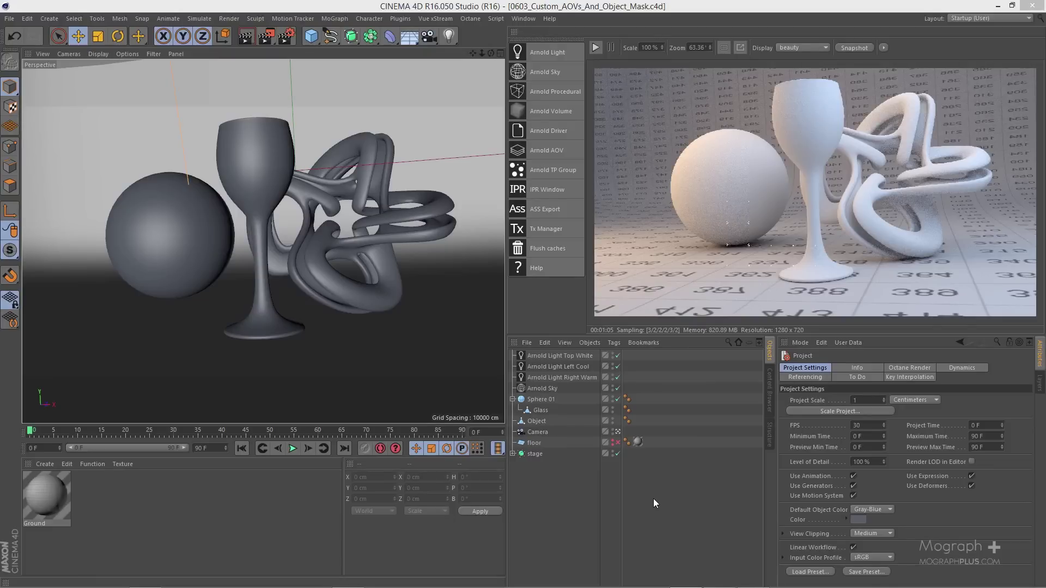
# - Try a Cinema 4D Compositing tag on Sphere 01 with its first object buffer enabled, and remove the tag again
pyautogui.rightClick(543, 401)
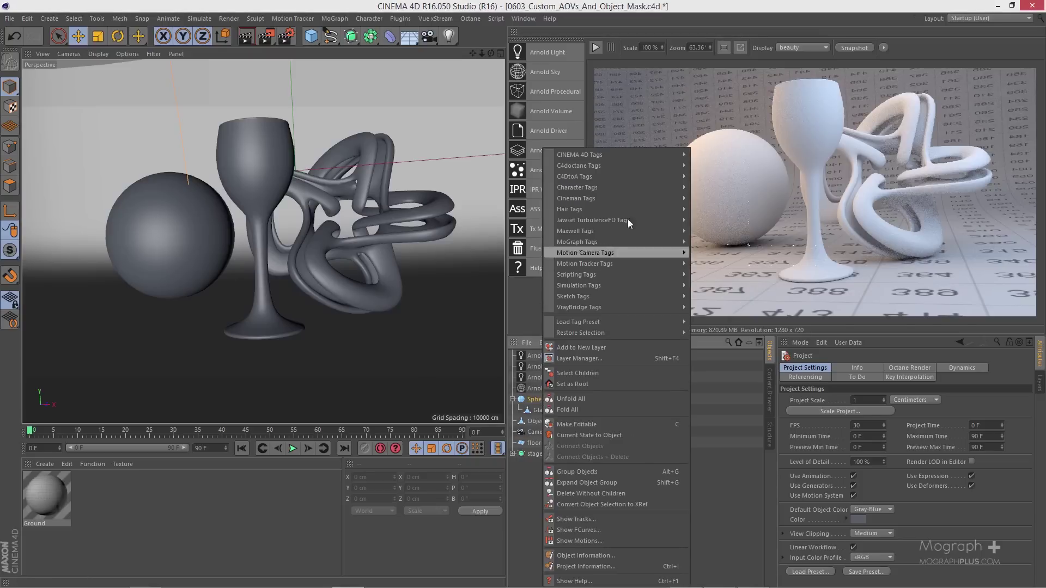
pyautogui.moveTo(646, 155)
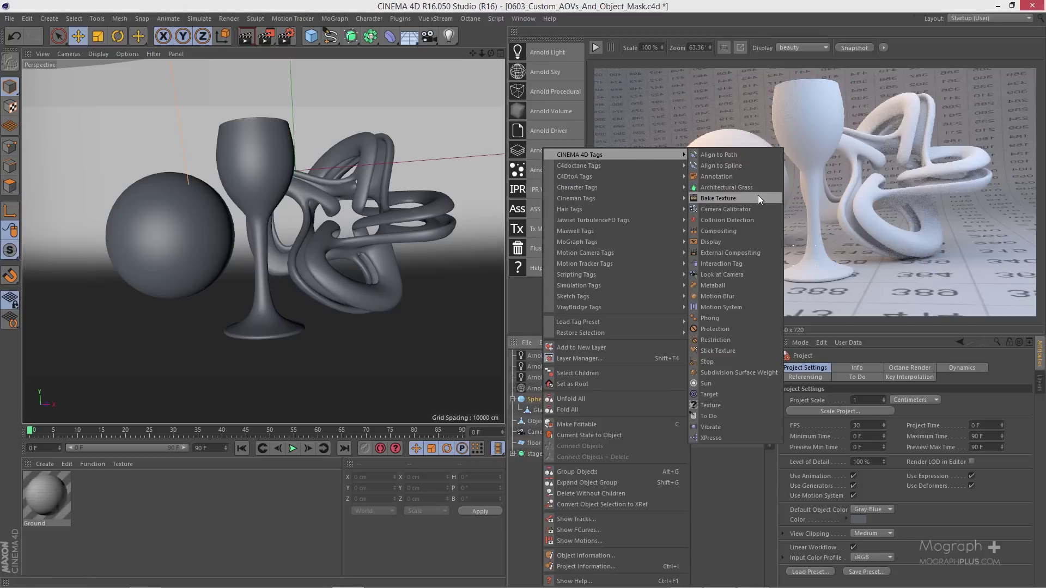
pyautogui.click(744, 233)
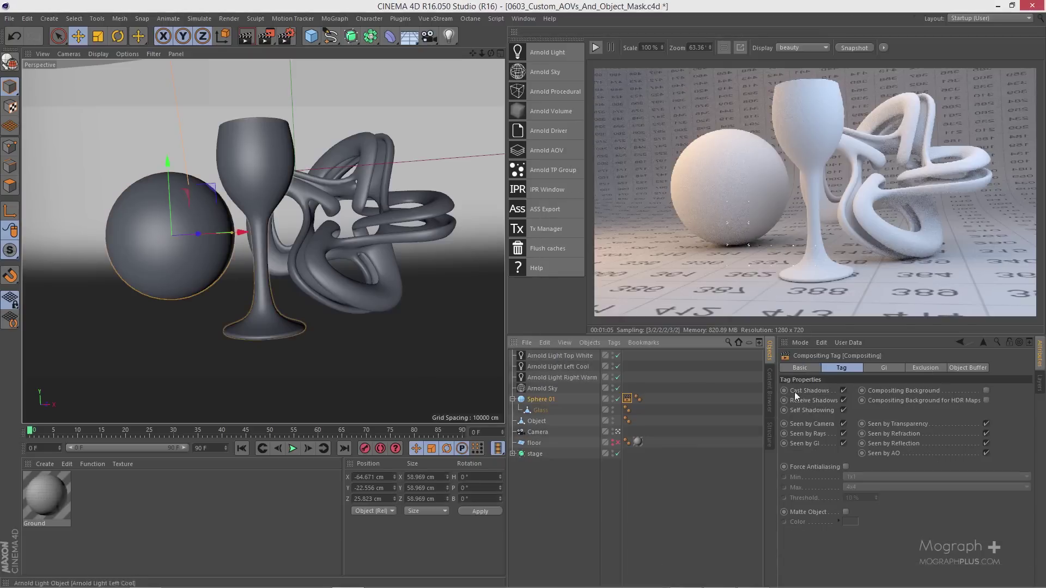
pyautogui.click(961, 369)
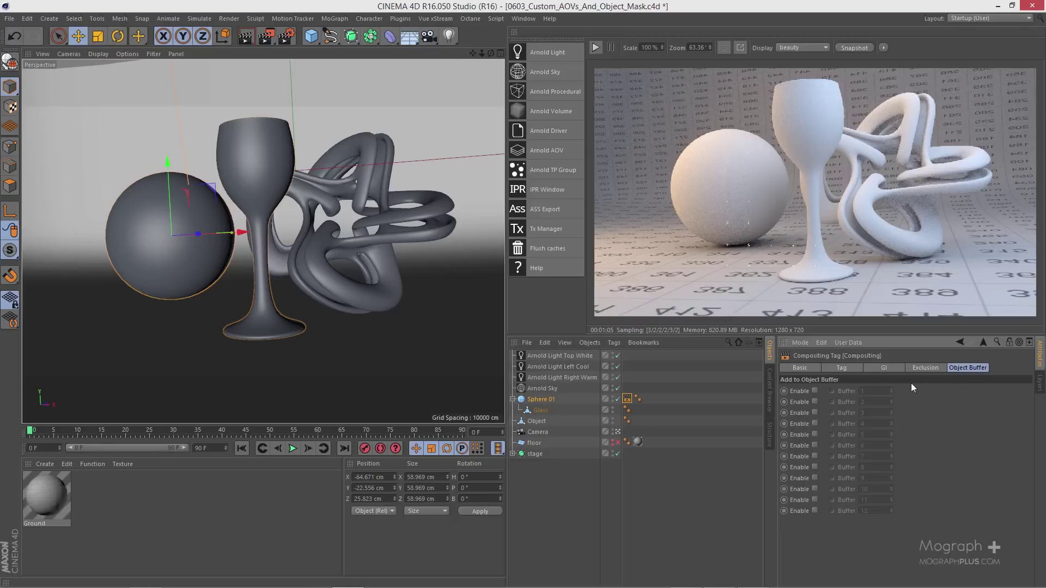
pyautogui.click(815, 391)
pyautogui.click(650, 404)
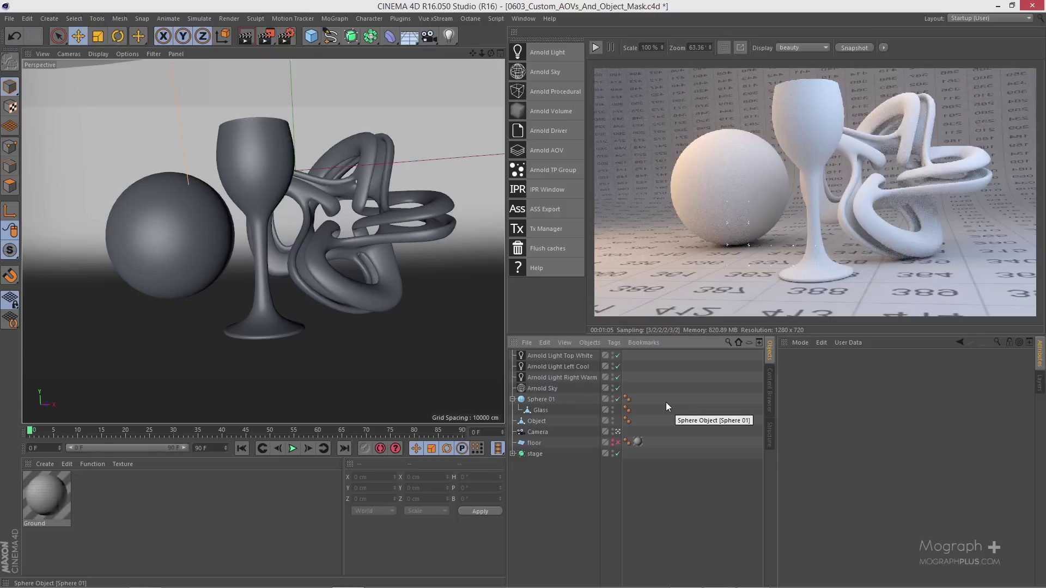
# - Raise Sphere 01 together with its child Glass by about 14 cm and undo the move
pyautogui.click(537, 399)
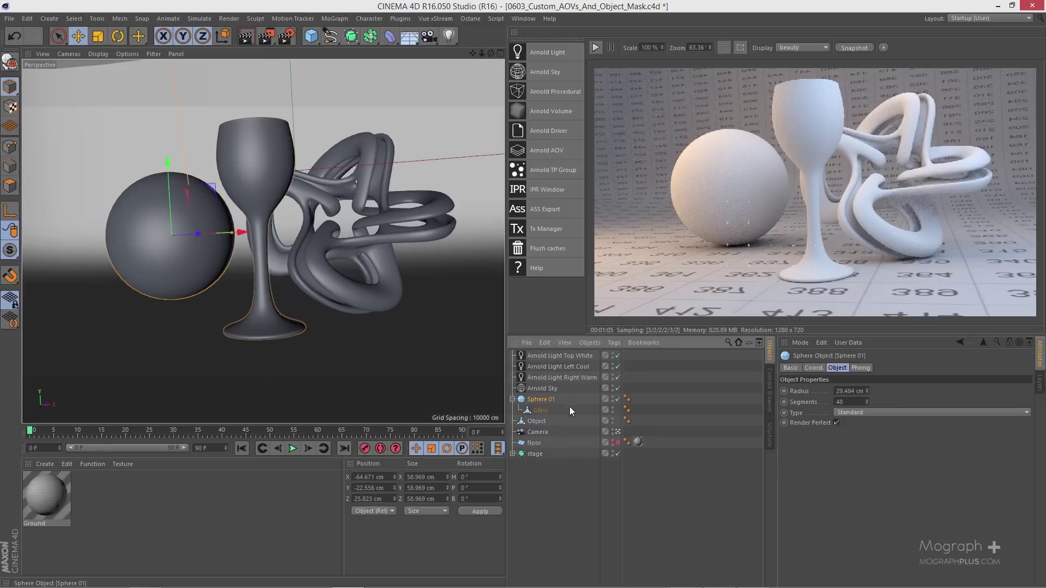
pyautogui.moveTo(164, 174); pyautogui.dragTo(164, 140)
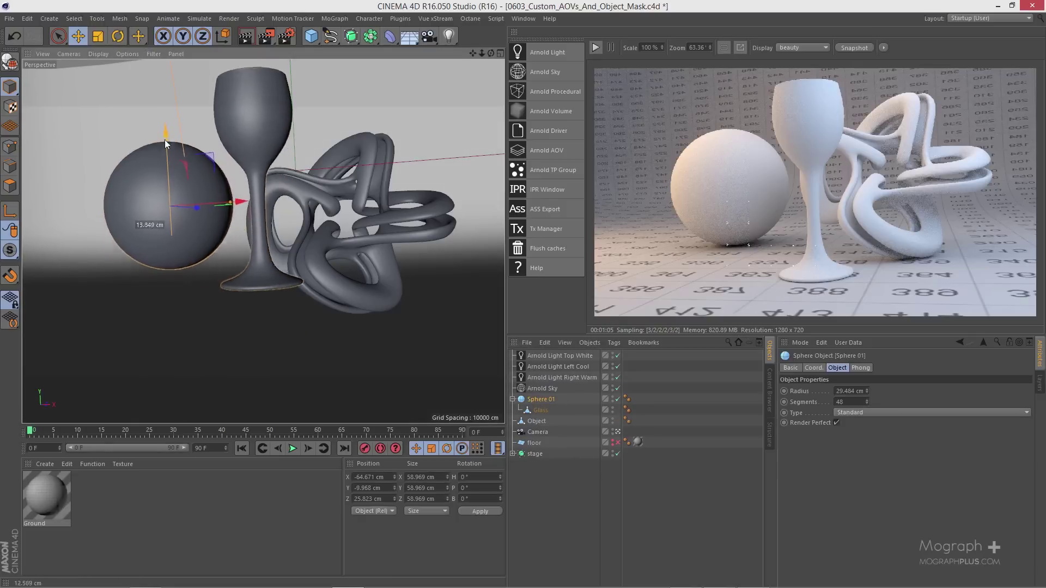
pyautogui.hotkey('ctrl', 'z')
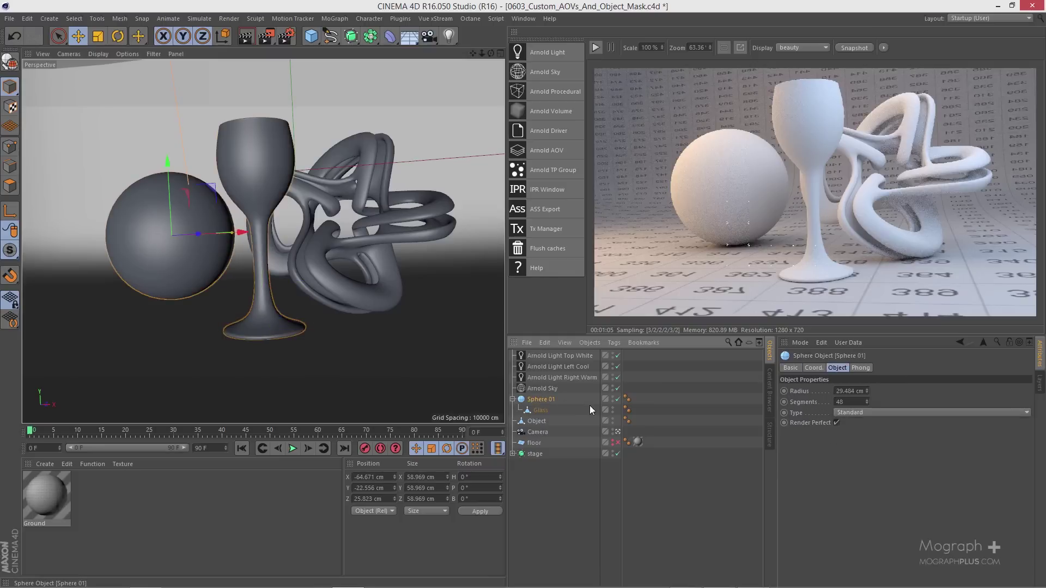
# - Add an Arnold Object Mask tag to the polygon object named Object, keeping object_mask1 as its AOV name
pyautogui.click(542, 420)
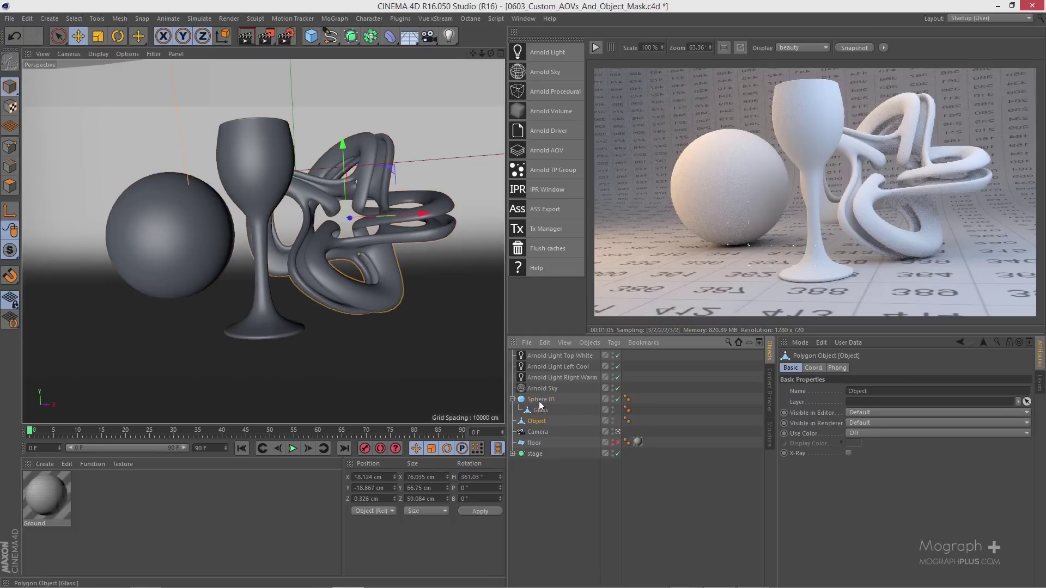
pyautogui.click(538, 400)
pyautogui.click(541, 422)
pyautogui.rightClick(540, 421)
pyautogui.moveTo(638, 186)
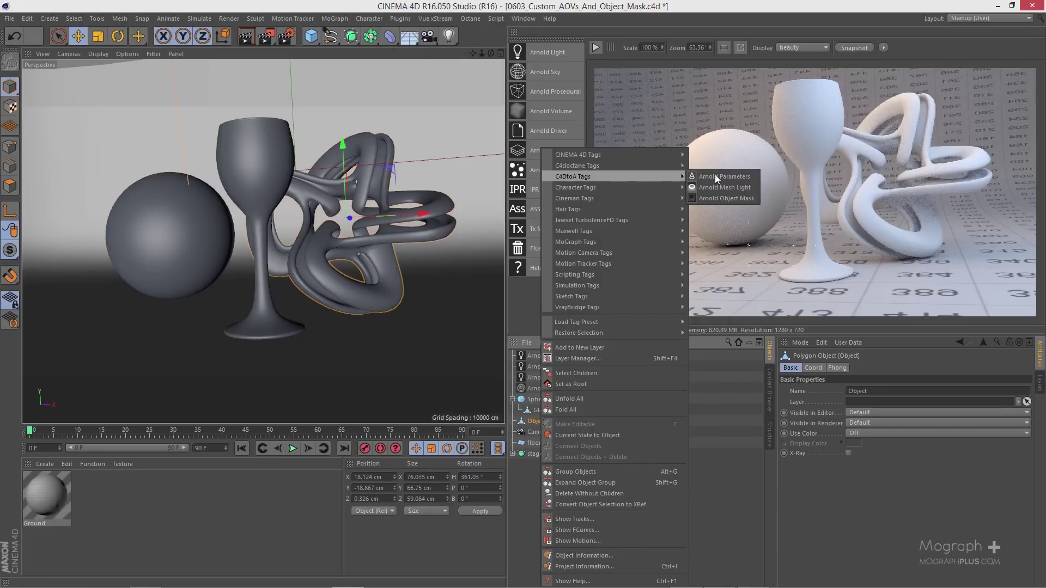
pyautogui.click(749, 200)
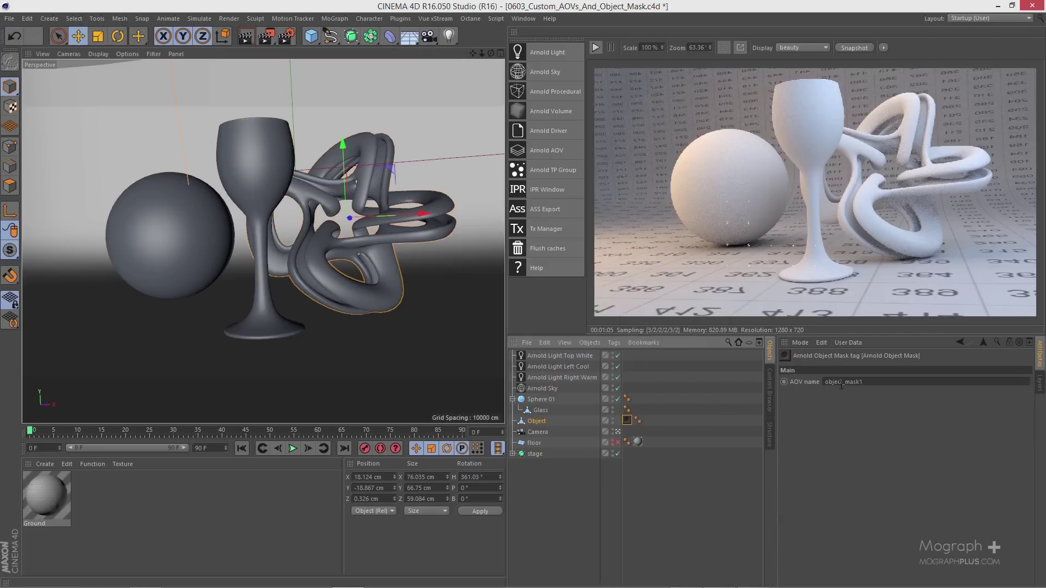
pyautogui.moveTo(880, 384); pyautogui.dragTo(784, 404)
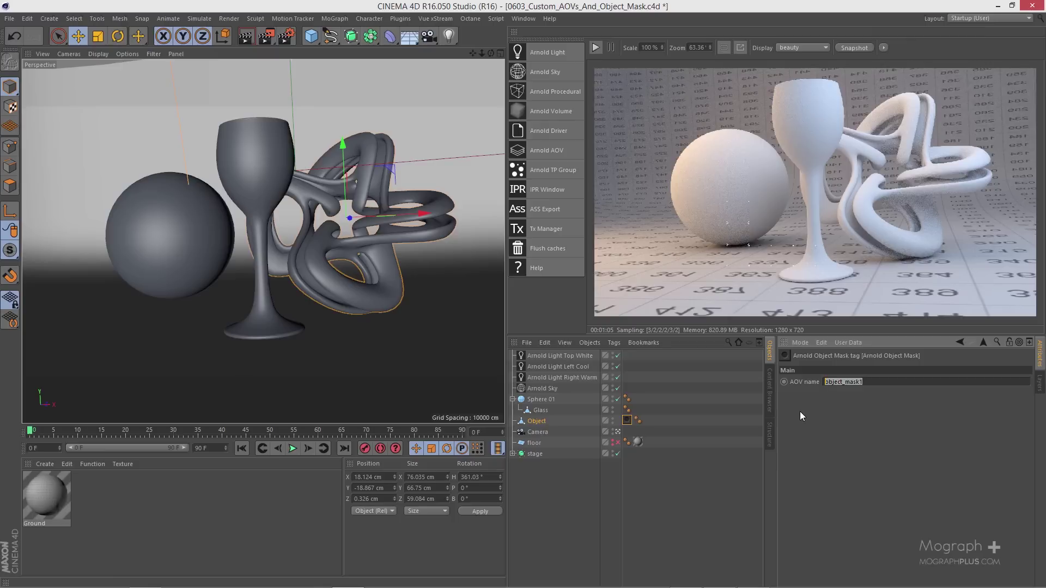
# - Activate the custom AOV object_mask1 for the display driver in the Arnold renderer's AOV setup
pyautogui.click(287, 37)
pyautogui.moveTo(328, 101); pyautogui.dragTo(413, 120)
pyautogui.click(363, 185)
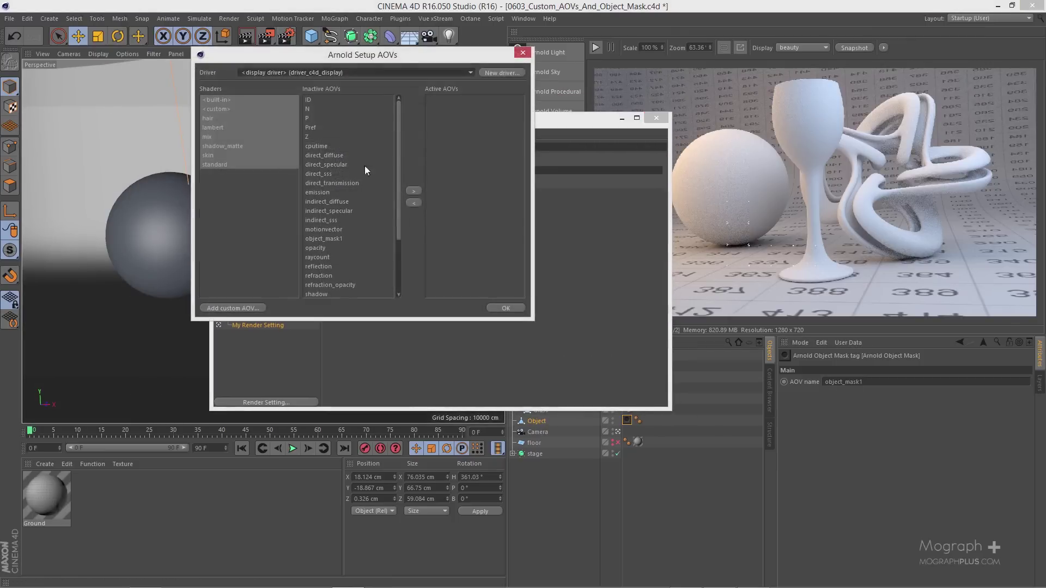
pyautogui.moveTo(384, 60); pyautogui.dragTo(401, 103)
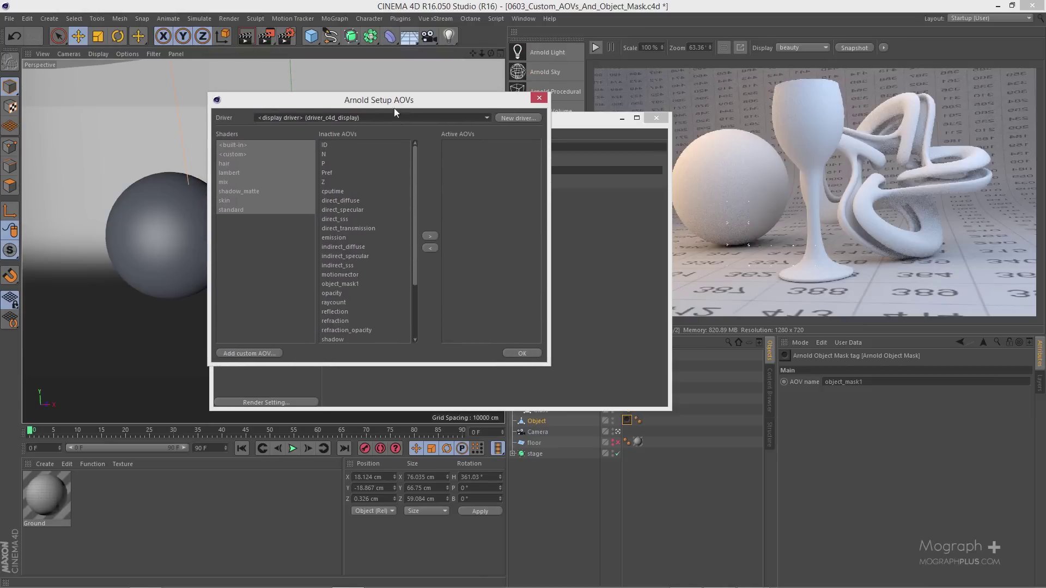
pyautogui.click(272, 155)
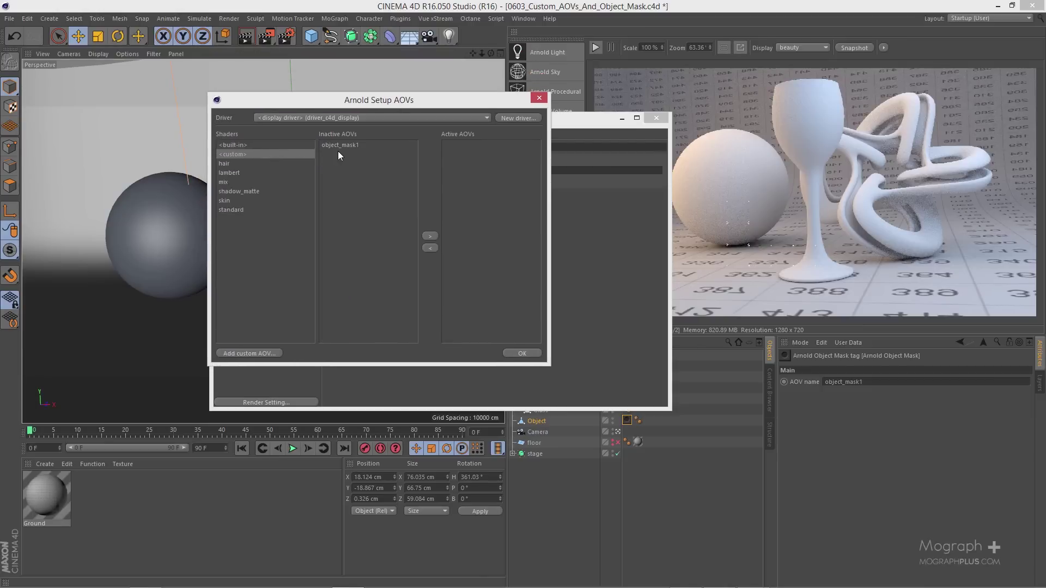
pyautogui.click(351, 147)
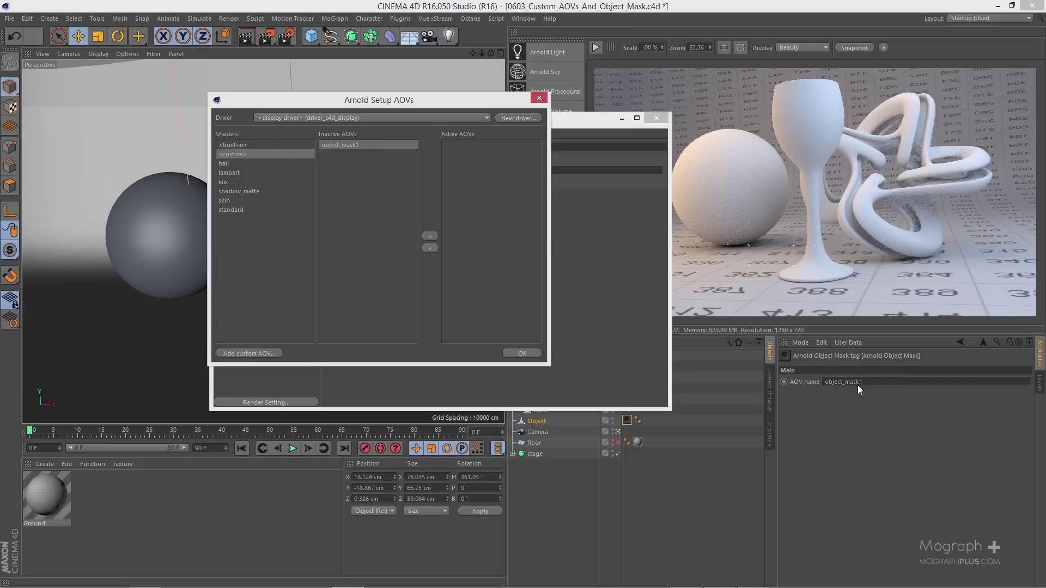
pyautogui.click(430, 236)
pyautogui.click(520, 353)
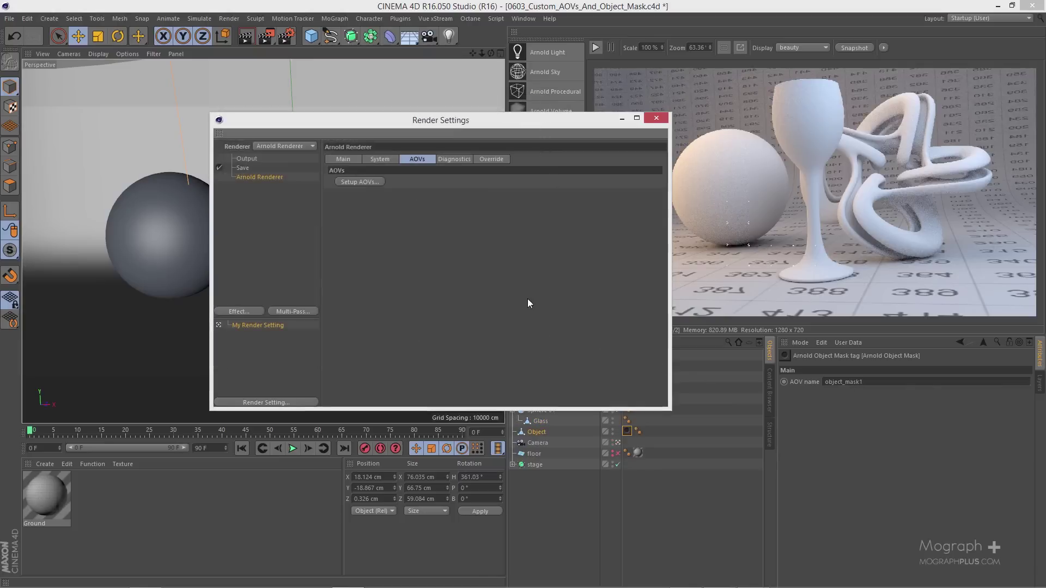
# - Start the Arnold IPR render and display the object_mask1 AOV to check the object's mask
pyautogui.moveTo(531, 121); pyautogui.dragTo(363, 121)
pyautogui.click(595, 48)
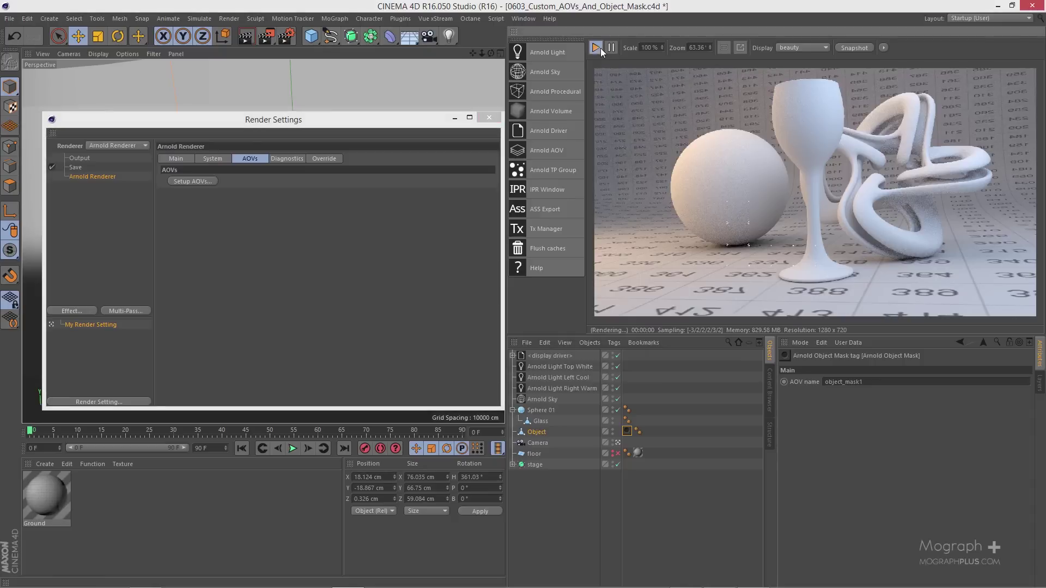
pyautogui.click(803, 46)
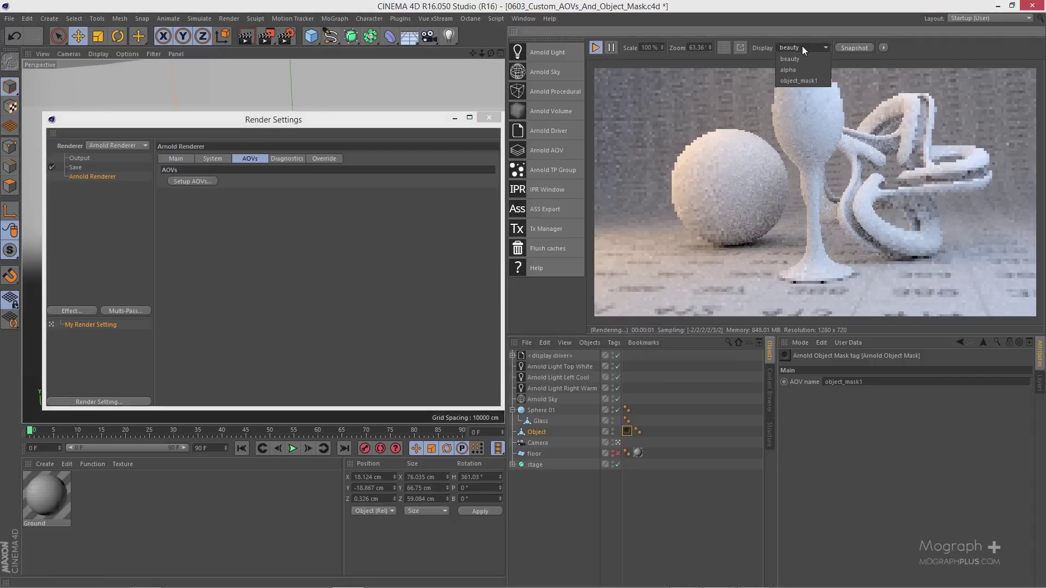
pyautogui.click(816, 81)
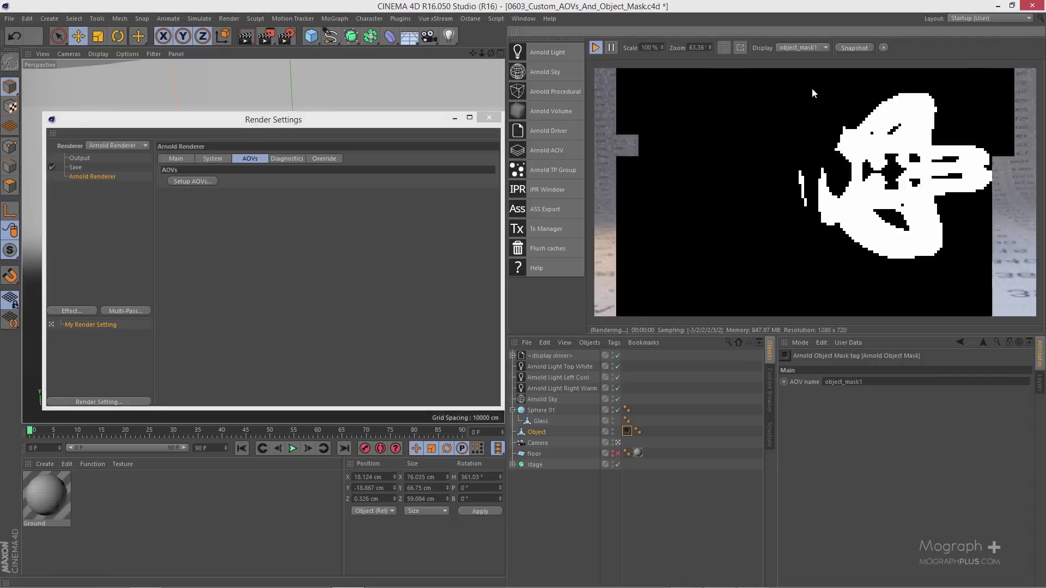
pyautogui.scroll(-1, 806, 185)
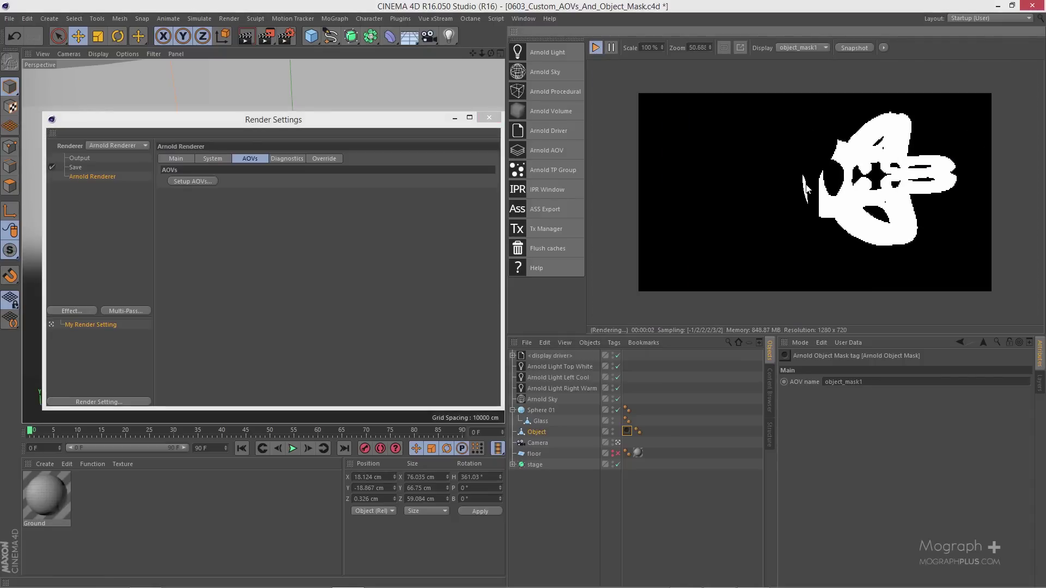
pyautogui.scroll(1, 810, 200)
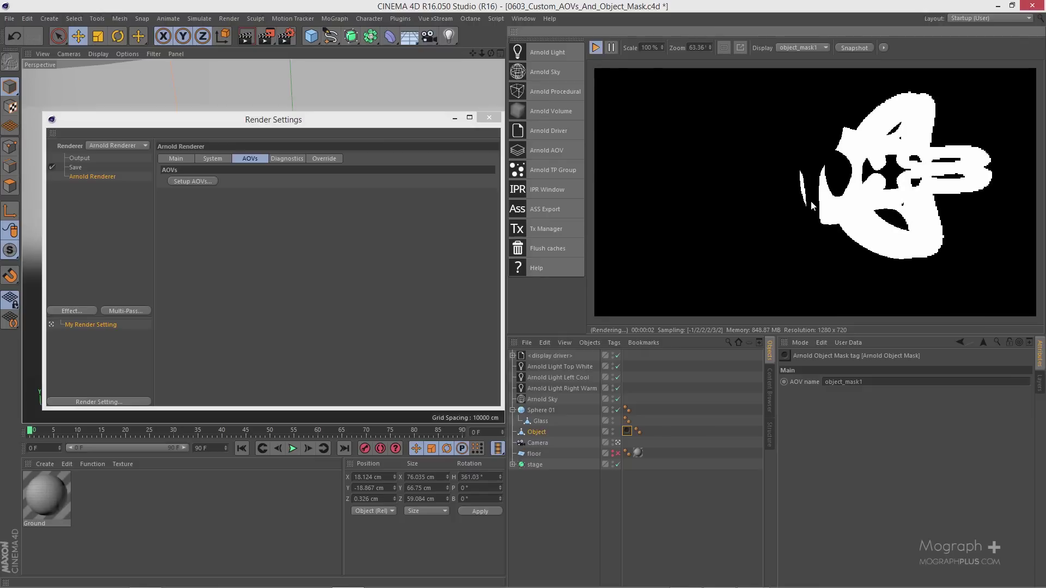
pyautogui.click(796, 48)
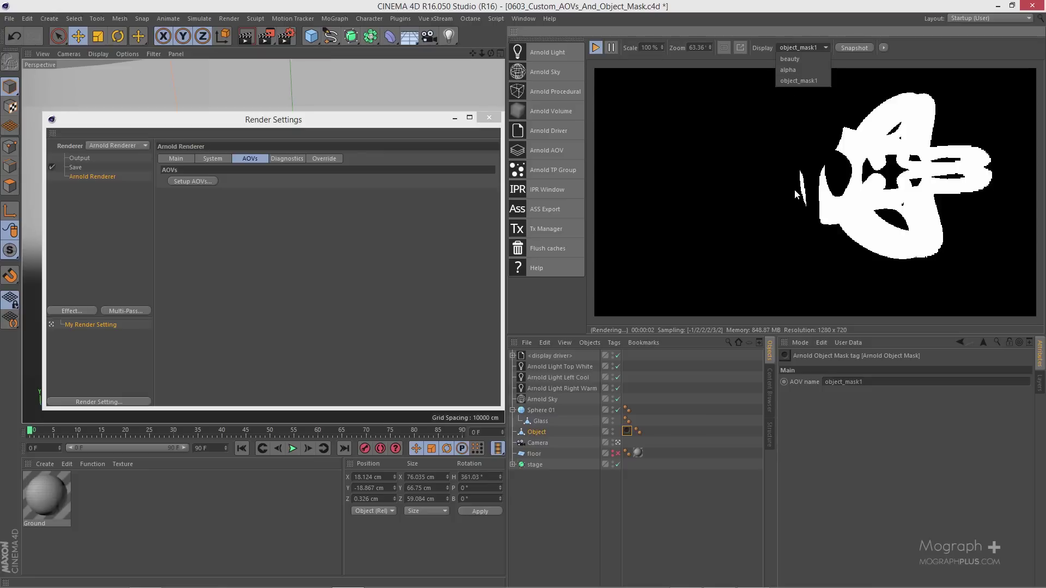
pyautogui.click(741, 146)
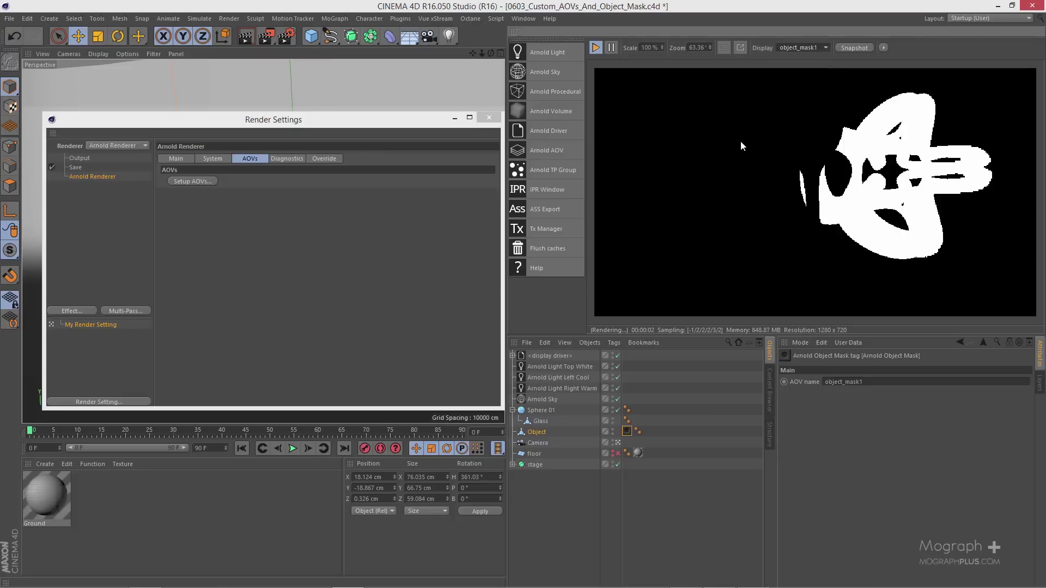
# - Render to the Picture Viewer, check the object_mask1 layer in Single-Pass mode, and stop the render by closing the viewer
pyautogui.click(266, 36)
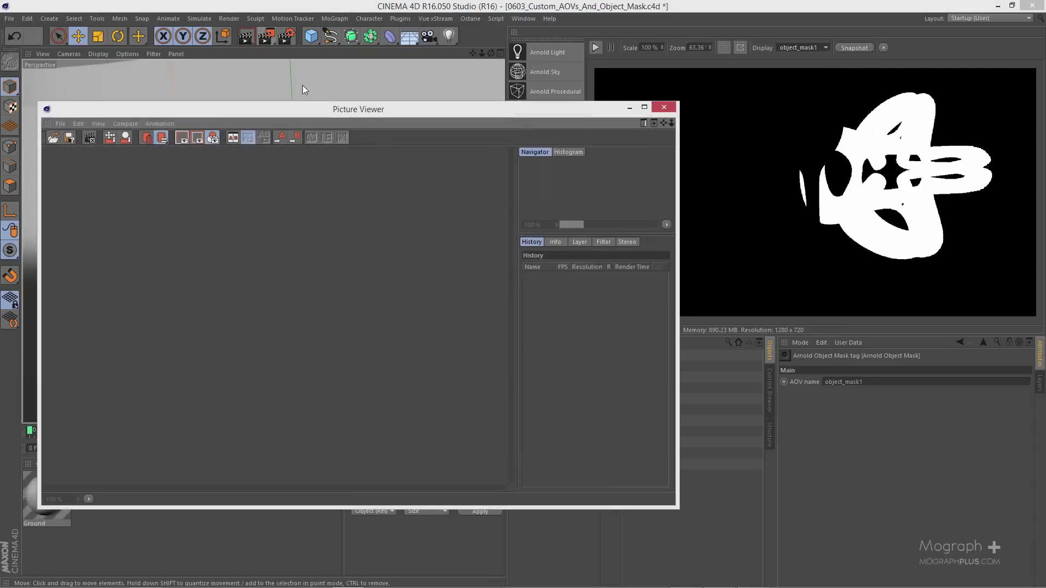
pyautogui.moveTo(484, 110); pyautogui.dragTo(591, 96)
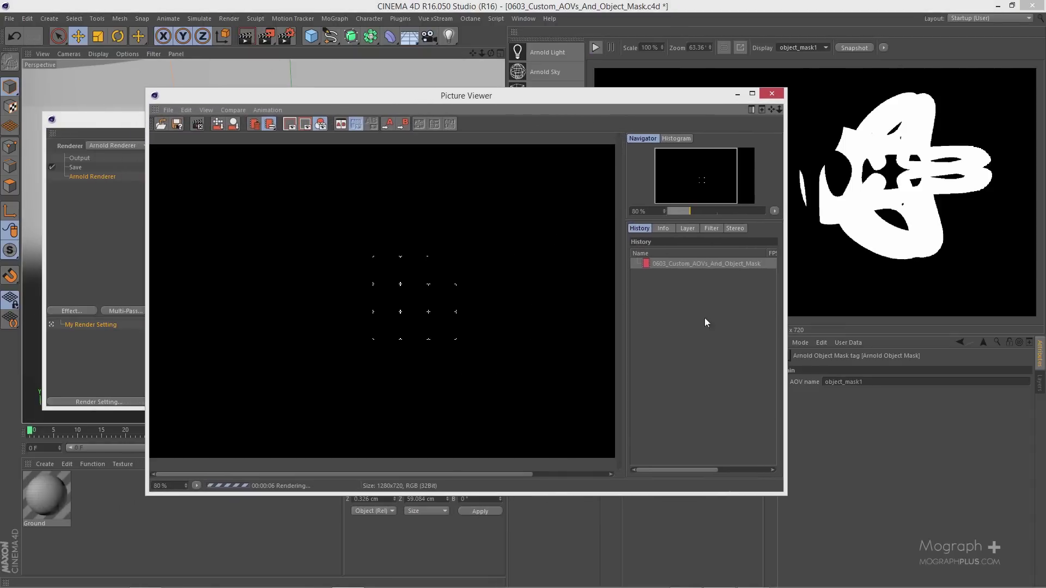
pyautogui.click(687, 229)
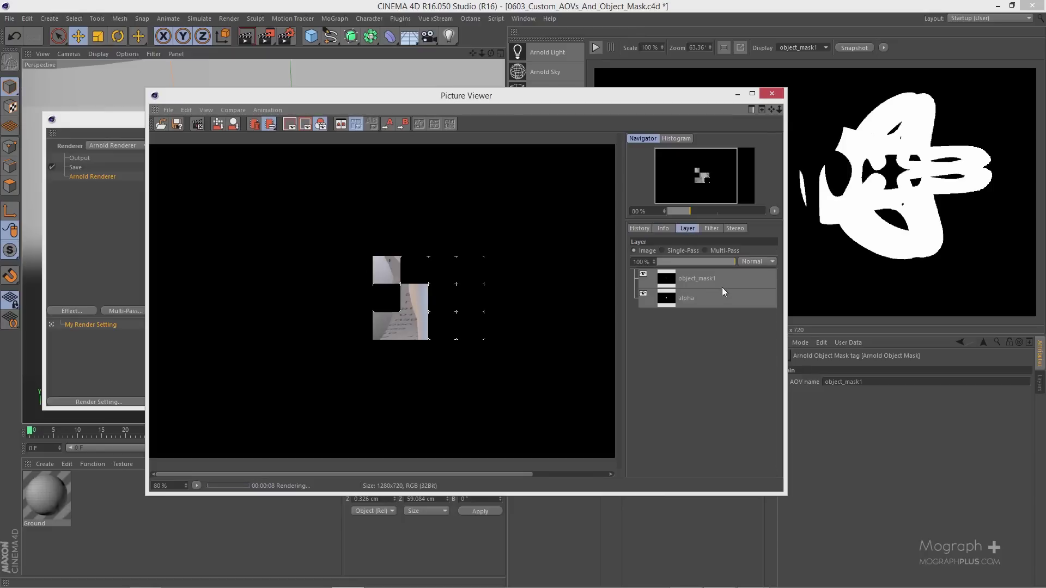
pyautogui.click(682, 250)
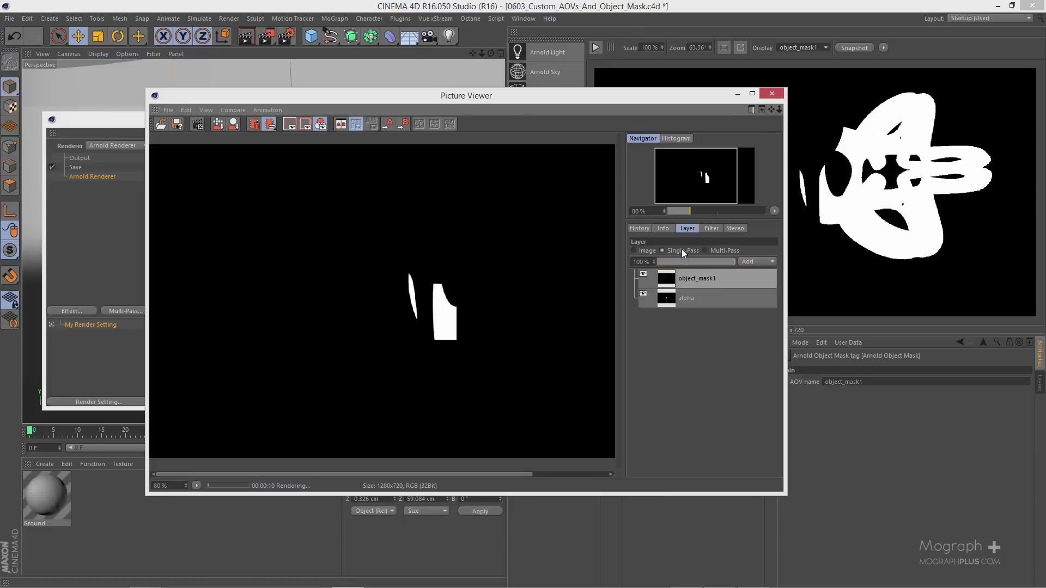
pyautogui.click(641, 250)
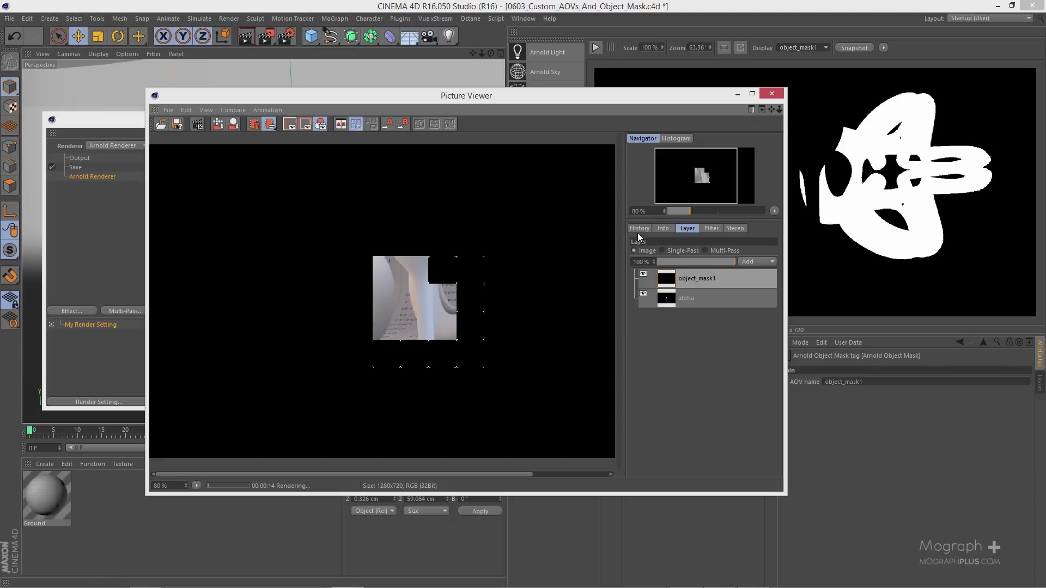
pyautogui.click(638, 230)
pyautogui.click(777, 96)
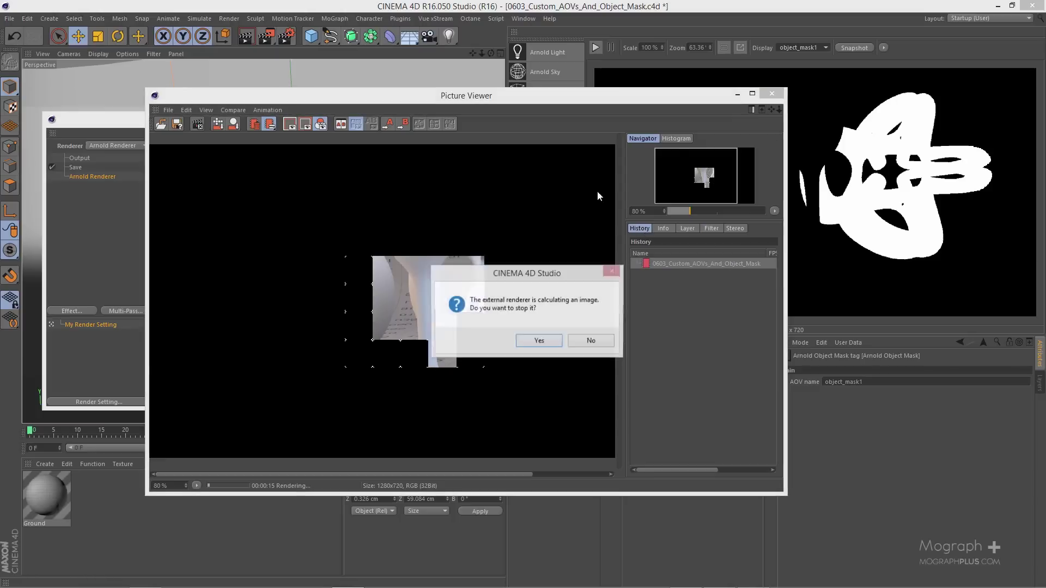
pyautogui.click(525, 343)
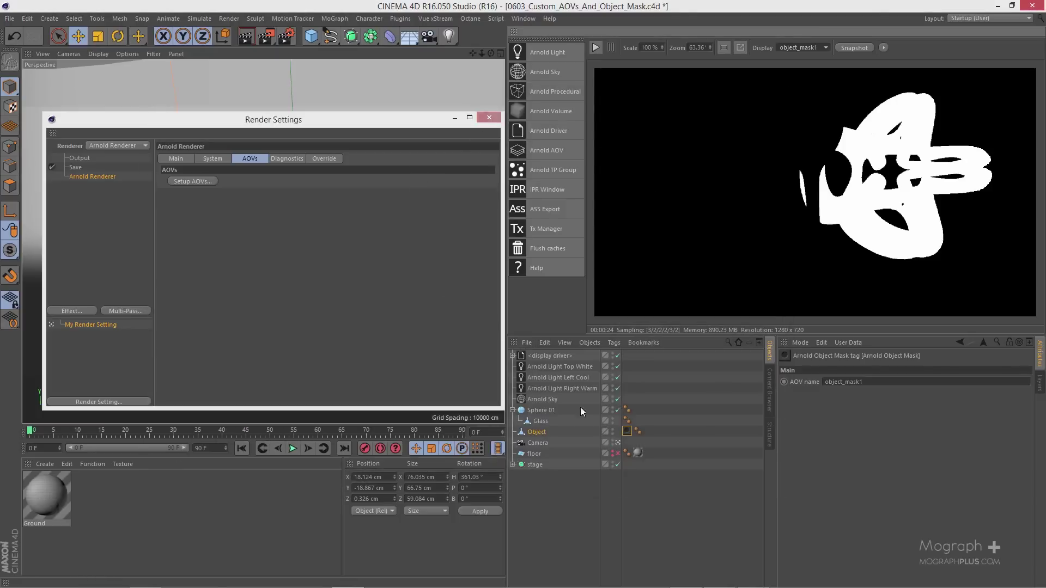
# - Add an Arnold Object Mask tag to Sphere 01 and set its AOV name to object_mask2
pyautogui.rightClick(552, 409)
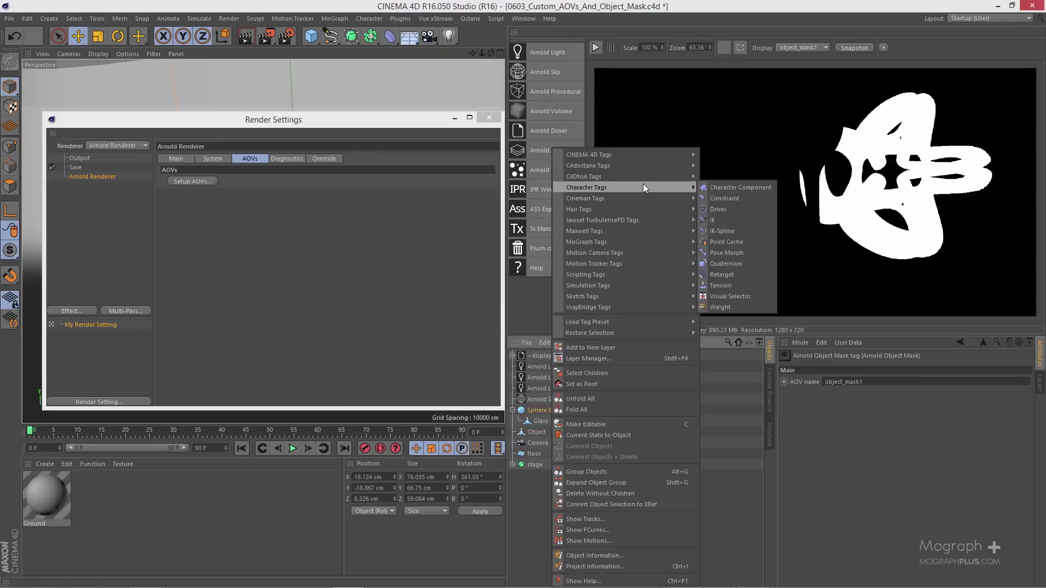
pyautogui.moveTo(655, 177)
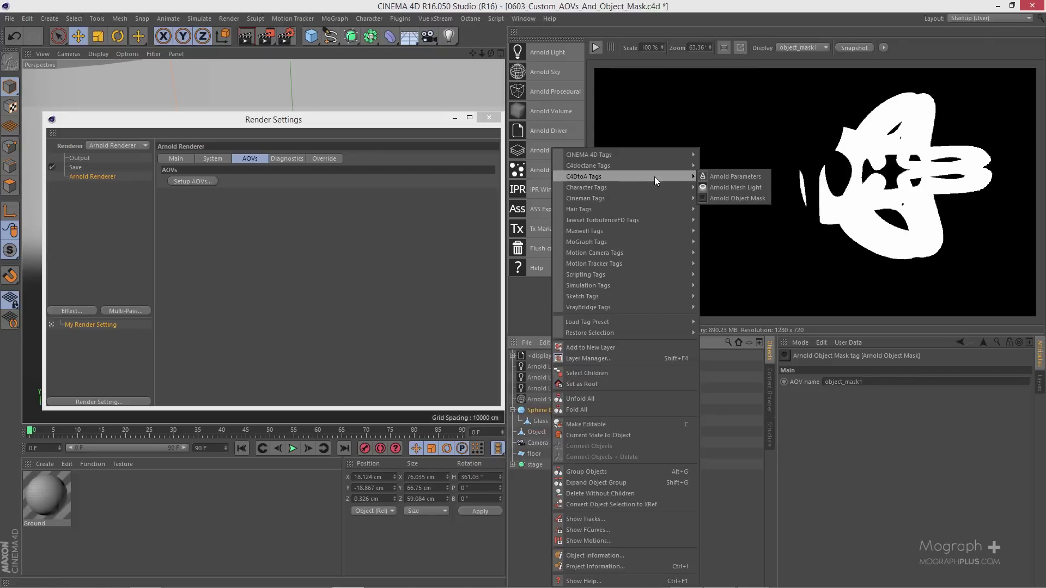
pyautogui.click(764, 198)
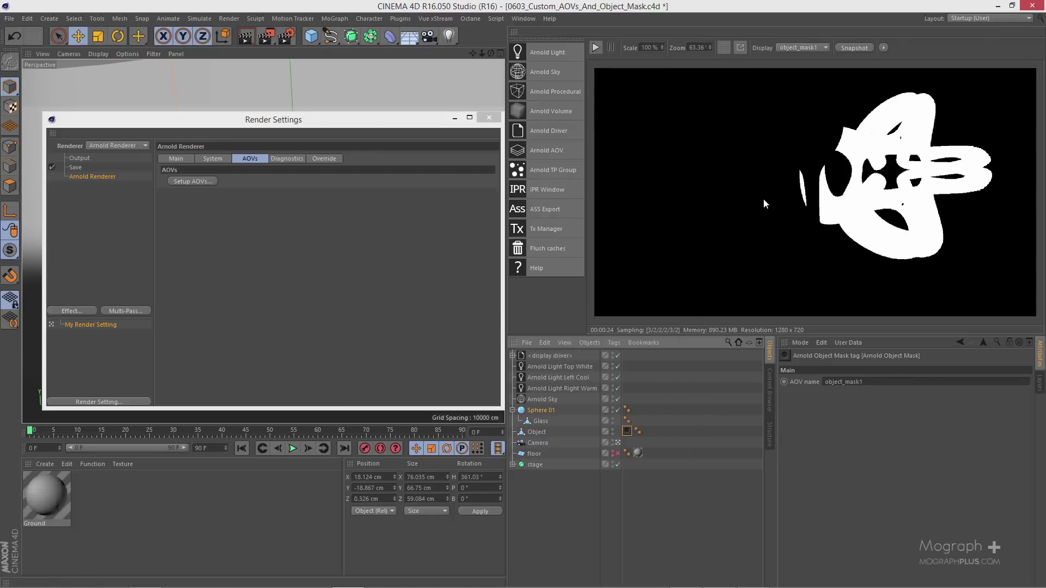
pyautogui.click(882, 382)
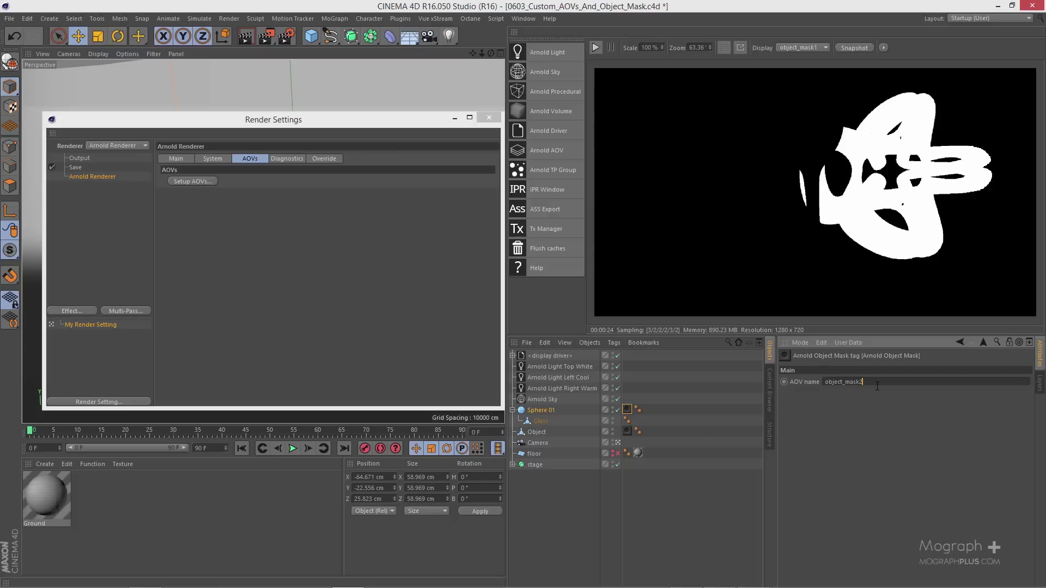
# - Rename the AOV in Sphere 01's Arnold Object Mask tag to object_mask_sphere_glass
pyautogui.press('BackSpace')
pyautogui.write('sphere_glass')
# - Add an Arnold Object Mask tag to the Glass object and set its AOV name to object_mask_glass
pyautogui.click(537, 422)
pyautogui.rightClick(536, 422)
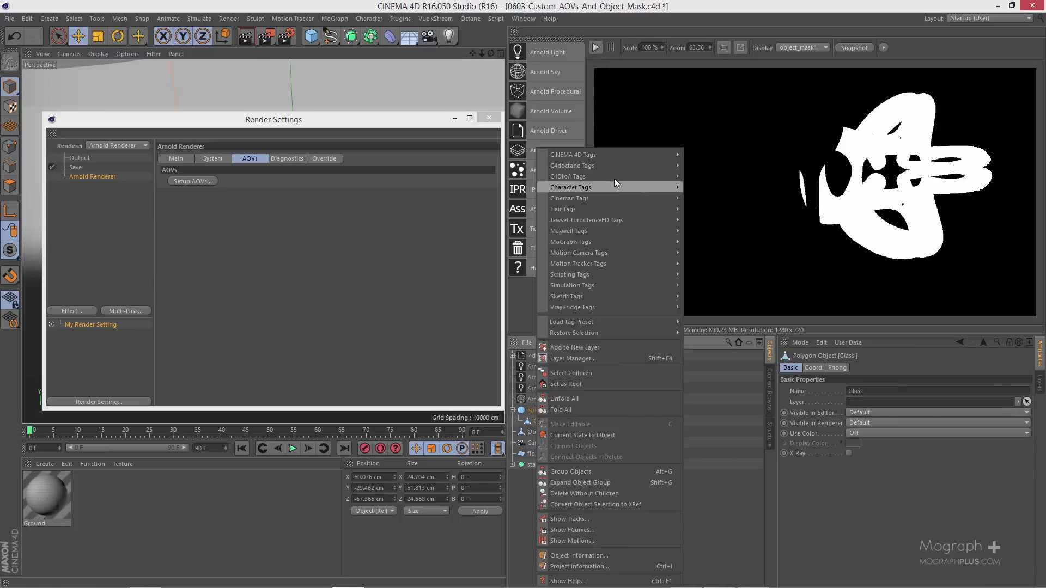
pyautogui.moveTo(613, 177)
pyautogui.click(722, 198)
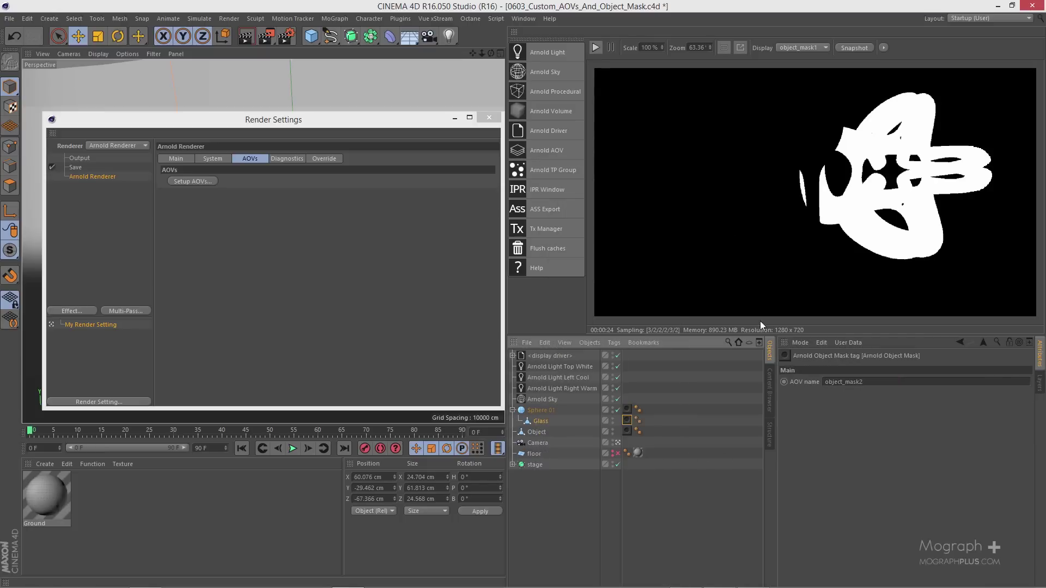
pyautogui.click(865, 383)
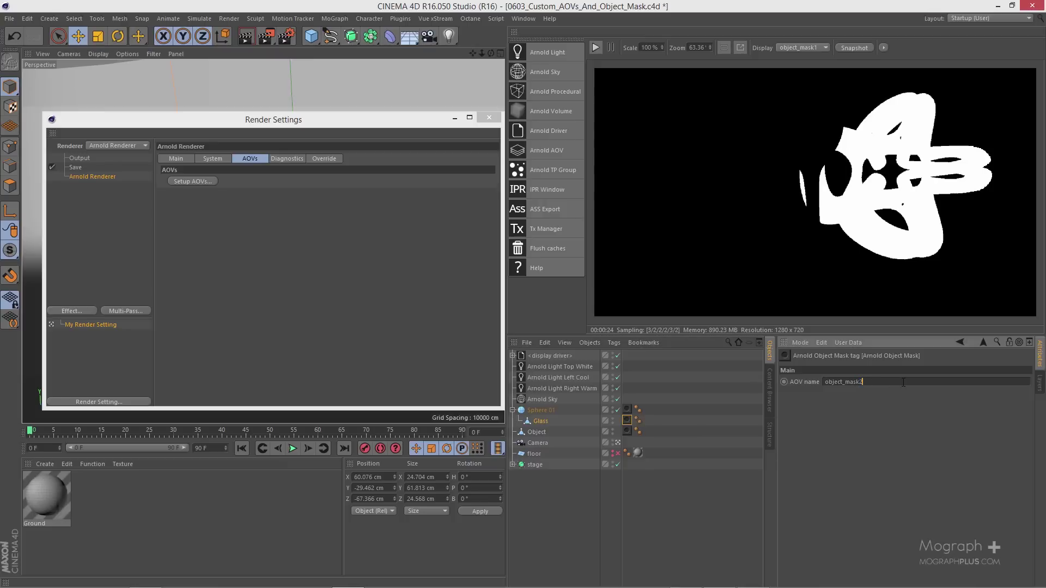
pyautogui.write('glass')
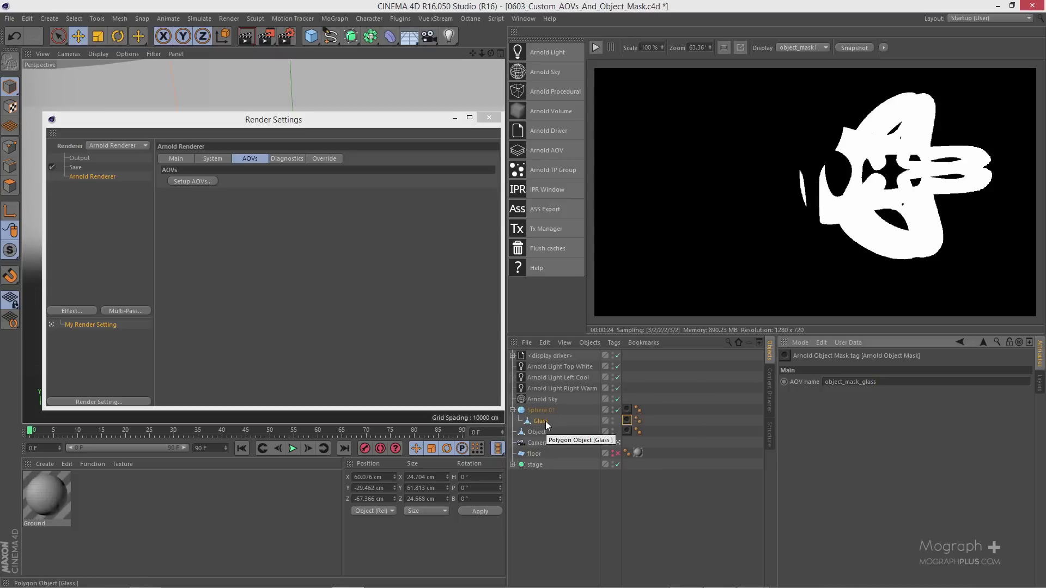
pyautogui.click(627, 410)
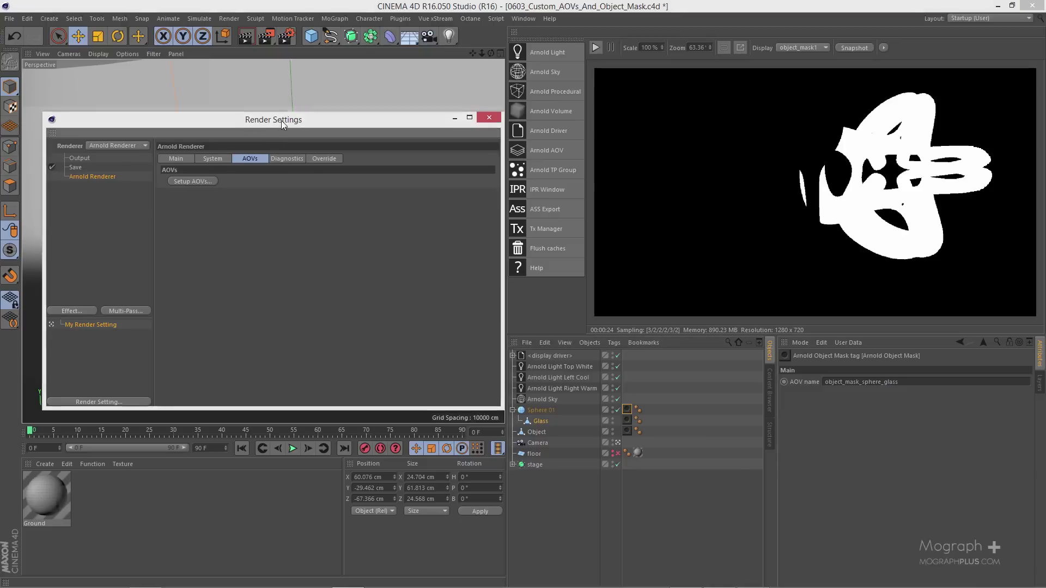
# - Activate the custom AOVs object_mask_glass and object_mask_sphere_glass for the display driver in the Arnold AOV setup
pyautogui.moveTo(277, 123); pyautogui.dragTo(284, 118)
pyautogui.click(214, 176)
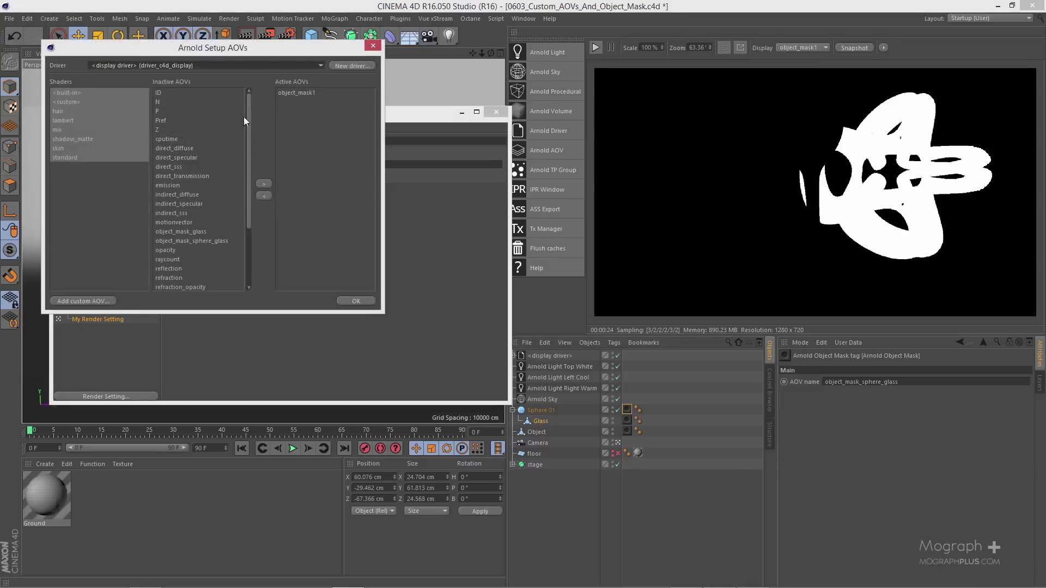
pyautogui.moveTo(301, 52); pyautogui.dragTo(352, 82)
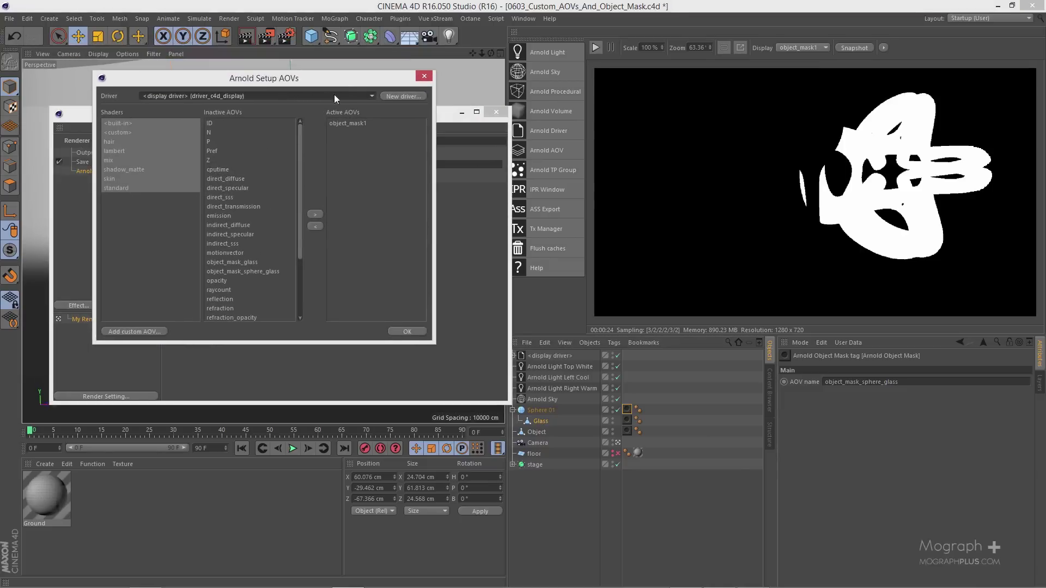
pyautogui.click(185, 132)
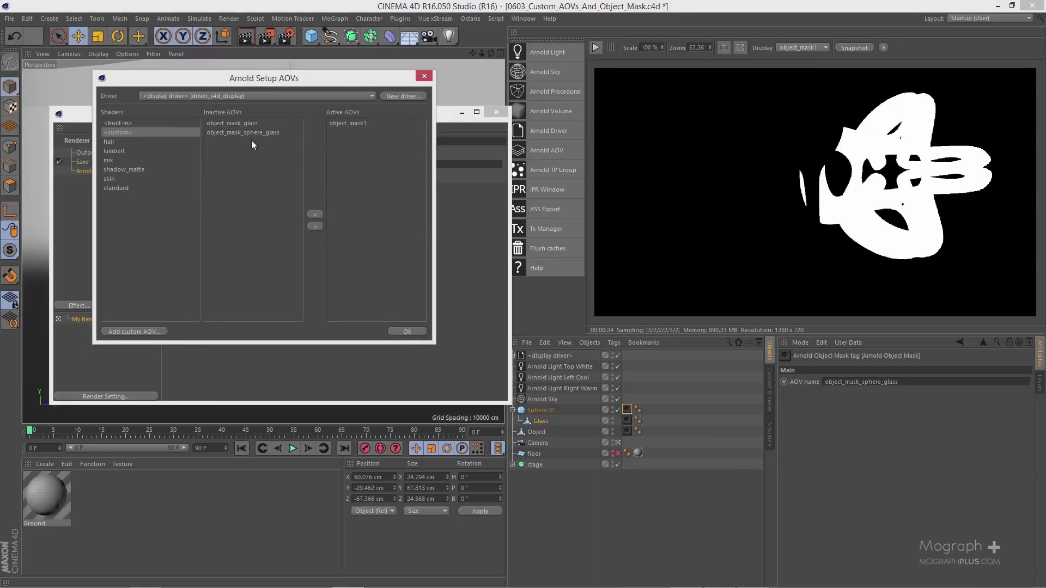
pyautogui.click(252, 125)
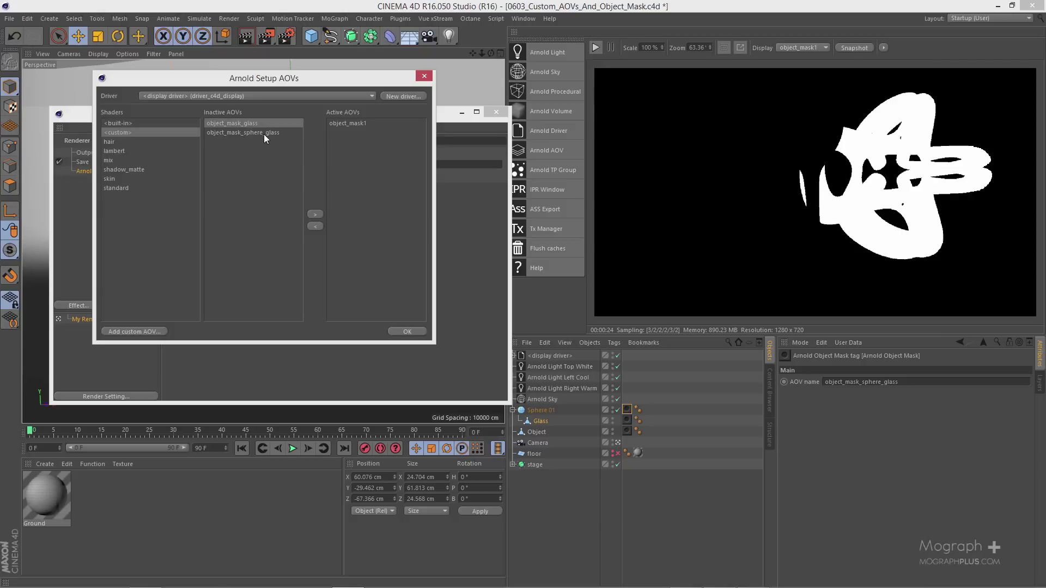
pyautogui.click(264, 134)
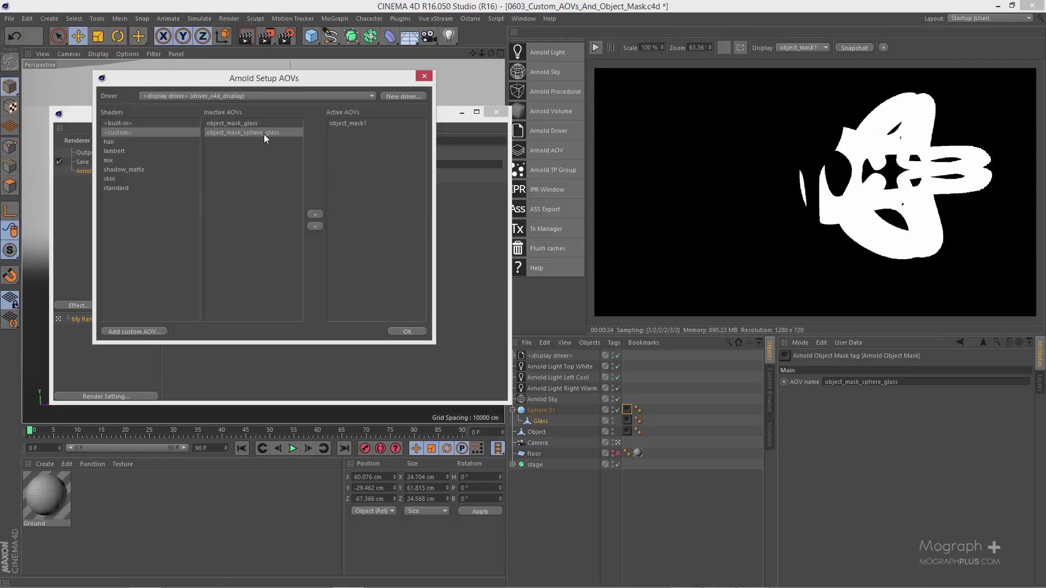
pyautogui.keyDown('shift'); pyautogui.click(267, 123); pyautogui.keyUp('shift')
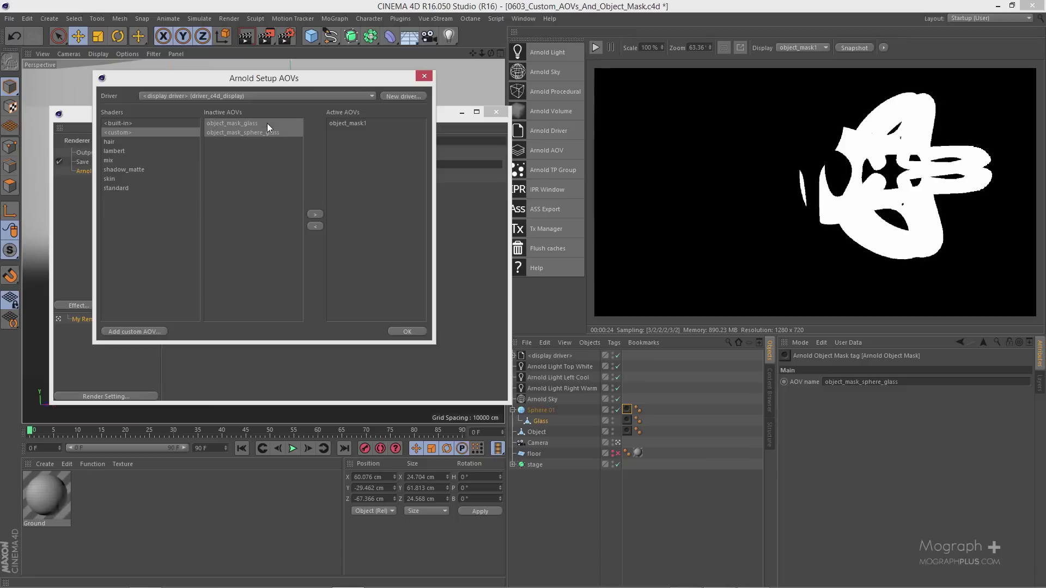
pyautogui.click(316, 214)
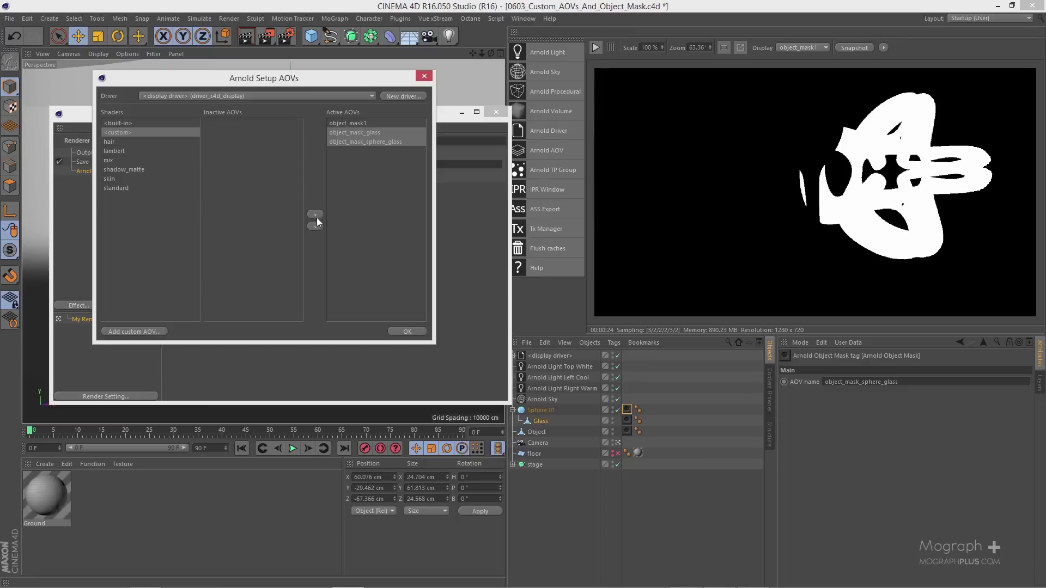
pyautogui.click(407, 331)
# - Start the Arnold IPR render and view the object_mask_glass, object_mask_sphere_glass and object_mask1 AOVs one after another
pyautogui.click(596, 47)
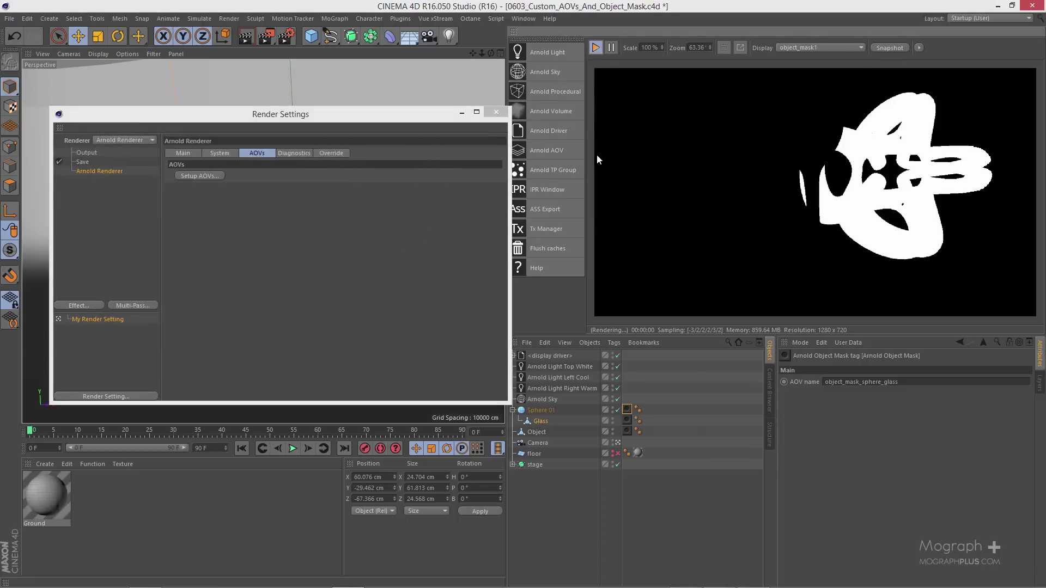
pyautogui.click(814, 48)
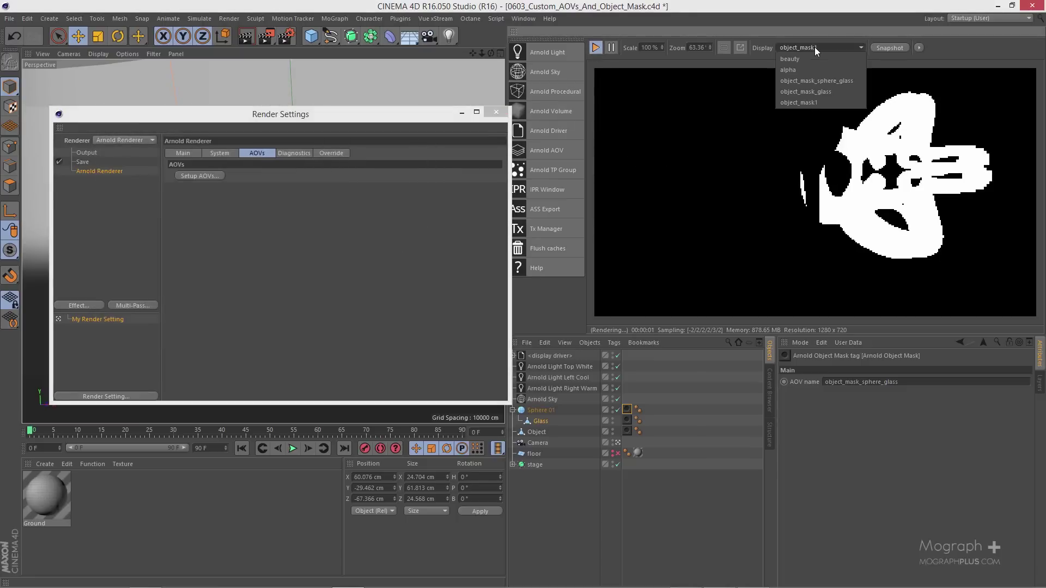
pyautogui.click(847, 92)
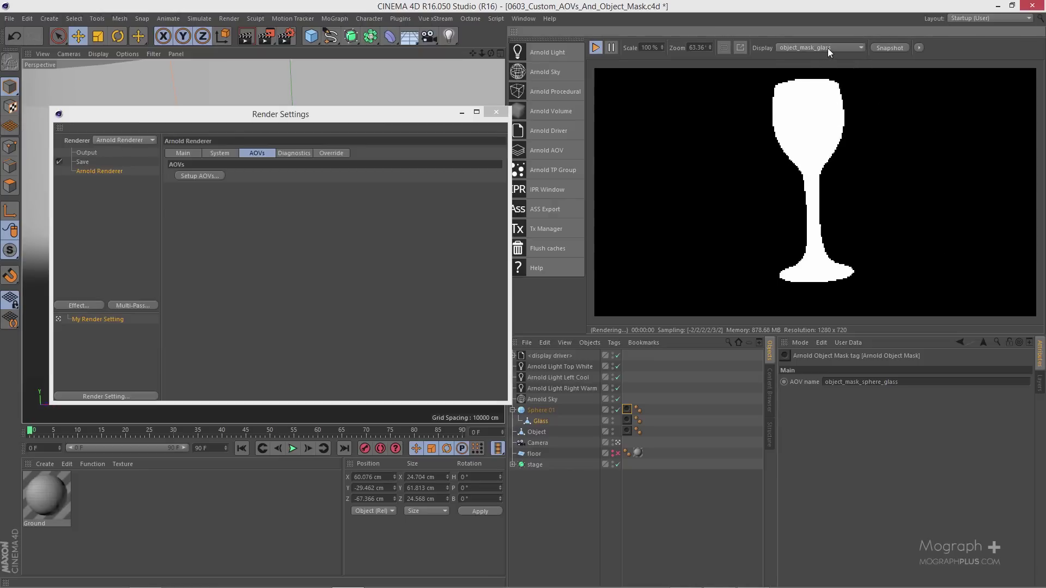
pyautogui.click(829, 48)
pyautogui.click(847, 85)
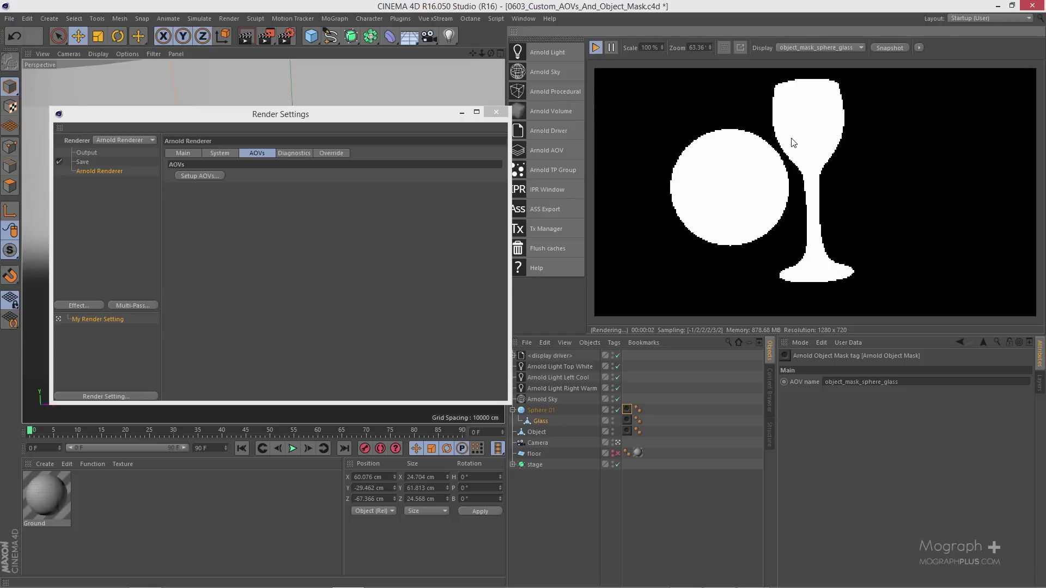
pyautogui.click(822, 48)
pyautogui.click(833, 104)
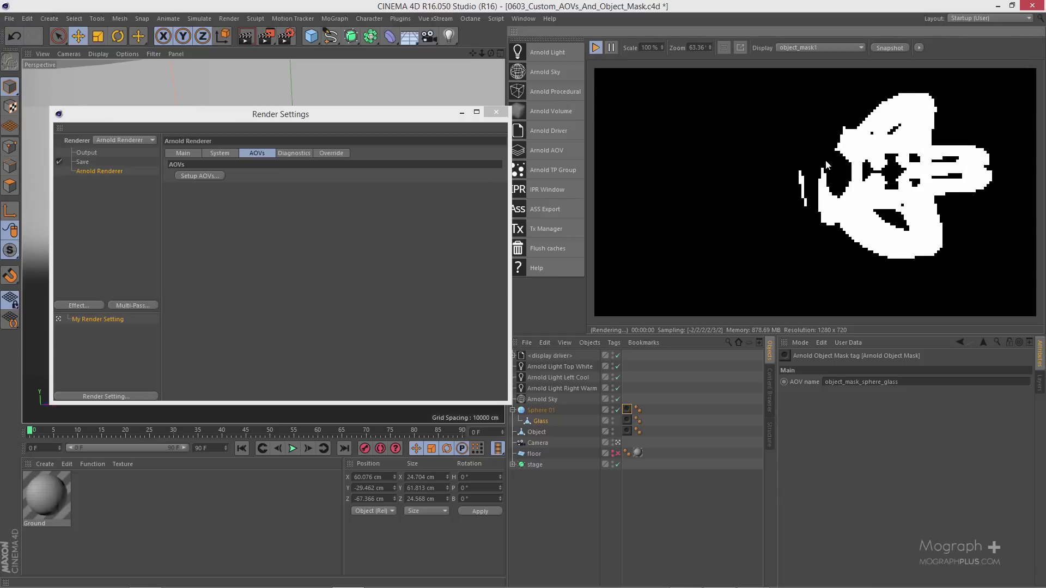
# - Compare the object_mask_sphere_glass and object_mask_glass AOVs once more and switch the IPR display back to beauty
pyautogui.click(840, 48)
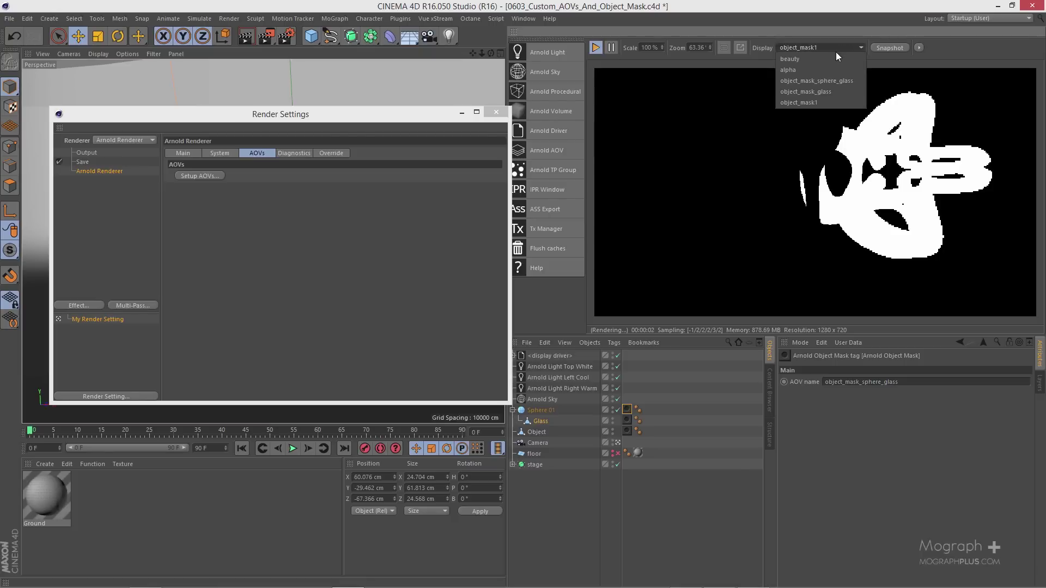
pyautogui.click(830, 81)
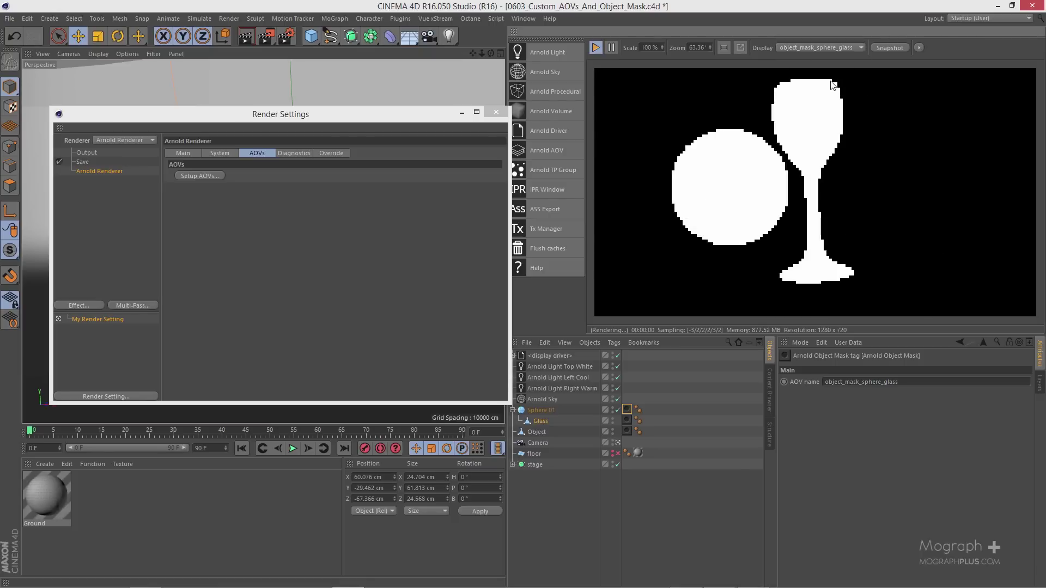
pyautogui.click(829, 51)
pyautogui.click(828, 89)
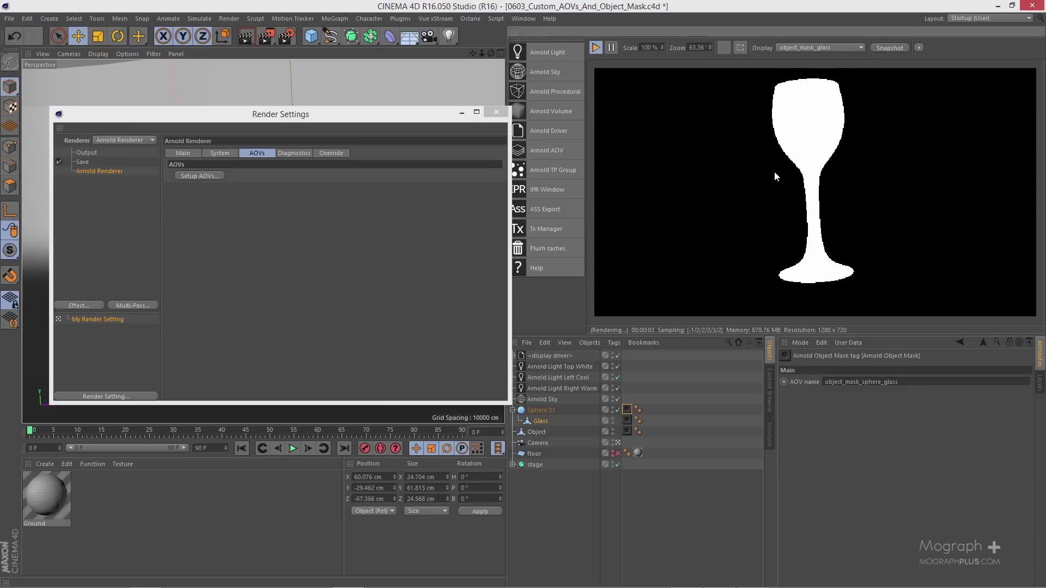
pyautogui.click(809, 48)
pyautogui.click(809, 57)
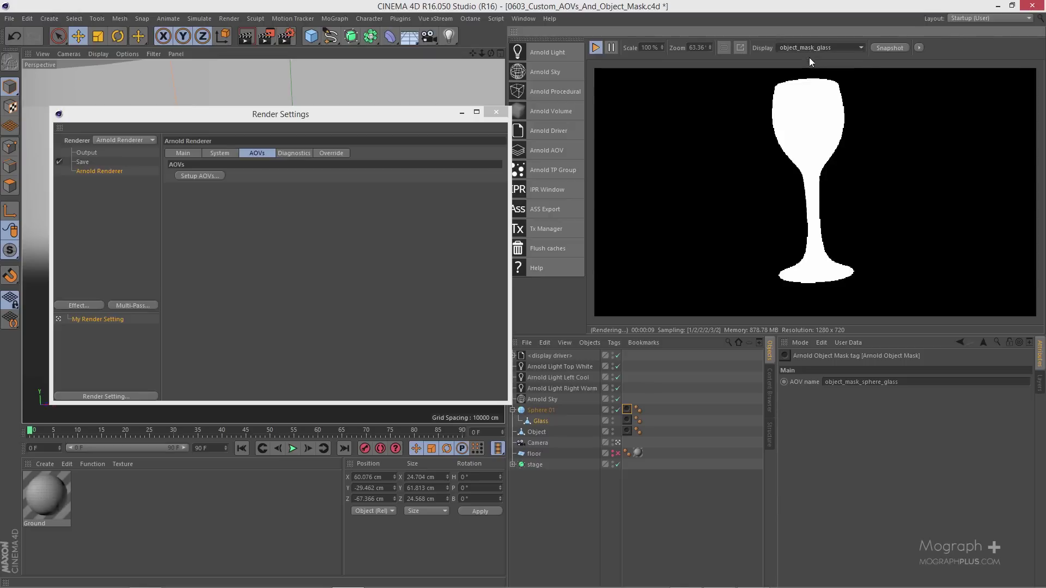
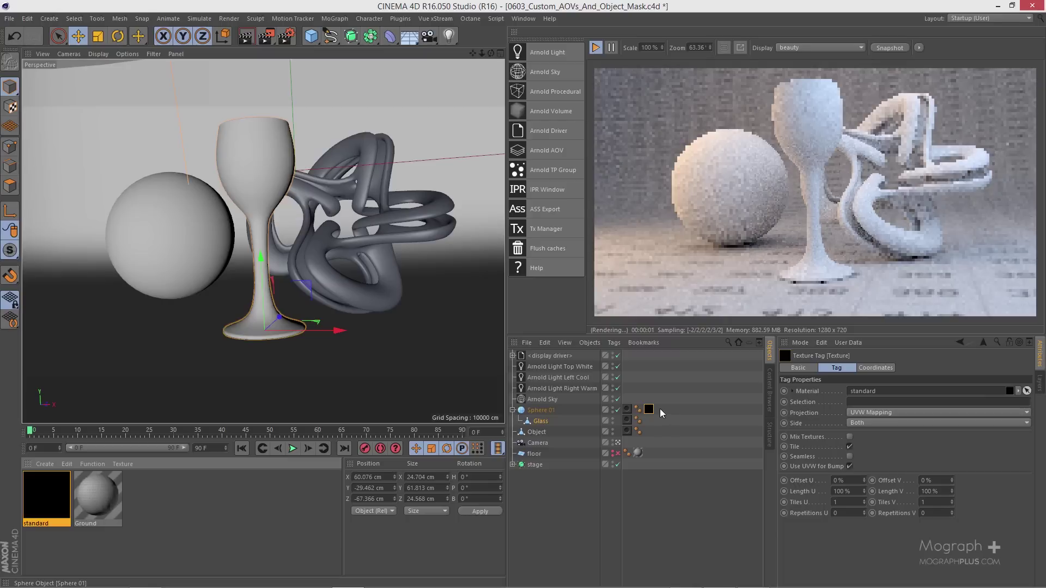
# - Copy the standard material's texture tag from Sphere 01 to the Glass and Object objects
pyautogui.click(671, 417)
pyautogui.moveTo(649, 410); pyautogui.dragTo(649, 432)
# - Open the standard material's shader network, enlarge the node area, expand the AOV shaders group, and narrow the editor to reveal the IPR view
pyautogui.doubleClick(47, 508)
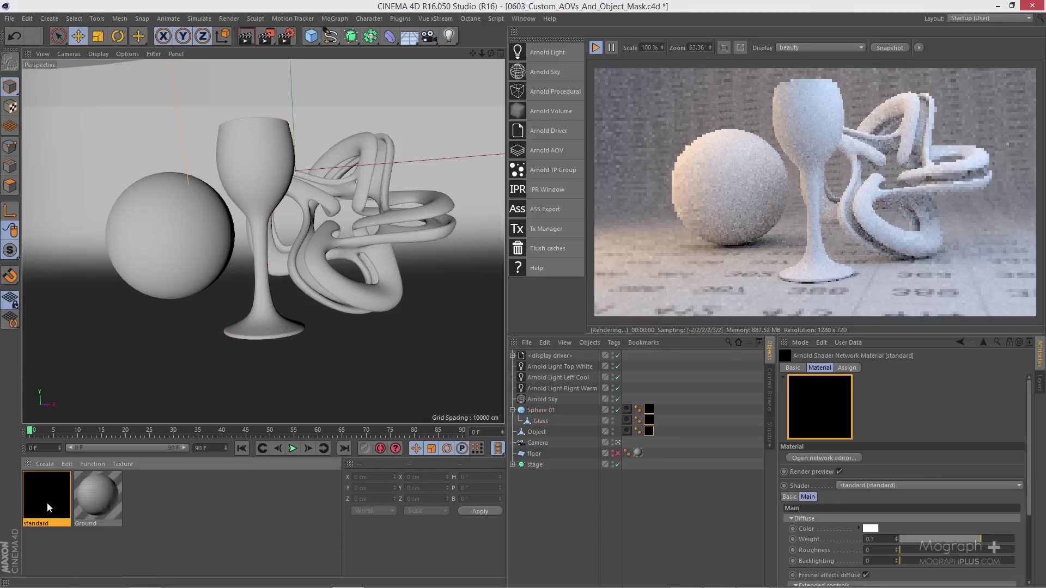
pyautogui.moveTo(273, 82); pyautogui.dragTo(171, 80)
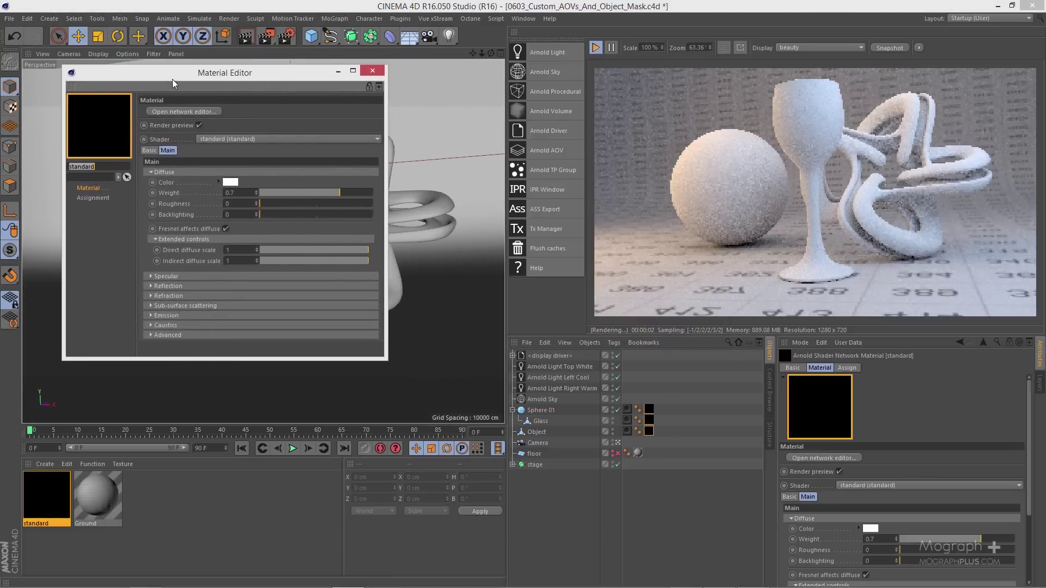
pyautogui.click(185, 112)
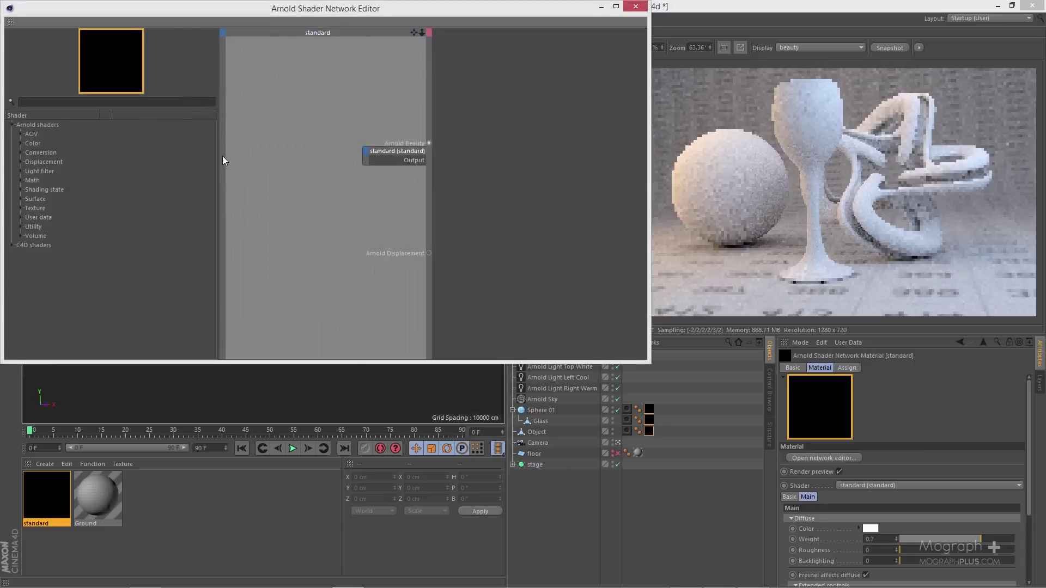
pyautogui.moveTo(222, 158); pyautogui.dragTo(134, 167)
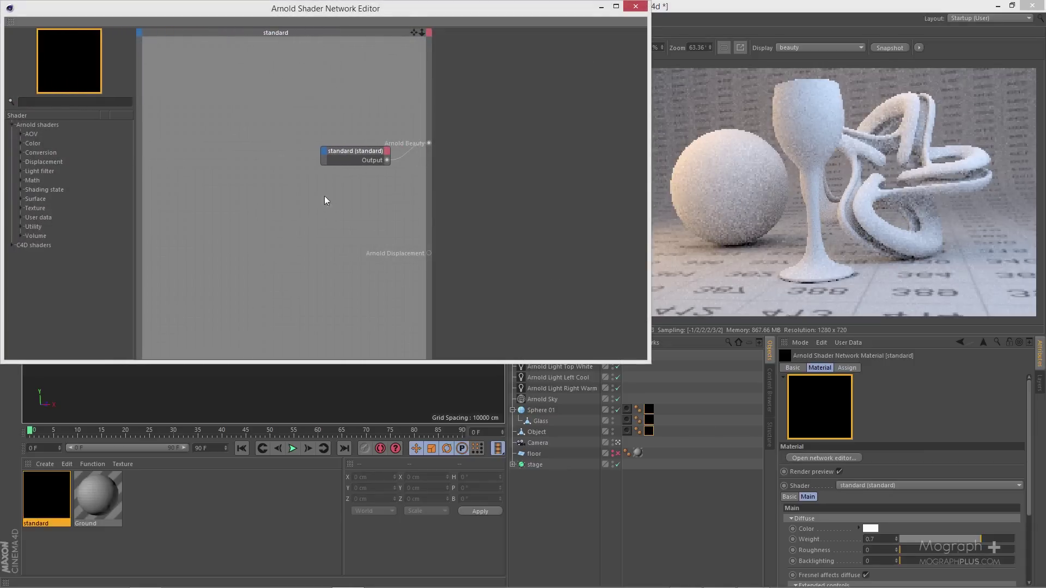
pyautogui.moveTo(429, 205); pyautogui.dragTo(471, 206)
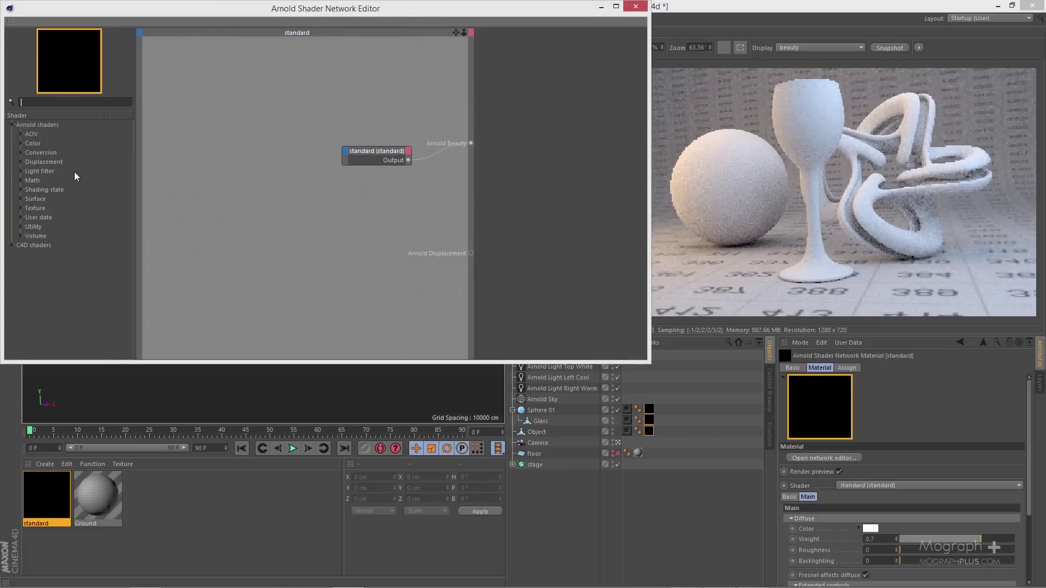
pyautogui.click(21, 134)
pyautogui.click(44, 144)
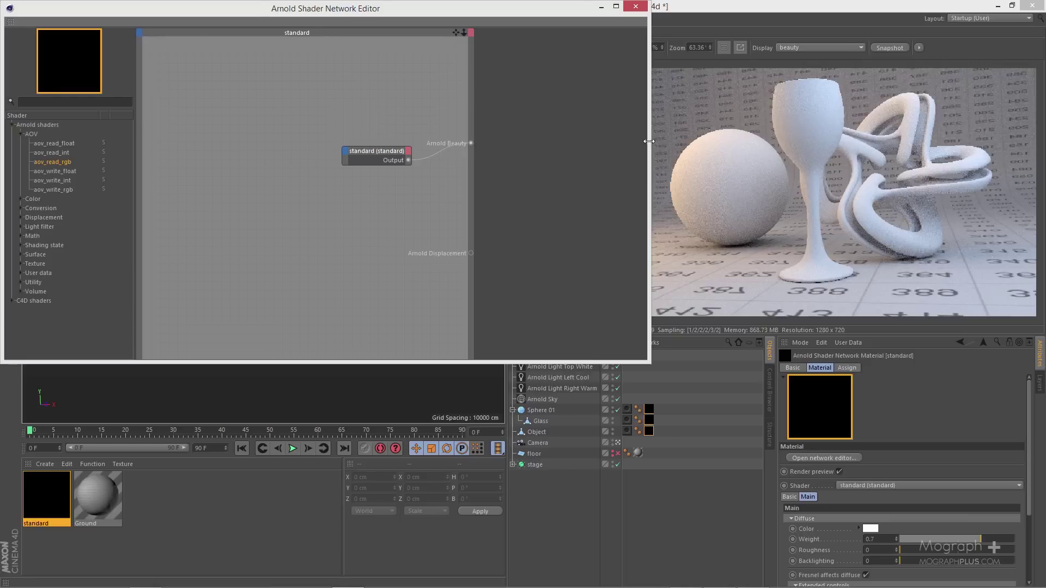
pyautogui.moveTo(648, 144); pyautogui.dragTo(586, 144)
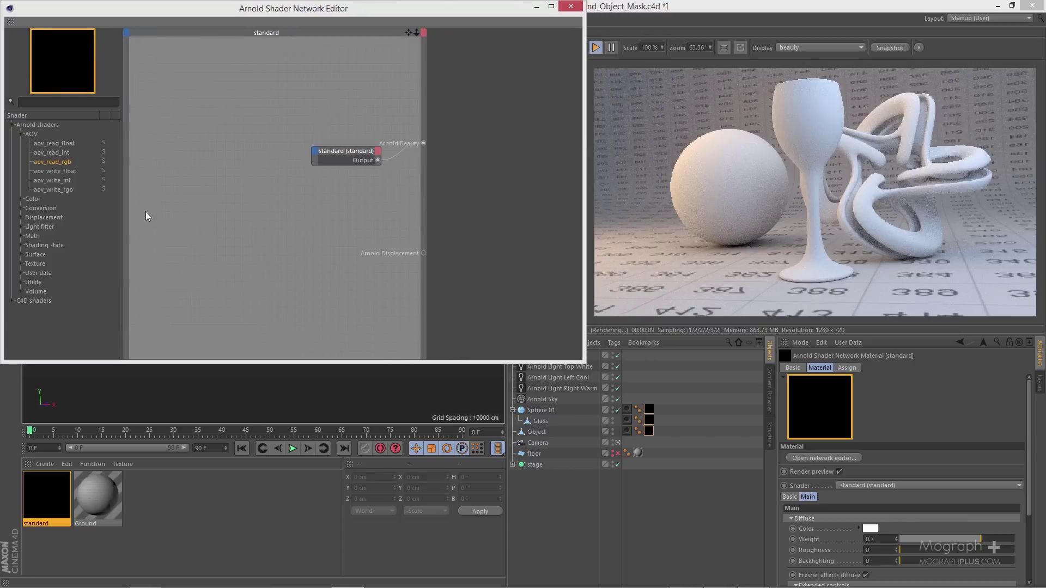
# - Duplicate the standard shader node, set the copy's diffuse color to the blue swatch (hue 194°), and arrange both nodes one above the other
pyautogui.moveTo(333, 151); pyautogui.dragTo(220, 182)
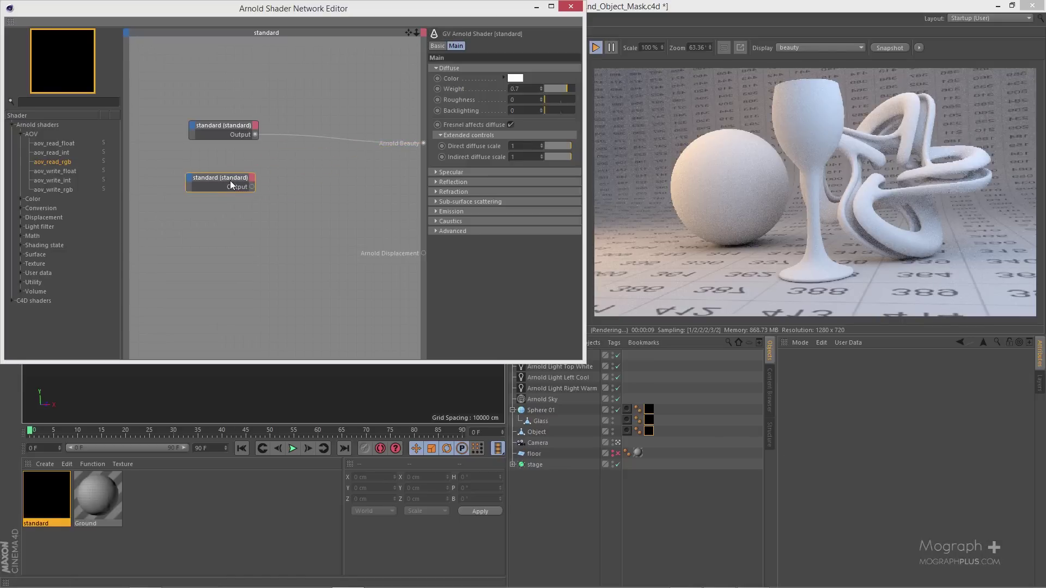
pyautogui.click(515, 80)
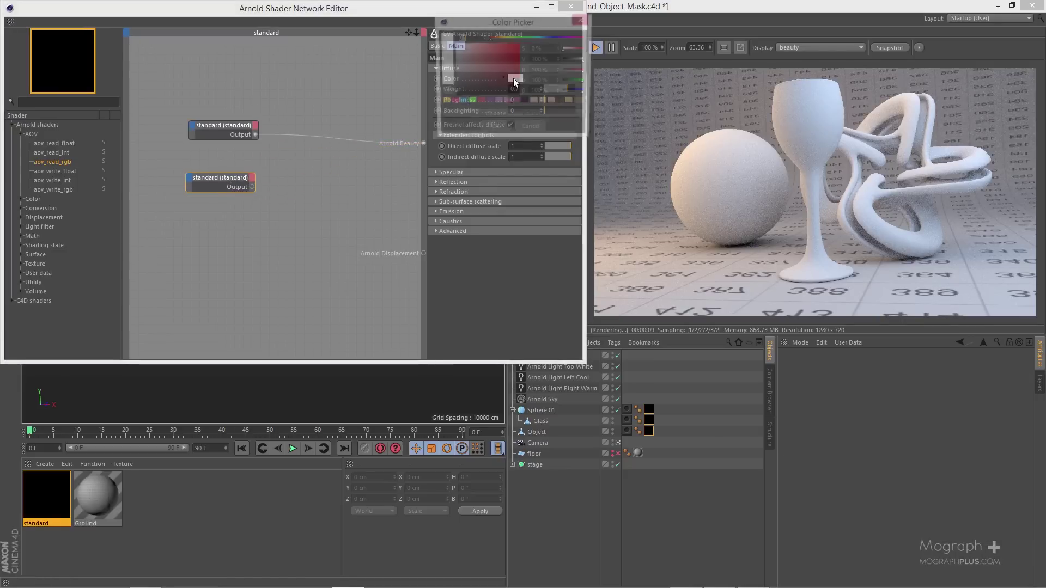
pyautogui.click(461, 104)
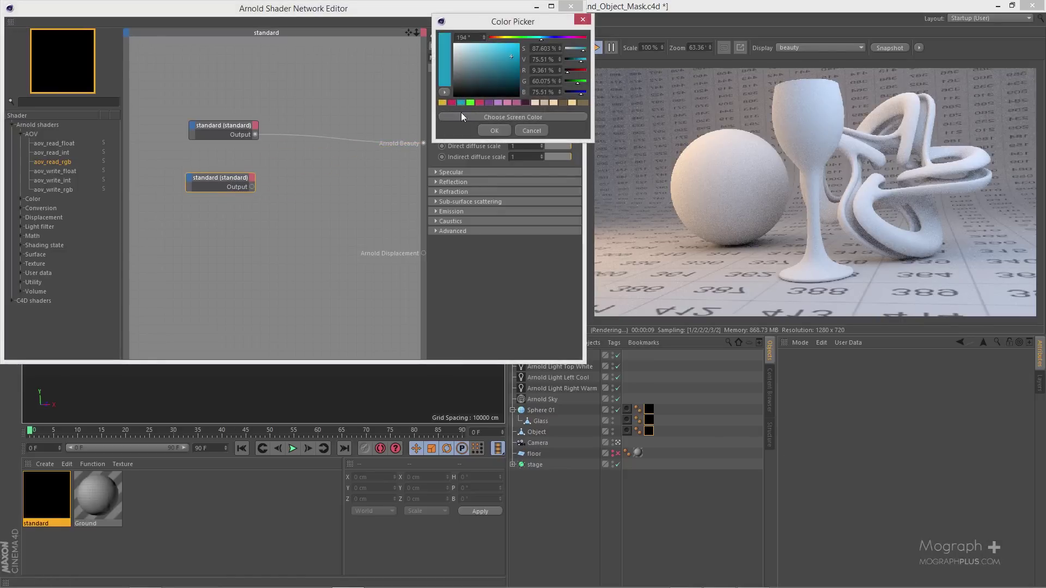
pyautogui.click(486, 129)
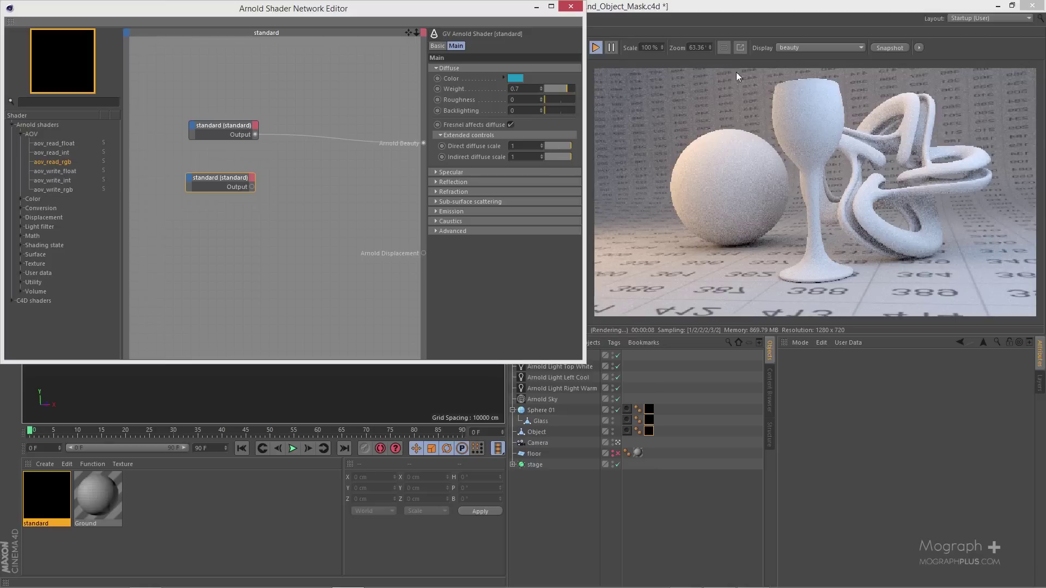
pyautogui.moveTo(230, 177); pyautogui.dragTo(222, 177)
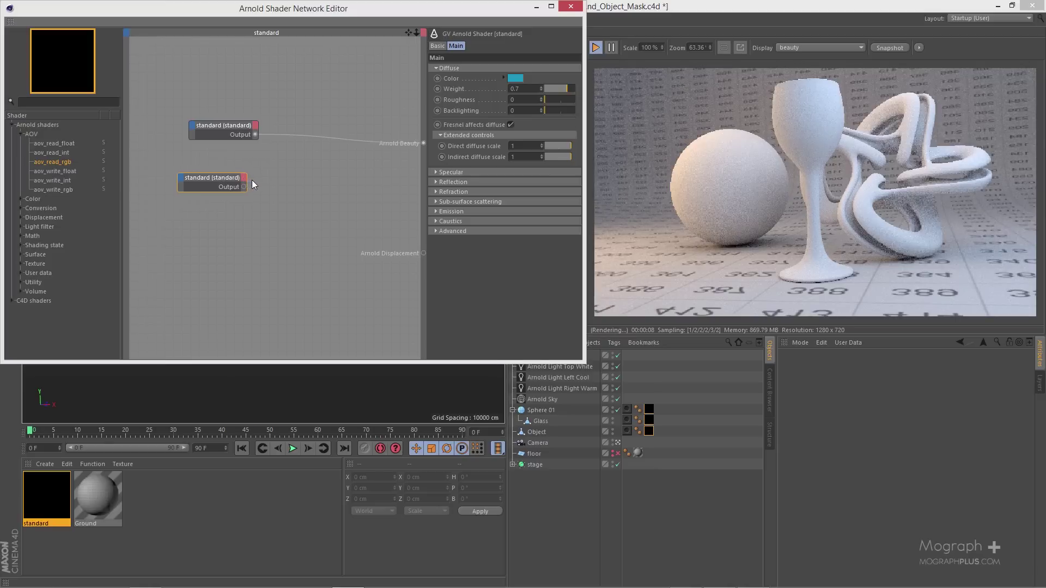
pyautogui.moveTo(243, 135); pyautogui.dragTo(236, 132)
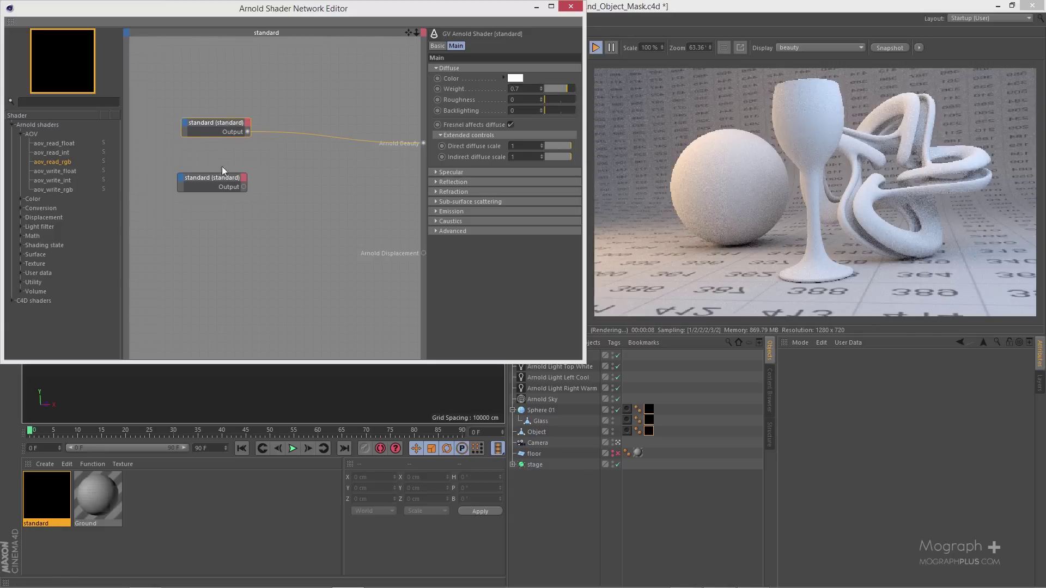
# - Add an aov_write_rgb node, feed its output to Arnold Beauty, and connect the white standard shader to its passthrough input
pyautogui.moveTo(230, 179); pyautogui.dragTo(220, 173)
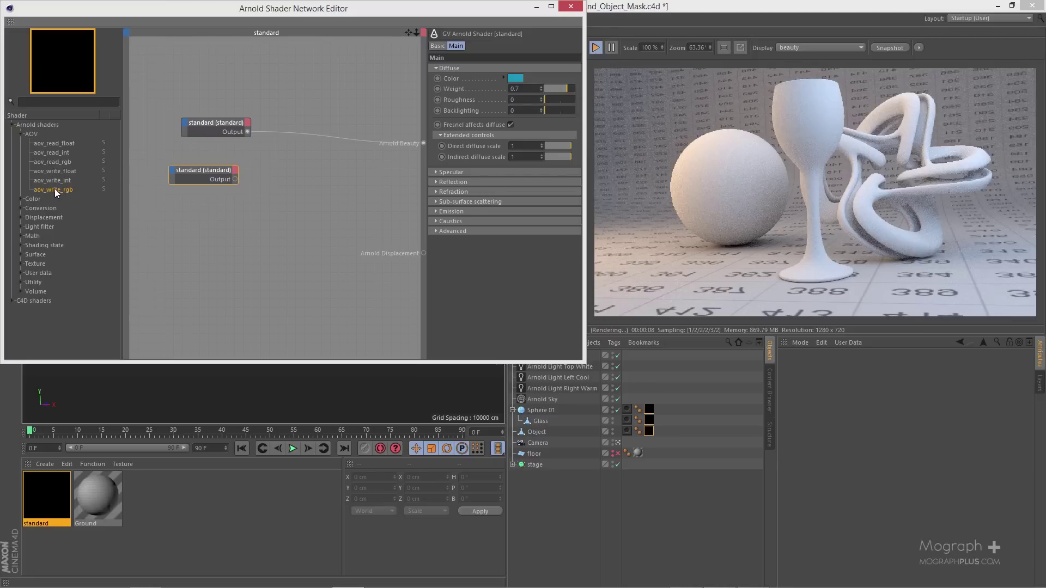
pyautogui.moveTo(56, 189); pyautogui.dragTo(319, 156)
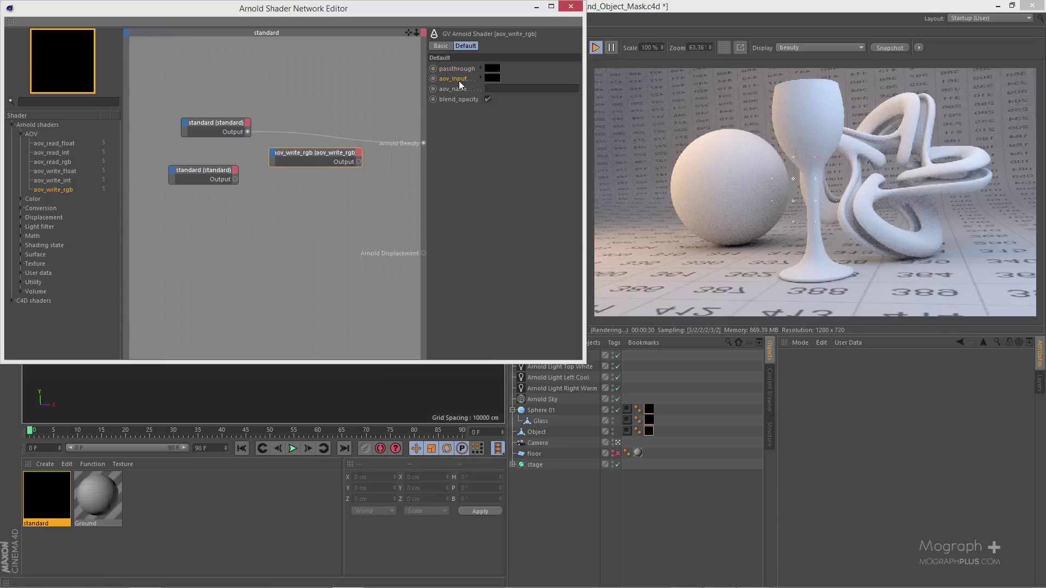
pyautogui.click(462, 91)
pyautogui.keyDown('ctrl'); pyautogui.click(311, 165); pyautogui.keyUp('ctrl')
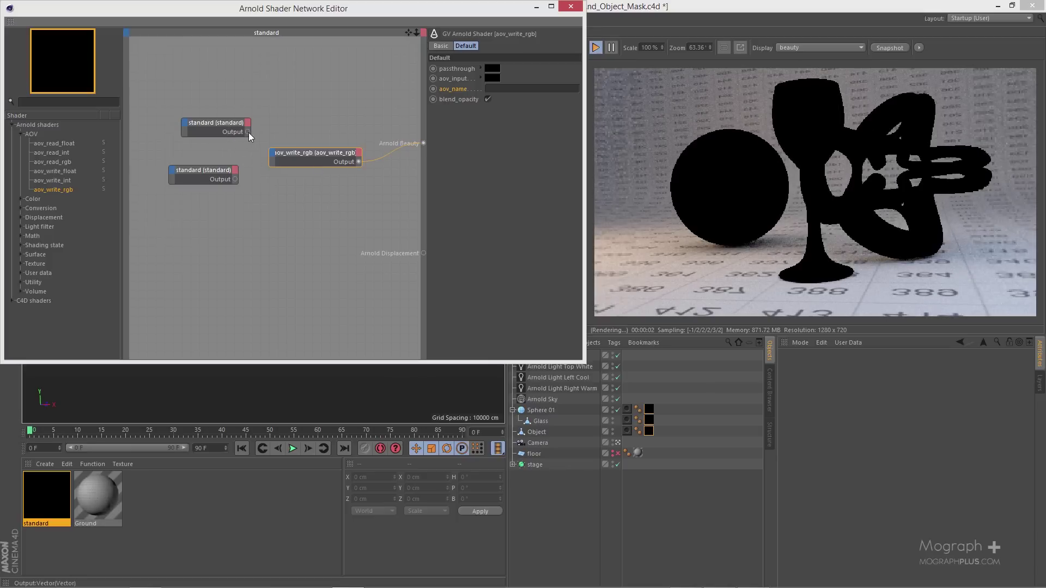
pyautogui.moveTo(272, 153); pyautogui.dragTo(276, 158)
pyautogui.click(327, 159)
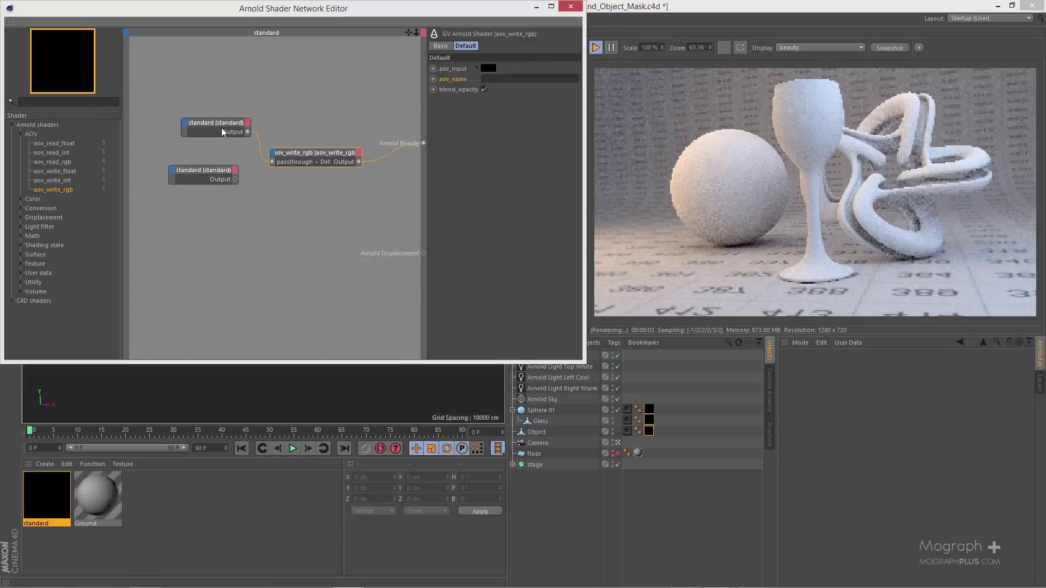
# - Connect the blue standard shader's output to the aov_input of the aov_write_rgb node and rearrange the nodes into a tidy layout
pyautogui.moveTo(224, 130); pyautogui.dragTo(211, 126)
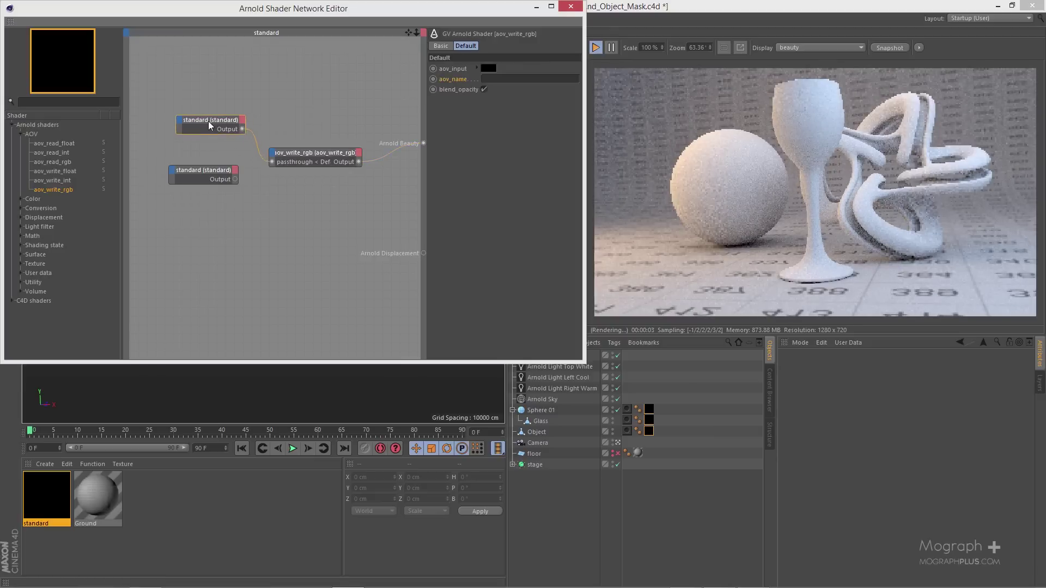
pyautogui.click(315, 164)
pyautogui.moveTo(308, 146); pyautogui.dragTo(308, 127)
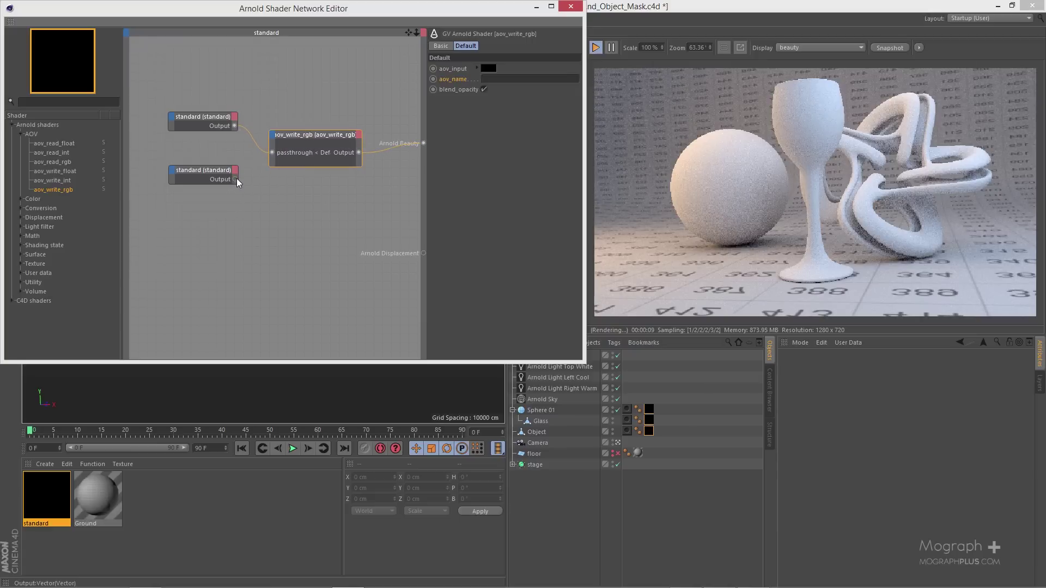
pyautogui.moveTo(236, 179); pyautogui.dragTo(275, 146)
pyautogui.click(318, 142)
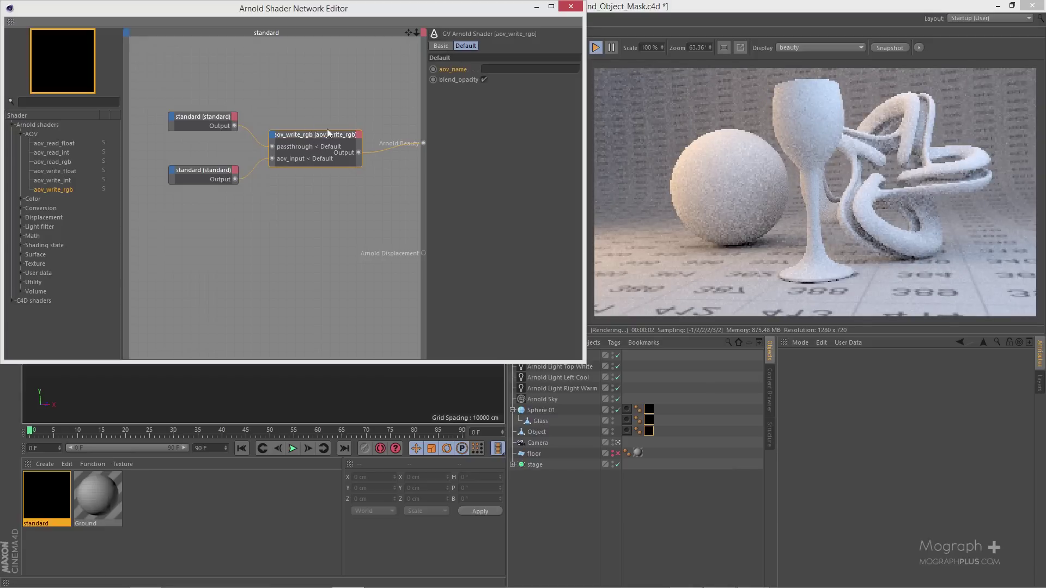
pyautogui.moveTo(227, 166); pyautogui.dragTo(208, 165)
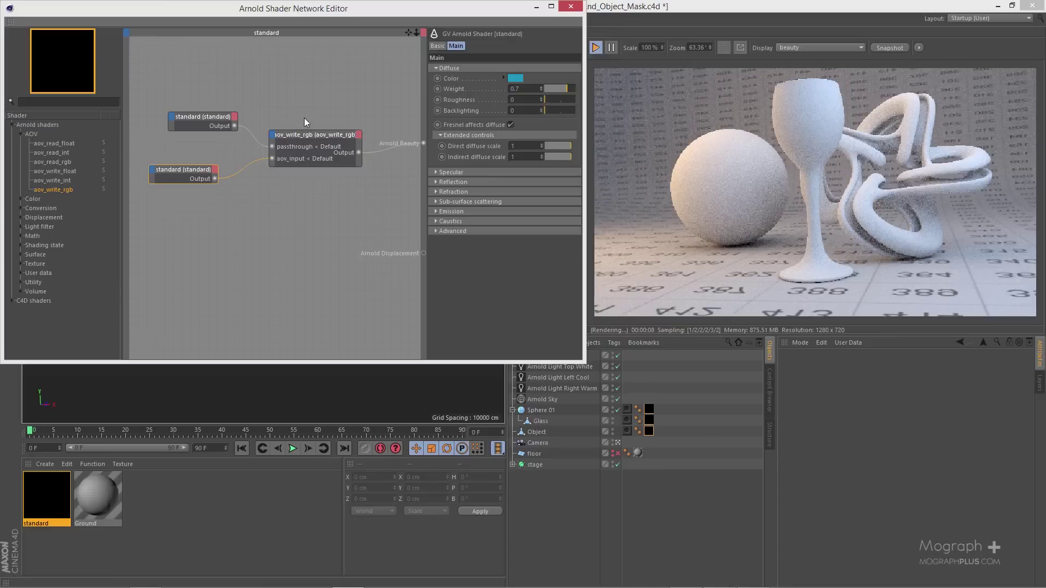
# - Set the aov_name of the aov_write_rgb node to blue_objects
pyautogui.moveTo(304, 118); pyautogui.dragTo(325, 175)
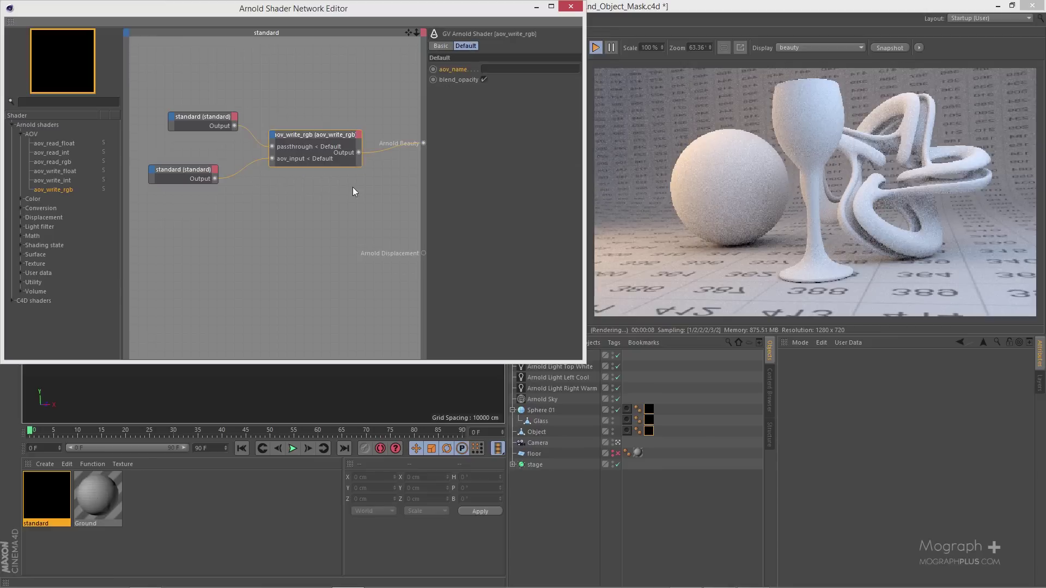
pyautogui.click(520, 68)
pyautogui.write('blue_objects')
pyautogui.press('Return')
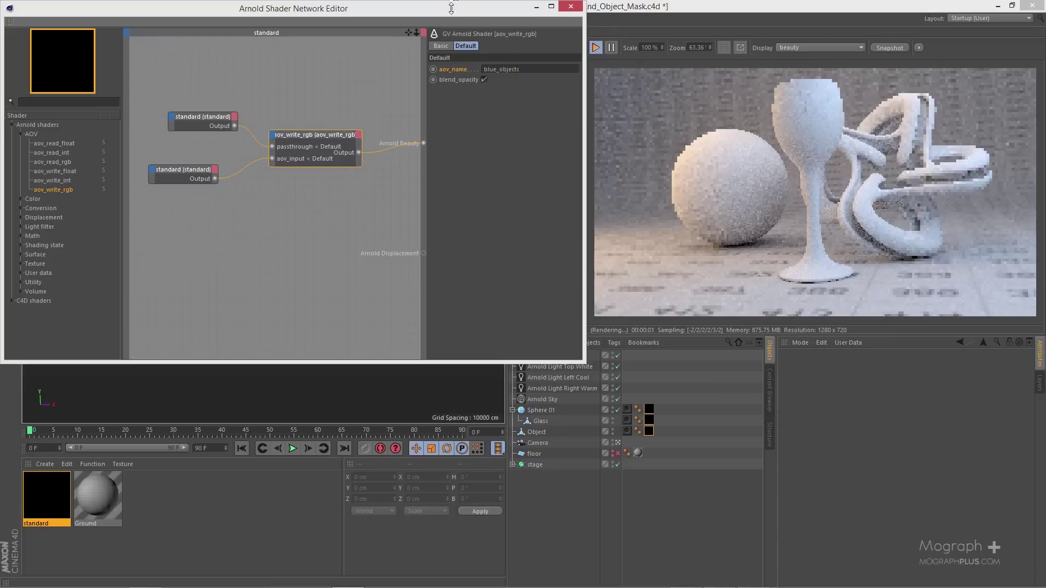
# - Add a custom RGBA AOV named blue_objects to the display driver's active AOVs in the Arnold render settings
pyautogui.moveTo(456, 1); pyautogui.dragTo(468, 80)
pyautogui.click(279, 35)
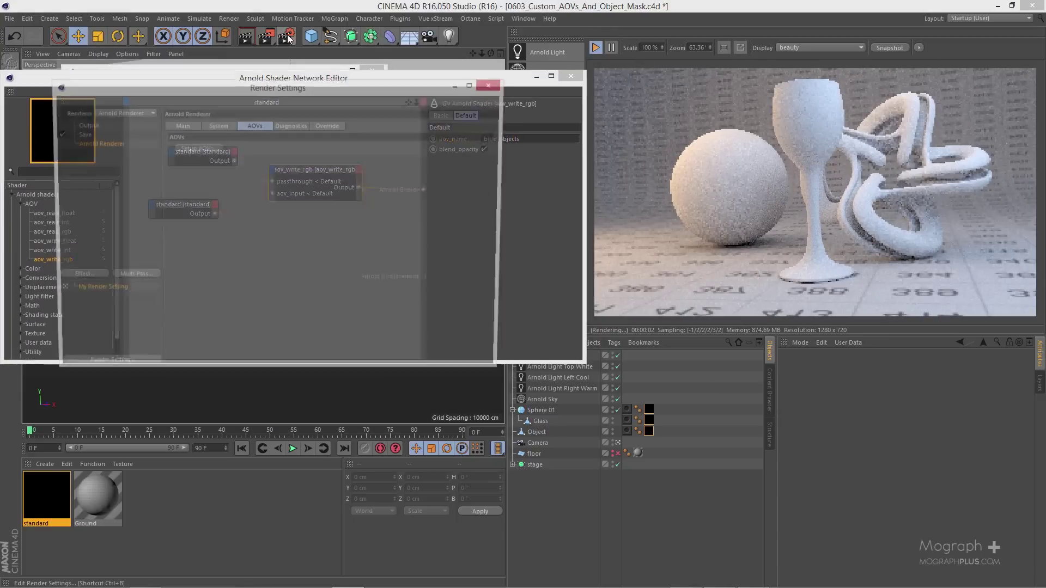
pyautogui.click(196, 148)
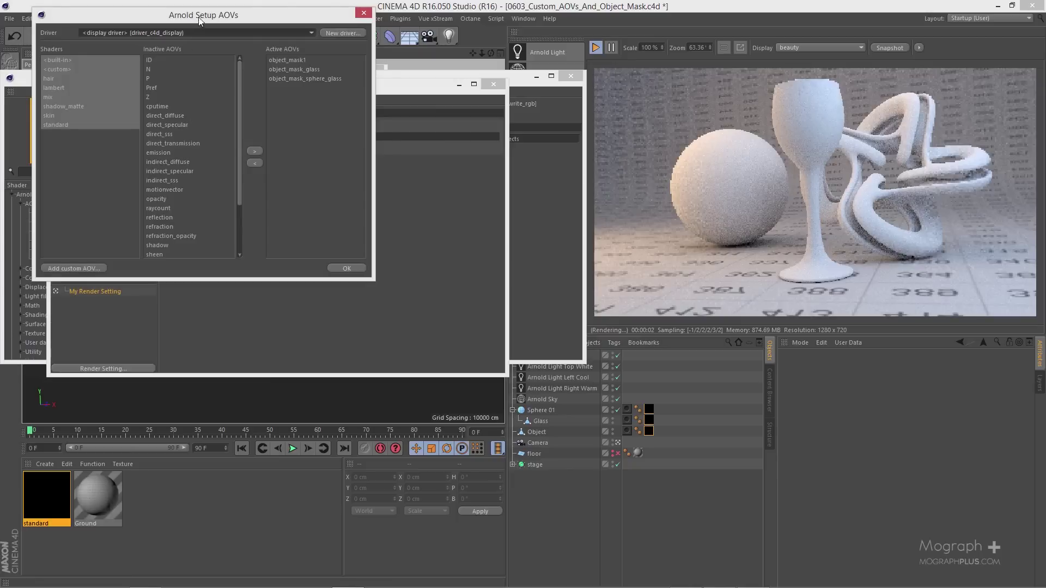
pyautogui.moveTo(203, 20); pyautogui.dragTo(231, 33)
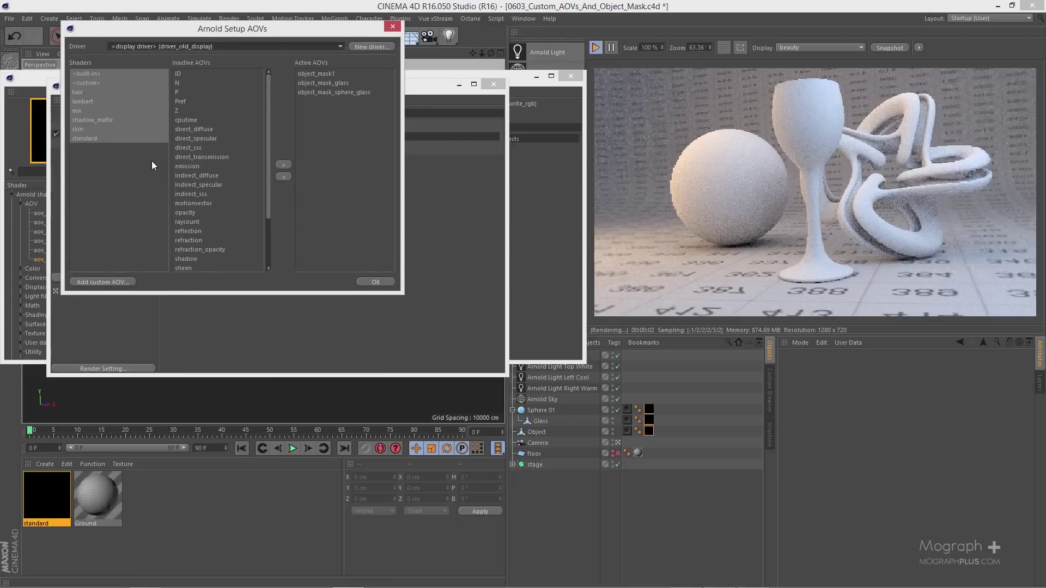
pyautogui.click(104, 282)
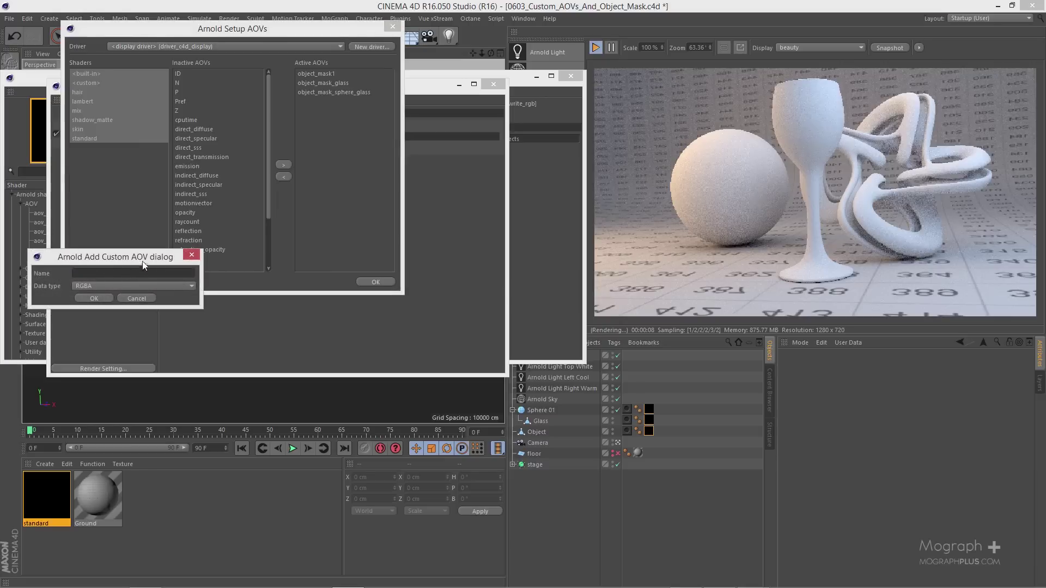
pyautogui.moveTo(143, 262); pyautogui.dragTo(292, 219)
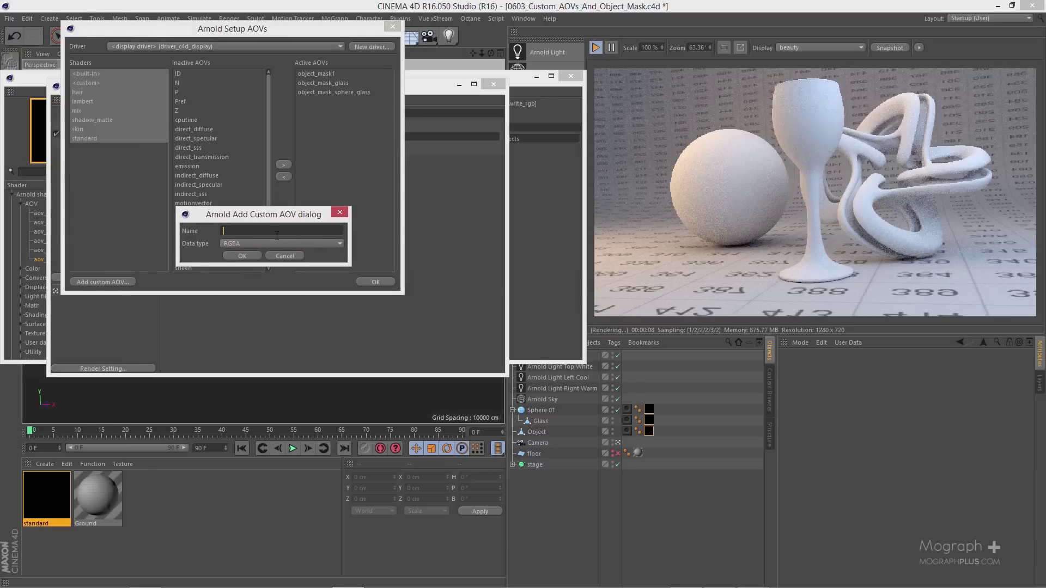
pyautogui.write('blue_objects')
pyautogui.click(242, 256)
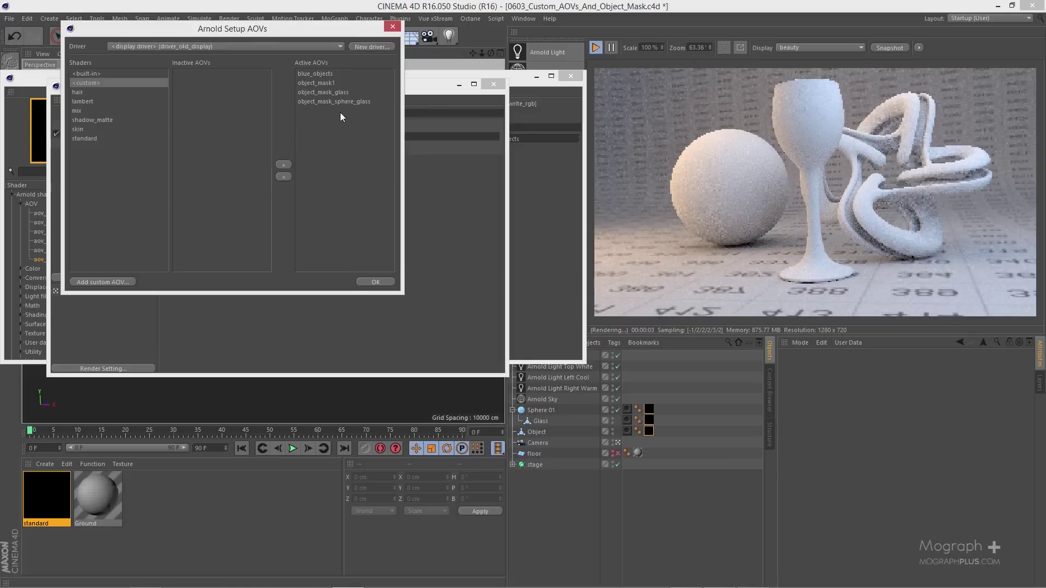
pyautogui.click(325, 73)
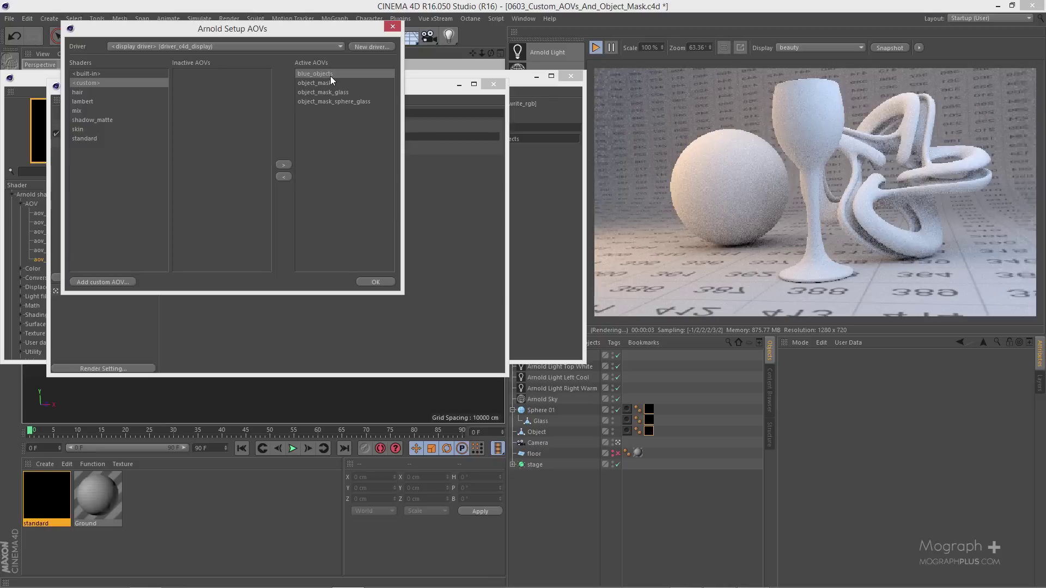
pyautogui.click(369, 281)
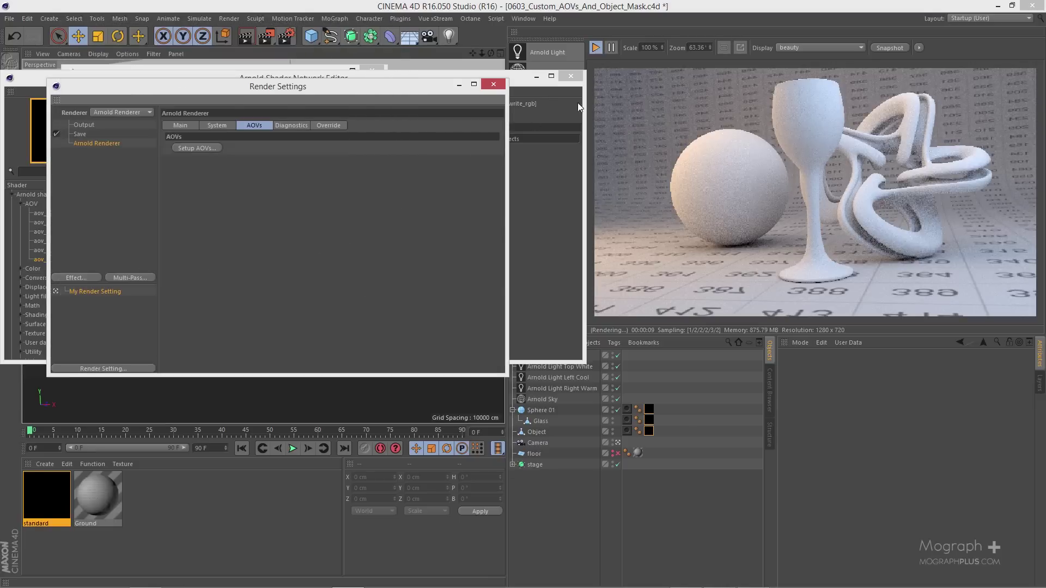
# - Display the blue_objects AOV in the IPR view and close the render settings
pyautogui.click(804, 48)
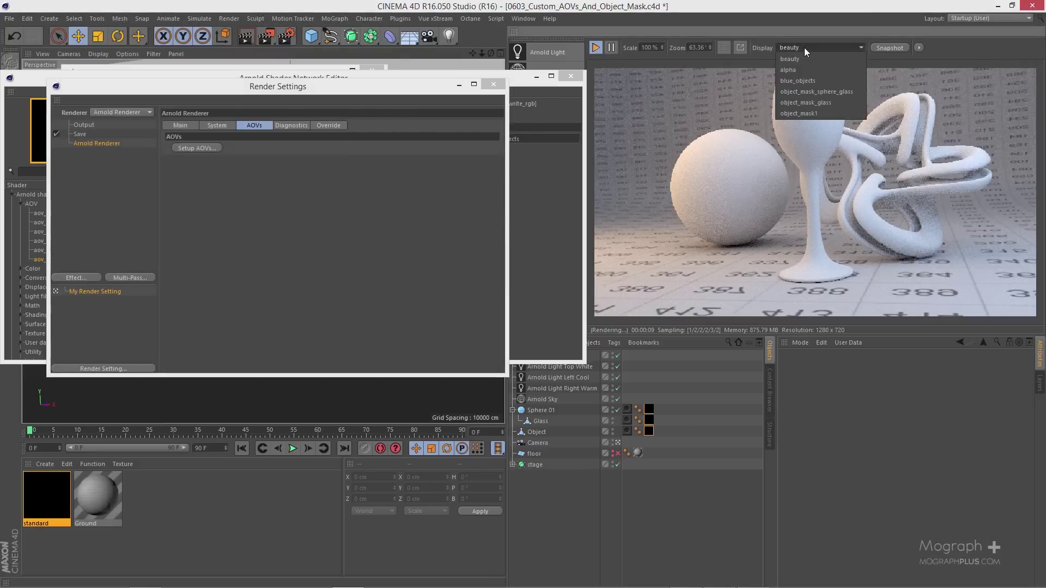
pyautogui.click(833, 80)
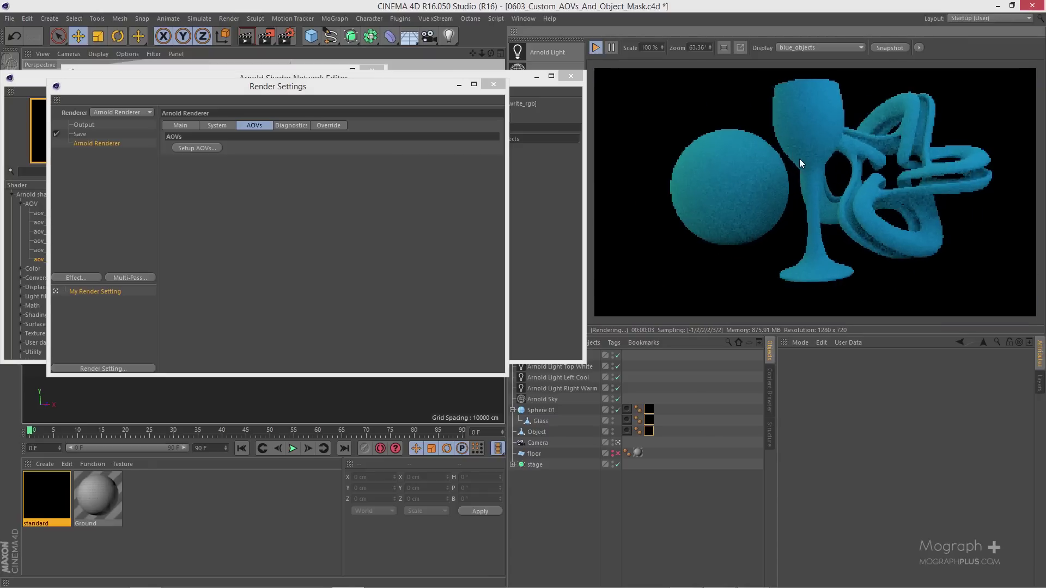
pyautogui.scroll(-1, 799, 158)
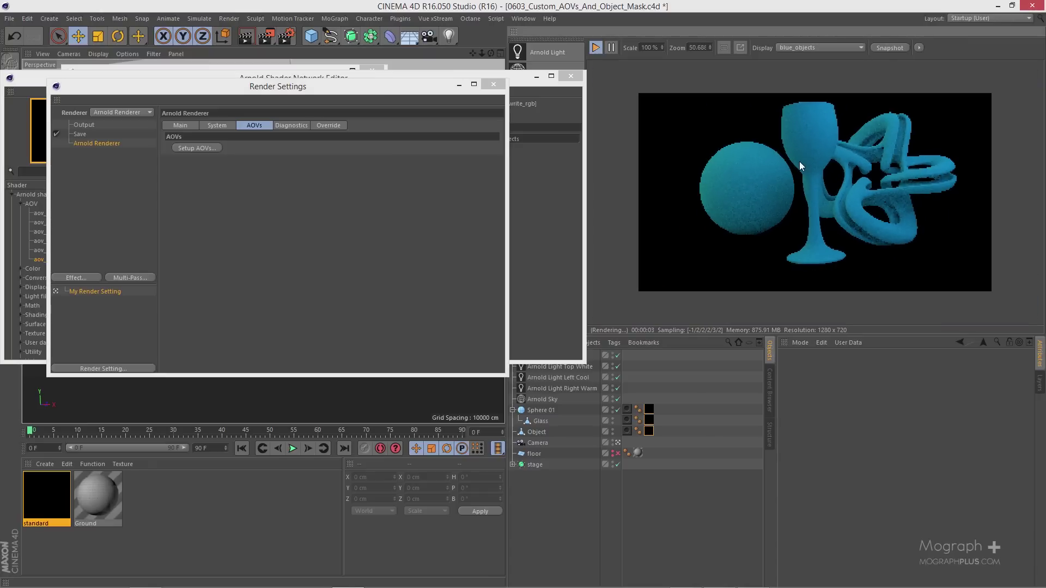
pyautogui.click(493, 84)
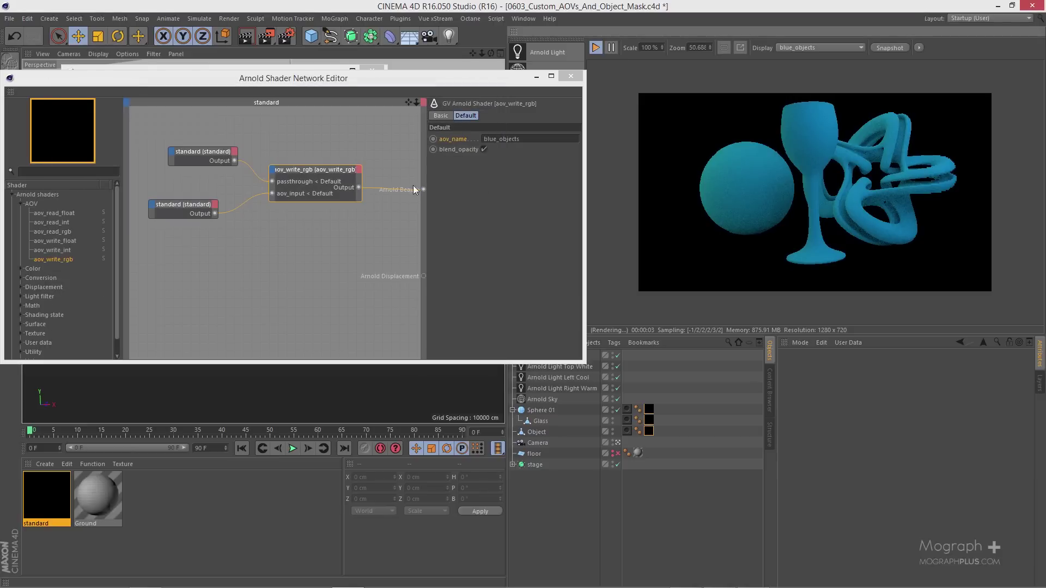
# - Select the blue standard shader node and compare the beauty display with the blue_objects AOV
pyautogui.click(180, 204)
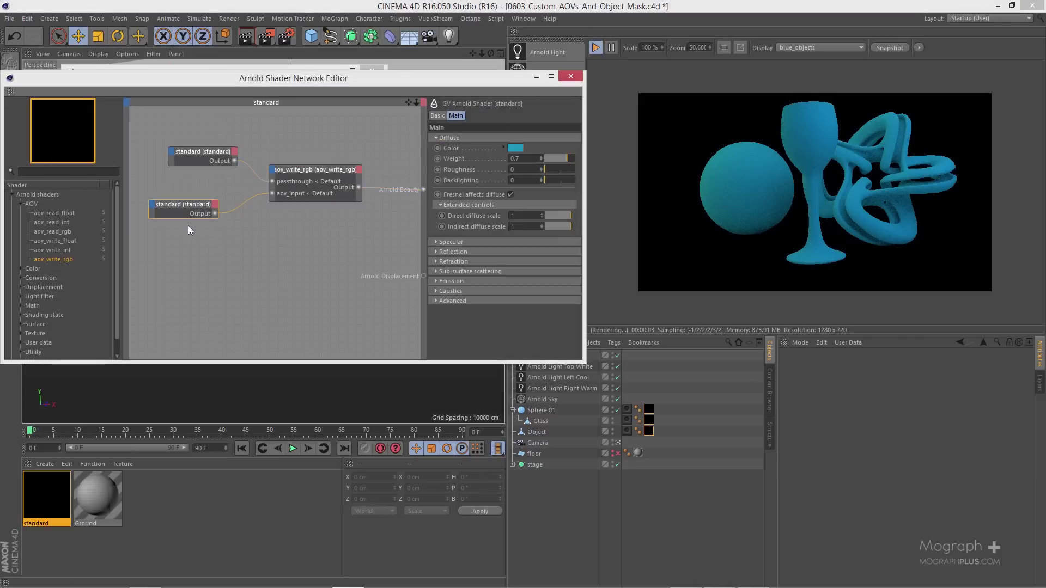
pyautogui.click(810, 49)
pyautogui.click(809, 60)
pyautogui.click(809, 46)
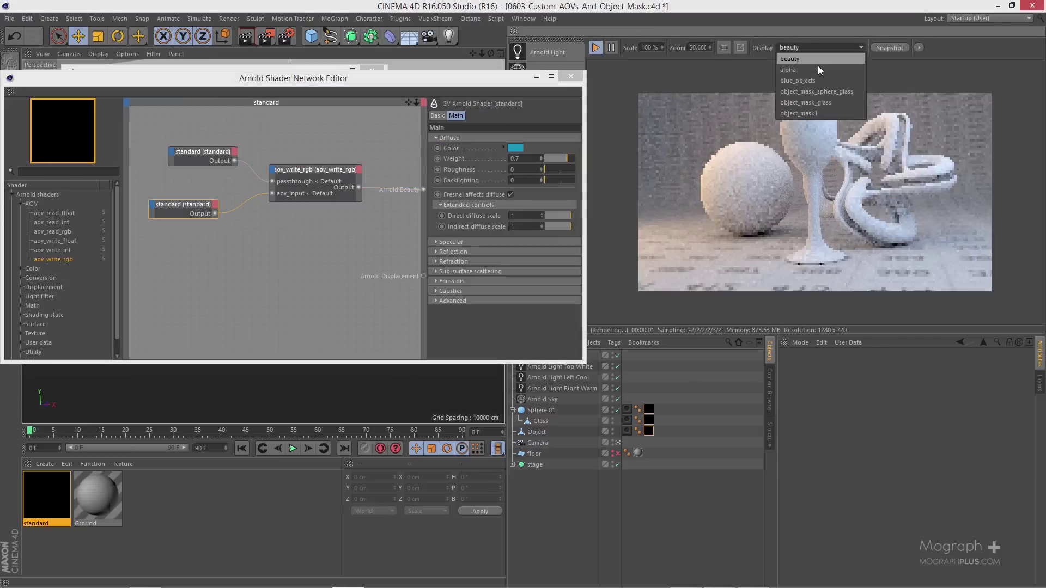
pyautogui.click(830, 79)
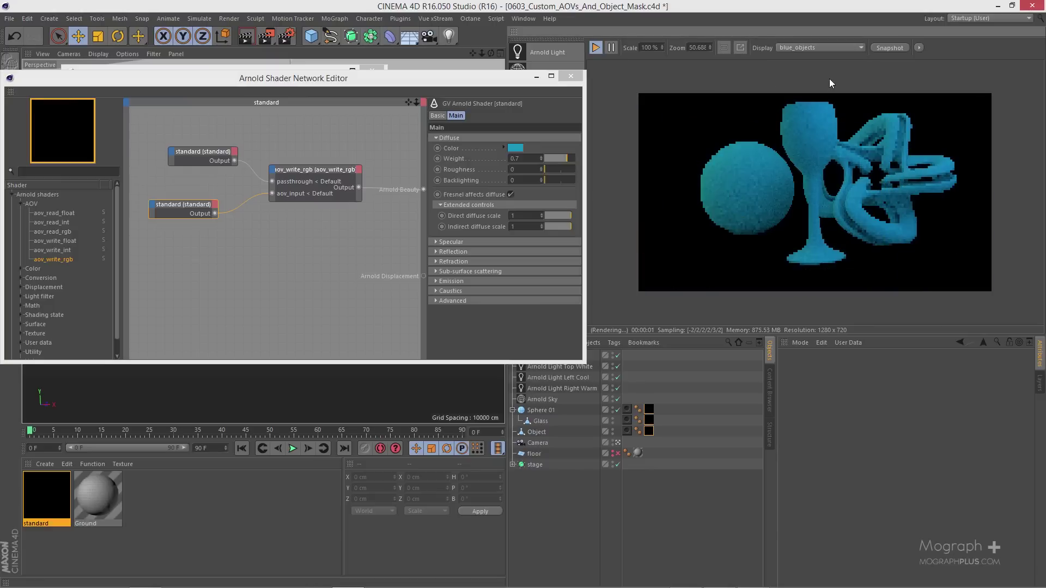
# - Set the blue shader's specular weight to 0.48 and roughness to 0.25, and compare the beauty and blue_objects displays
pyautogui.click(510, 243)
pyautogui.moveTo(548, 263)
pyautogui.mouseDown()
pyautogui.moveTo(558, 263)
pyautogui.moveTo(551, 274)
pyautogui.mouseUp()
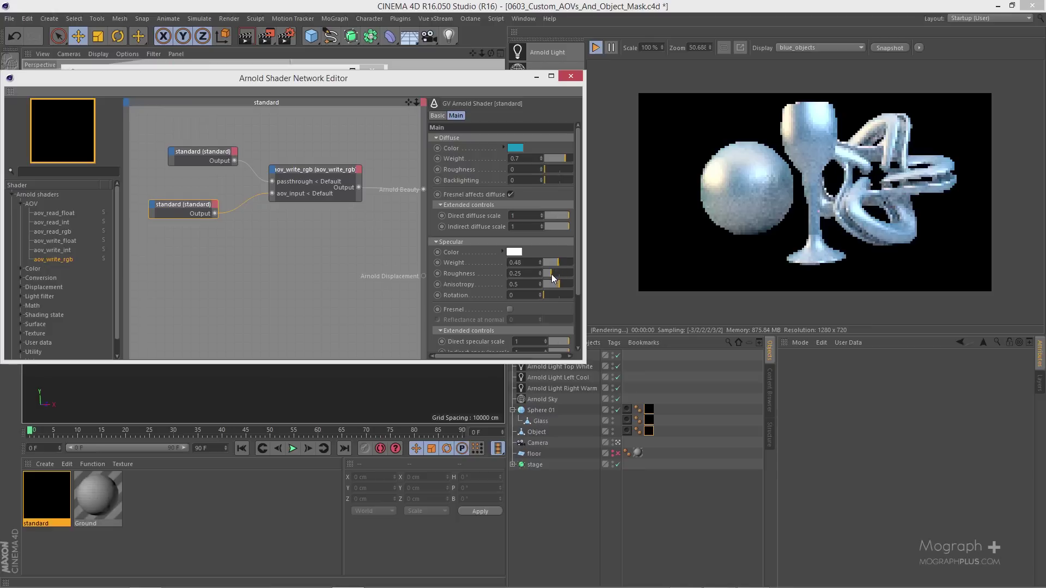
pyautogui.click(810, 48)
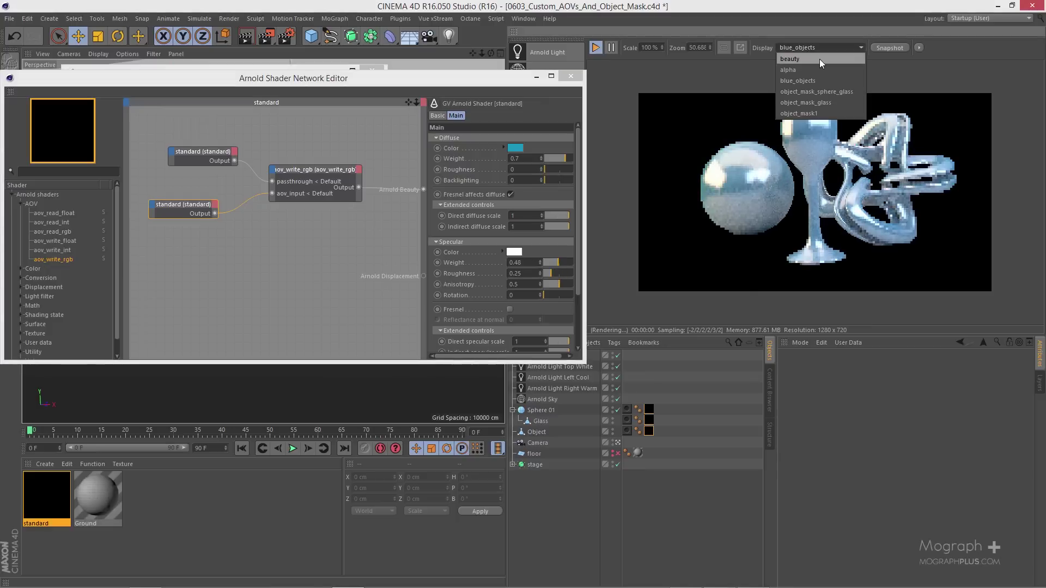
pyautogui.click(819, 60)
pyautogui.click(817, 48)
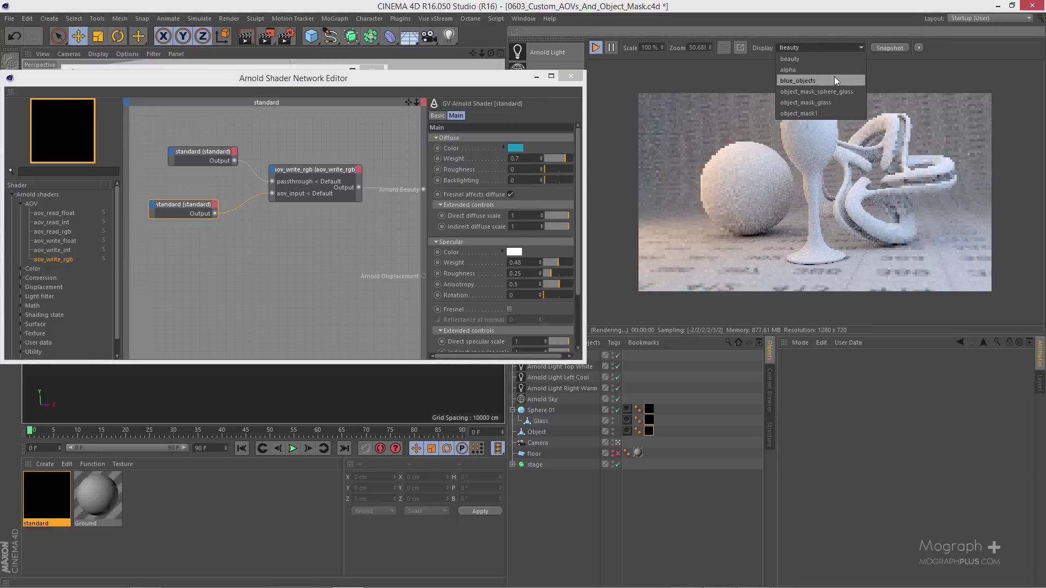
pyautogui.click(834, 77)
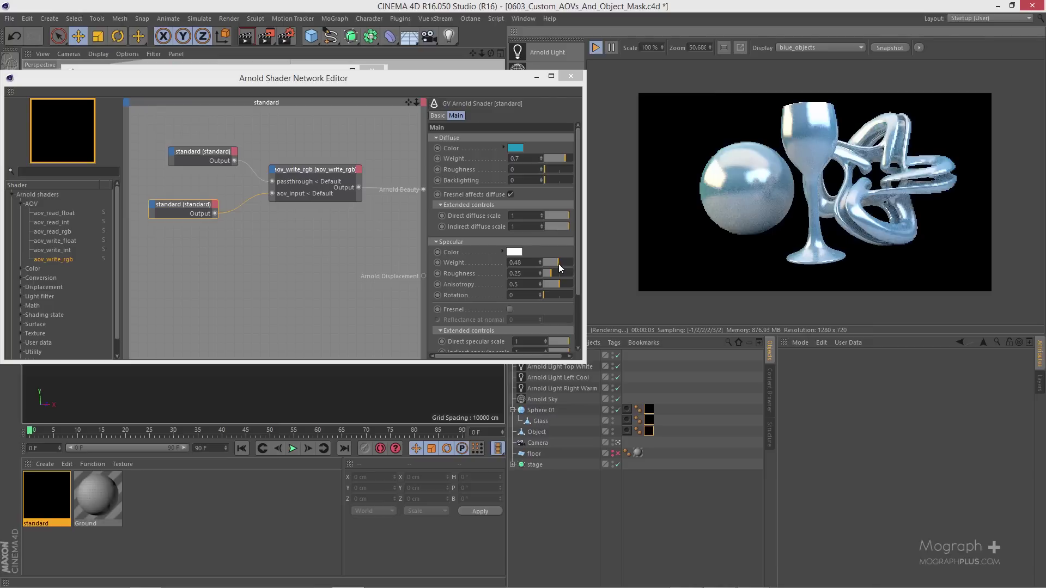
# - Try a specular weight of 1 on the blue shader and set it back to 0, keeping the blue_objects display
pyautogui.moveTo(554, 264); pyautogui.dragTo(587, 267)
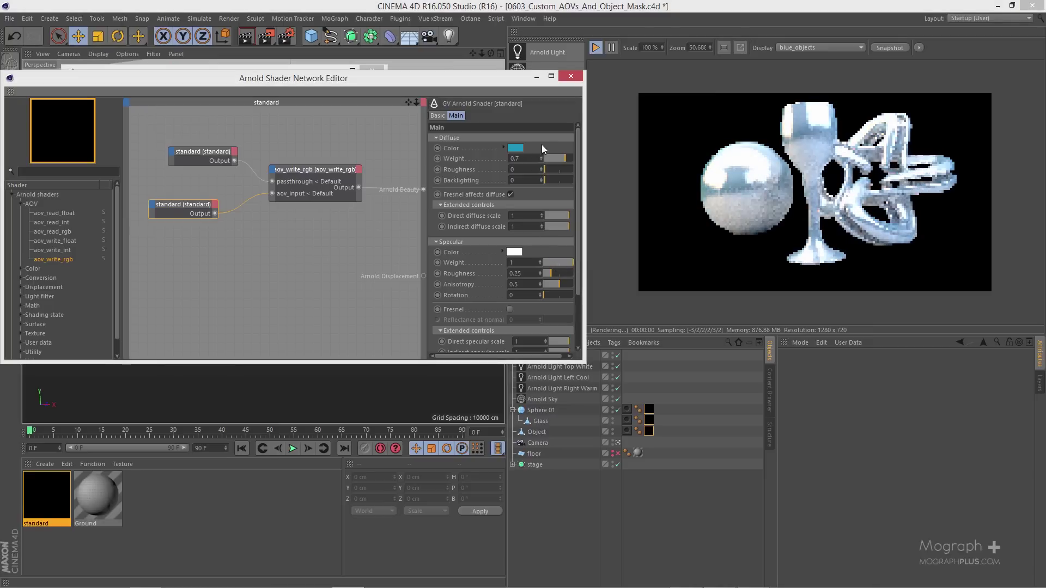
pyautogui.moveTo(554, 261); pyautogui.dragTo(372, 256)
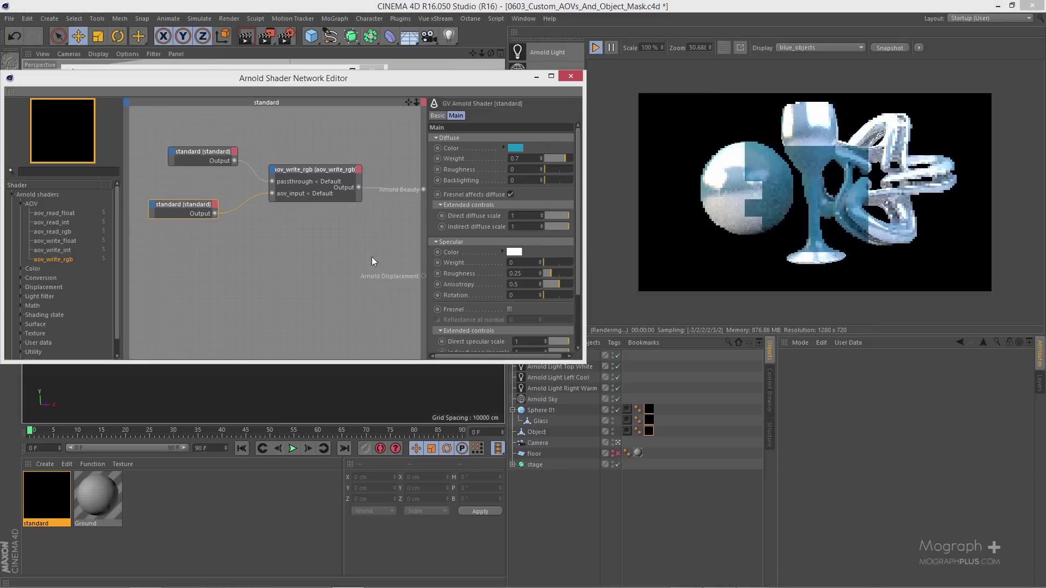
pyautogui.click(809, 48)
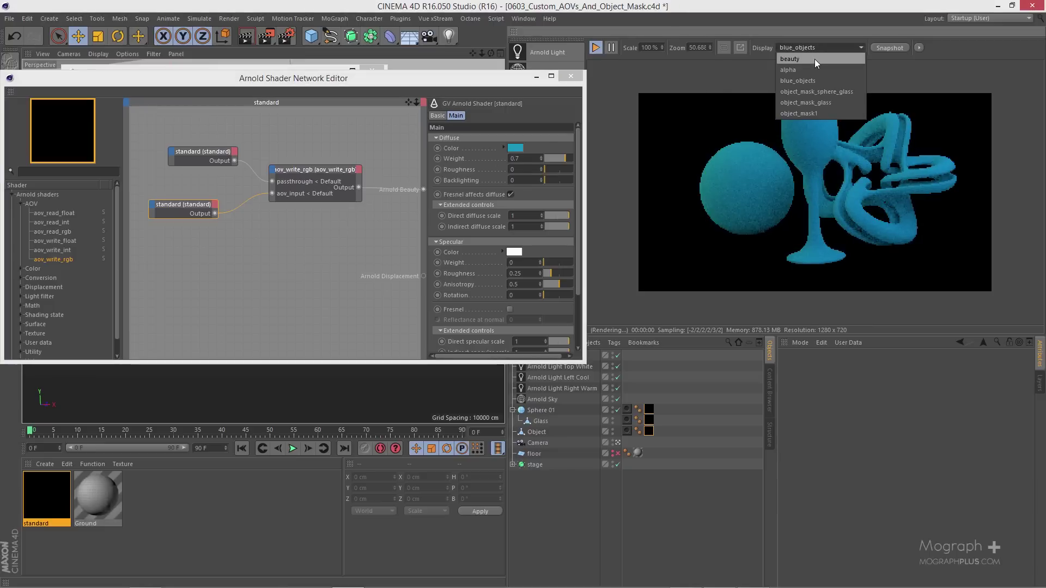
pyautogui.click(216, 194)
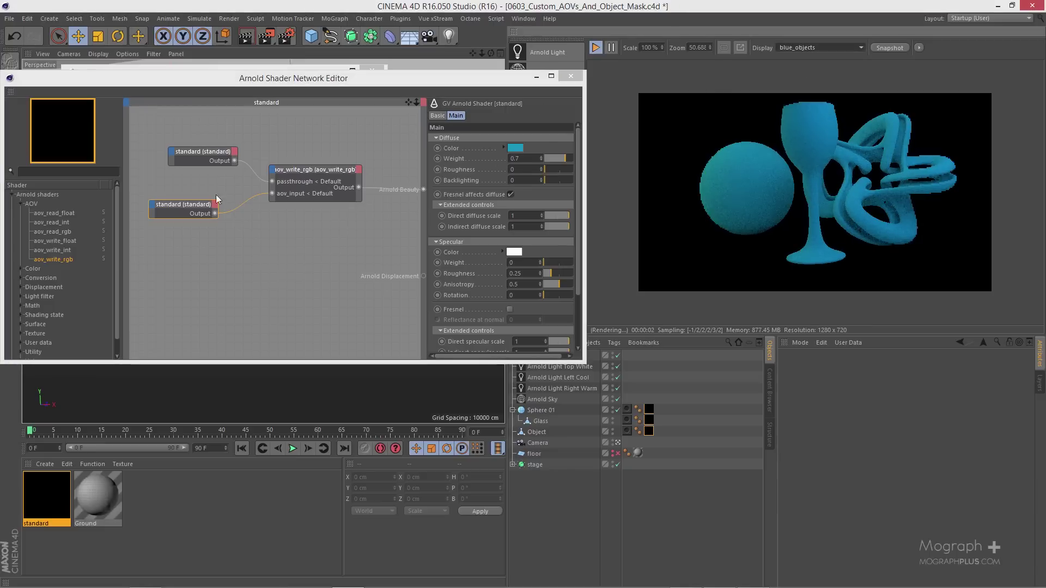
# - Select all three nodes of the shader network and move the network editor window higher on the screen
pyautogui.moveTo(256, 205); pyautogui.dragTo(318, 271)
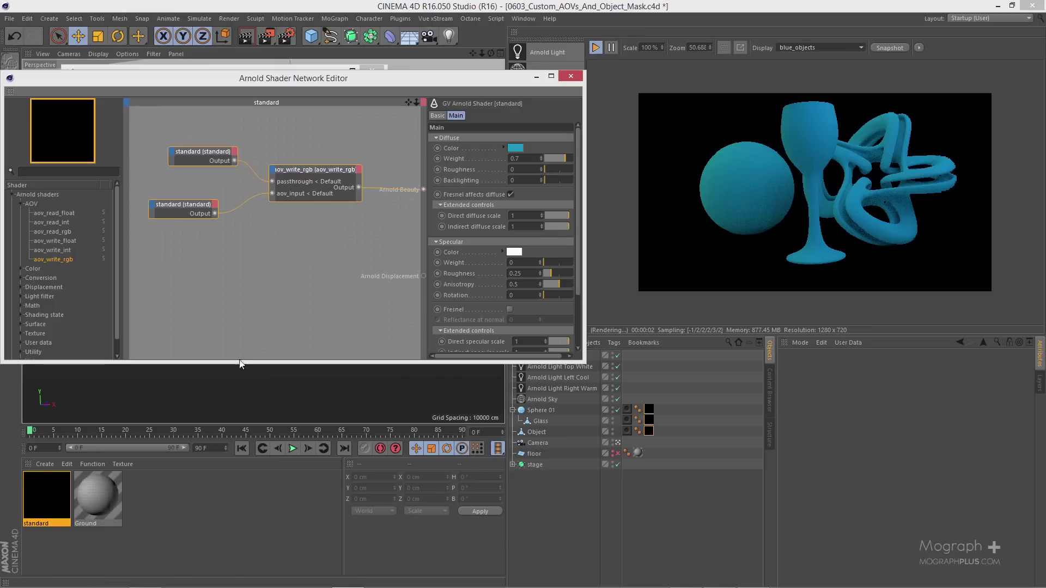
pyautogui.moveTo(354, 83); pyautogui.dragTo(353, 27)
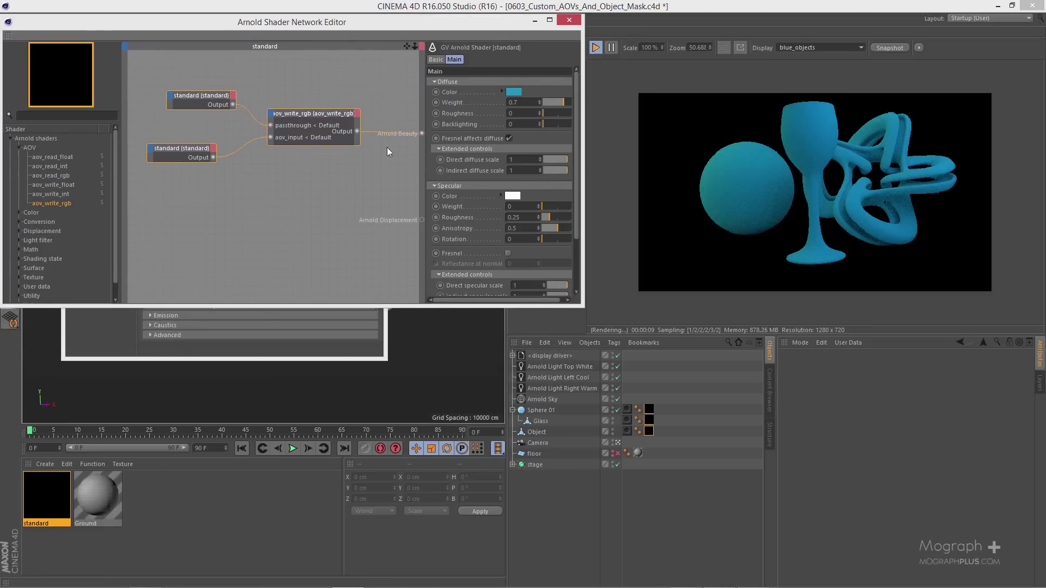
# - Make the shader network editor window taller and shift the three existing nodes slightly higher in the graph
pyautogui.moveTo(546, 307); pyautogui.dragTo(541, 401)
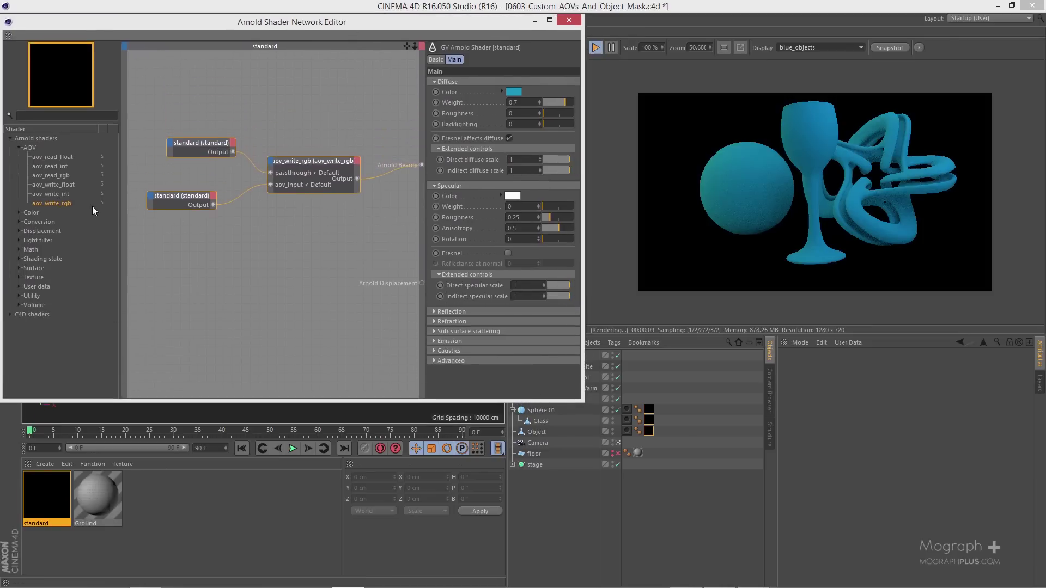
pyautogui.click(239, 105)
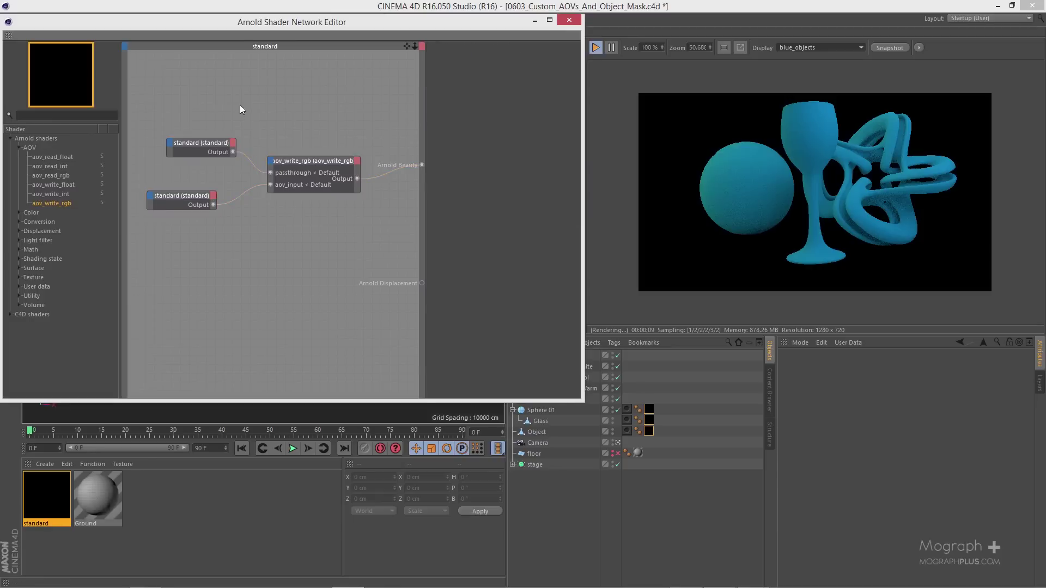
pyautogui.moveTo(243, 190); pyautogui.dragTo(317, 150)
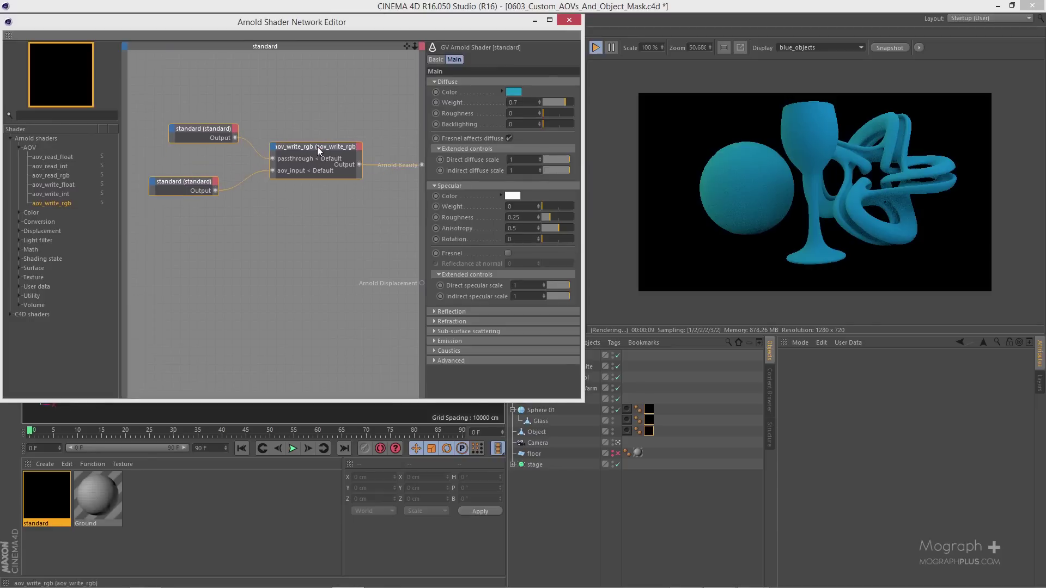
pyautogui.click(281, 202)
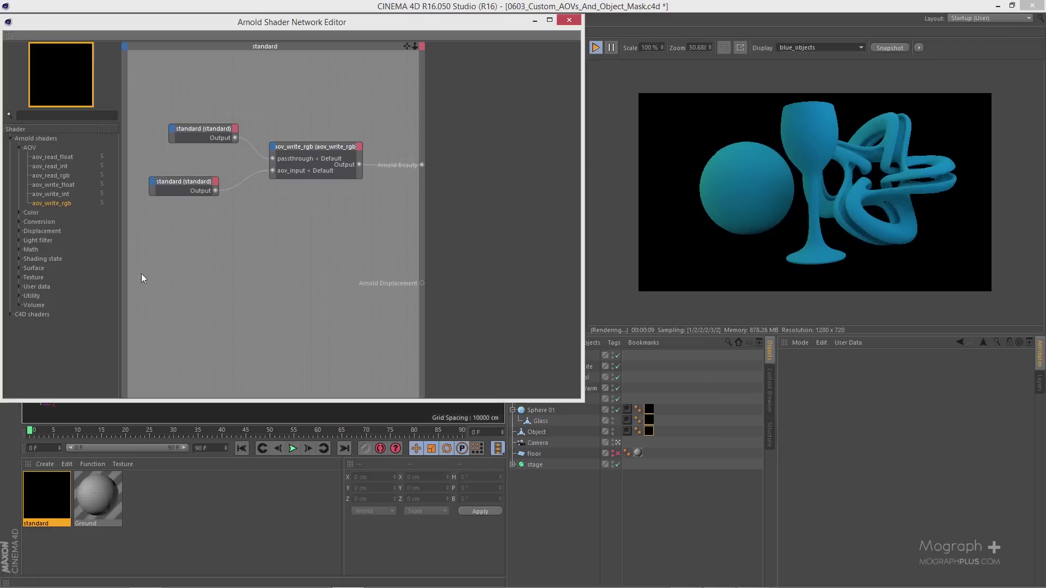
# - Find the utility shader, add it below the existing nodes in the network, and clear the shader search
pyautogui.click(55, 114)
pyautogui.write('uti')
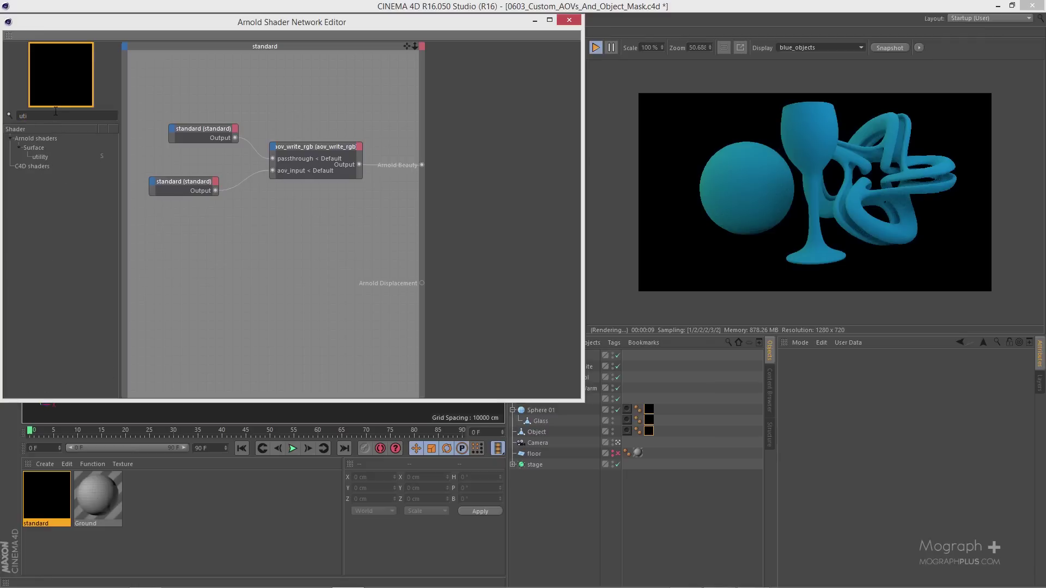
pyautogui.moveTo(46, 162); pyautogui.dragTo(230, 269)
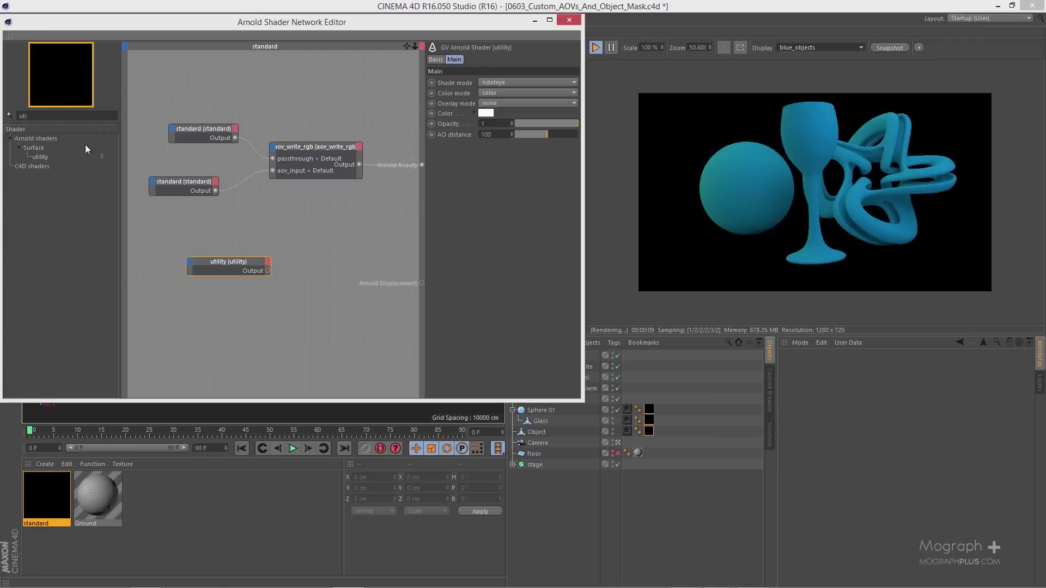
pyautogui.press('BackSpace')
pyautogui.press('BackSpace')
pyautogui.press('BackSpace')
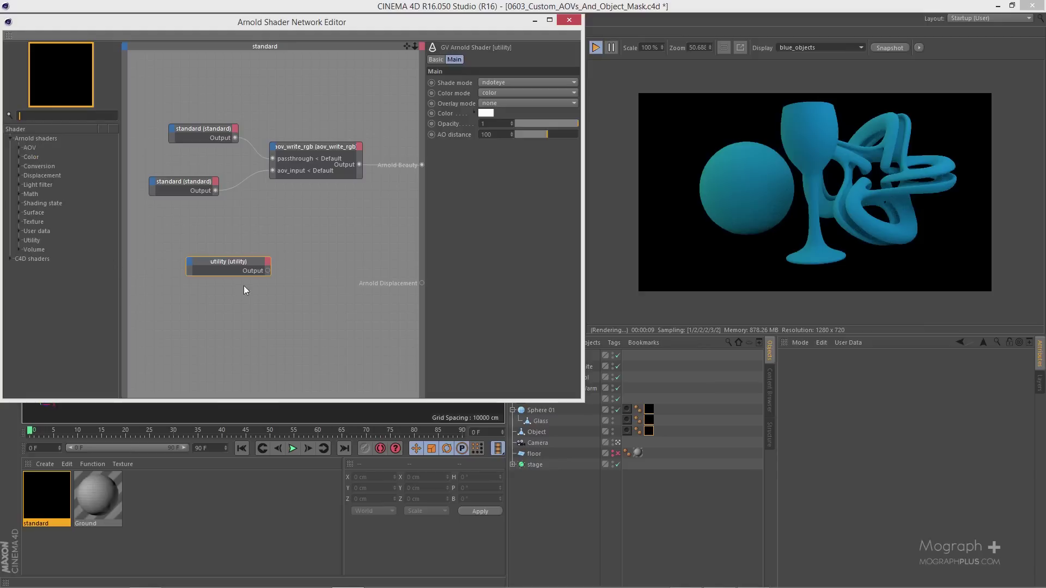
pyautogui.moveTo(227, 260); pyautogui.dragTo(243, 269)
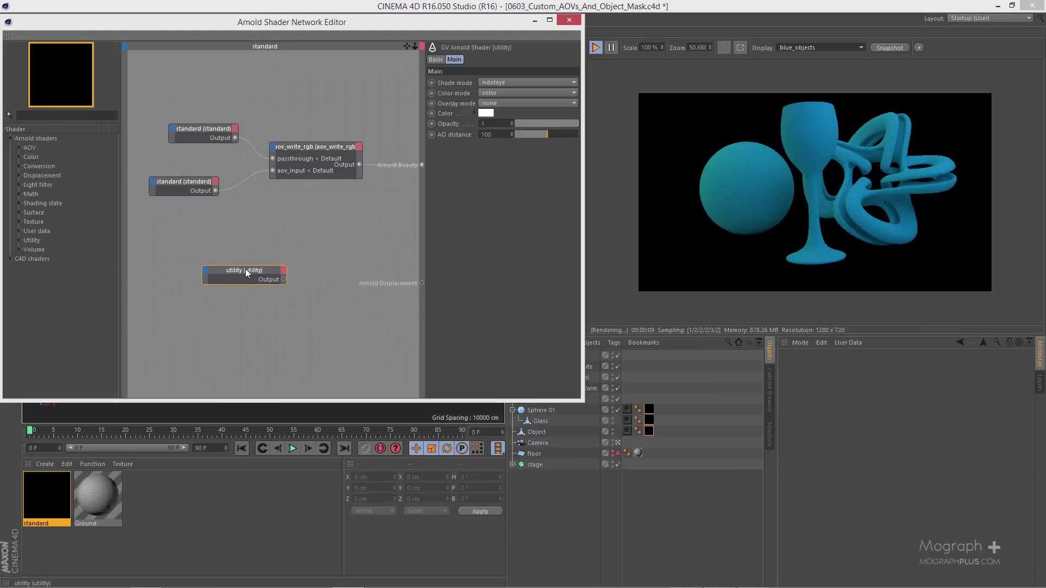
# - Set the utility shader's shade mode to flat and its color mode to obj
pyautogui.click(515, 82)
pyautogui.click(508, 113)
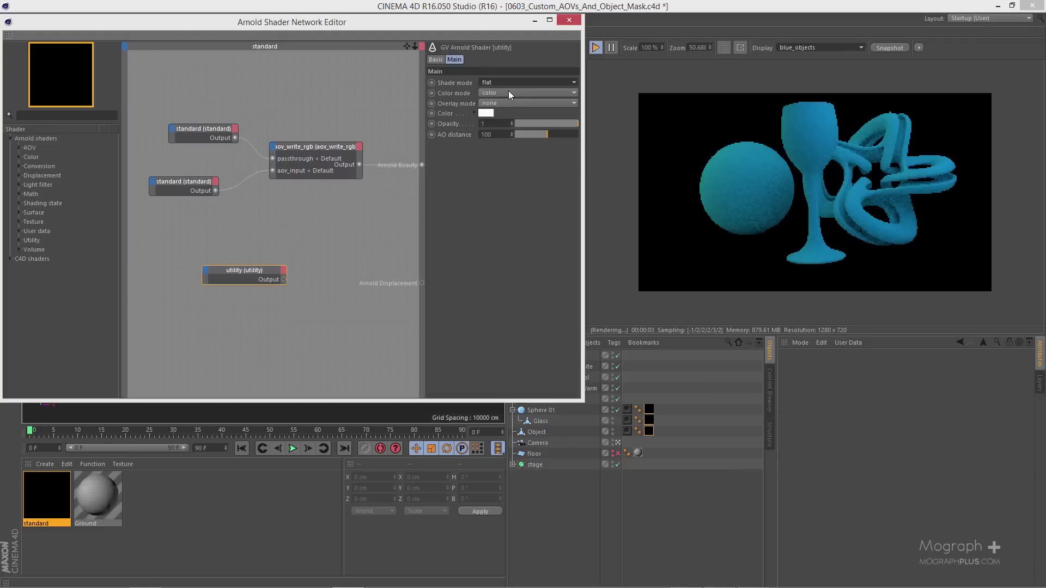
pyautogui.click(508, 94)
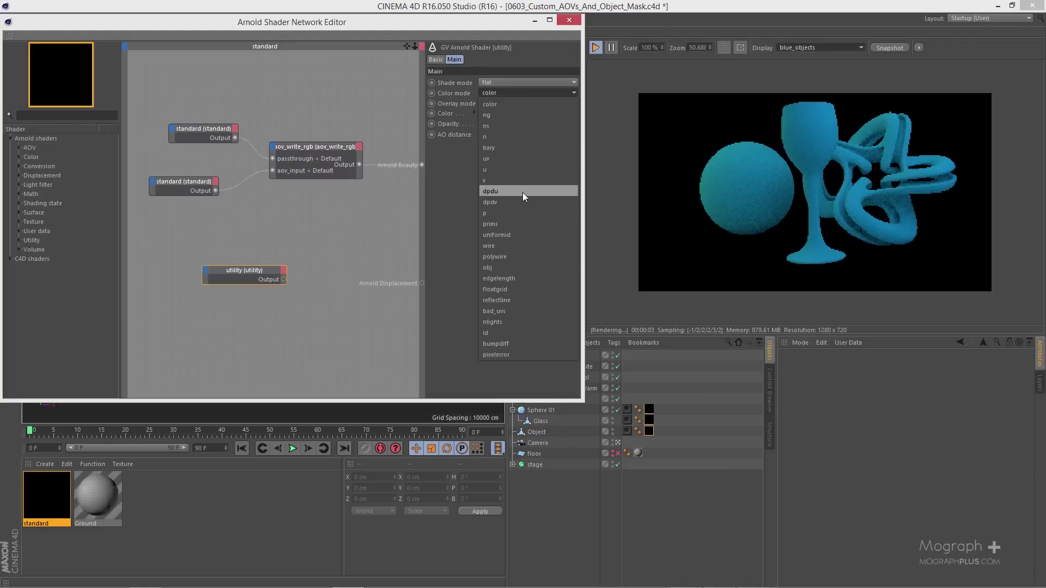
pyautogui.click(518, 264)
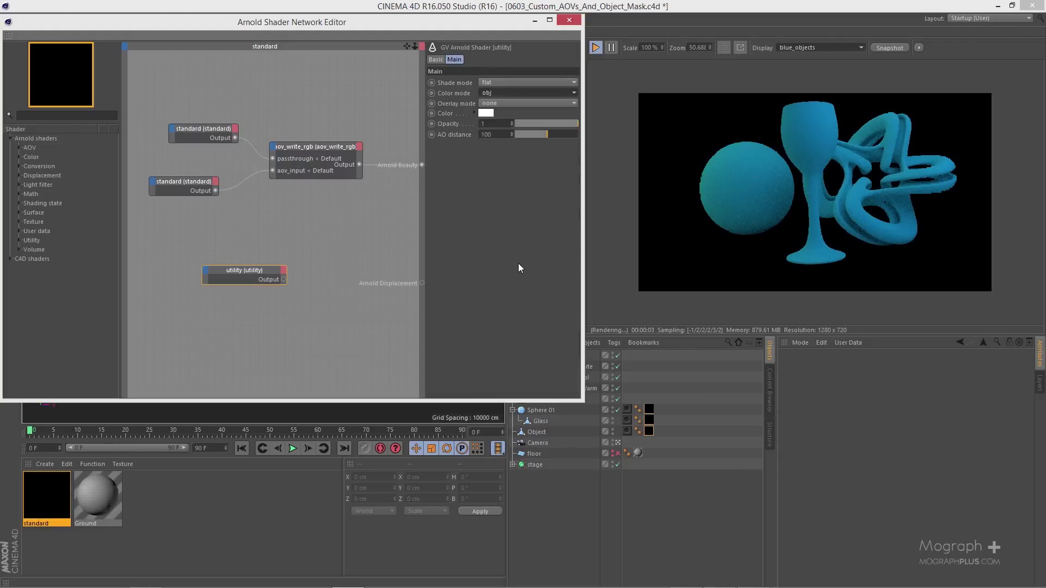
pyautogui.moveTo(237, 270); pyautogui.dragTo(215, 271)
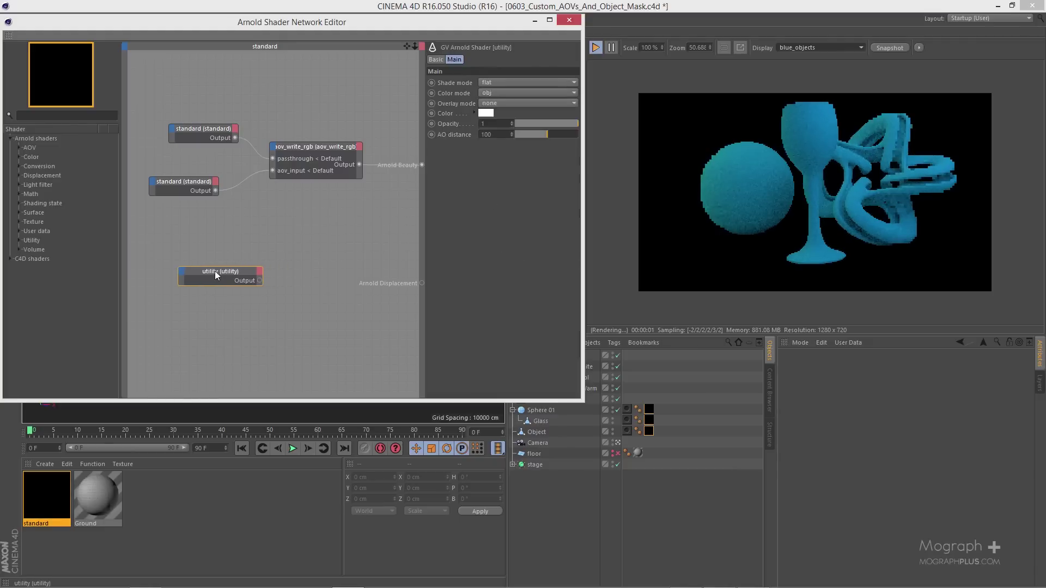
# - Add a second aov_write_rgb node beside the utility shader and set its AOV name to object_matte
pyautogui.click(18, 148)
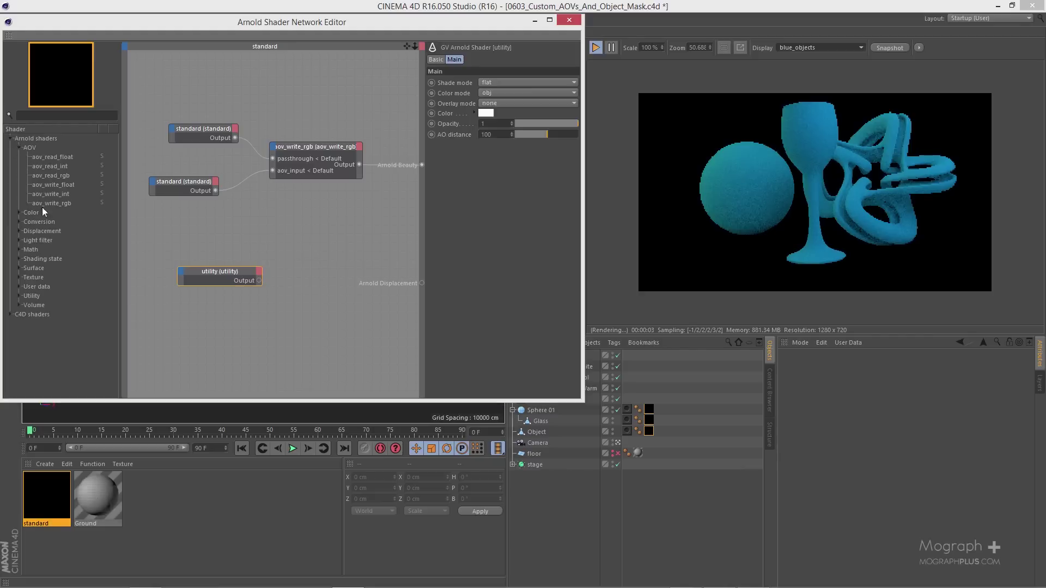
pyautogui.moveTo(60, 204); pyautogui.dragTo(288, 261)
pyautogui.moveTo(225, 270); pyautogui.dragTo(195, 271)
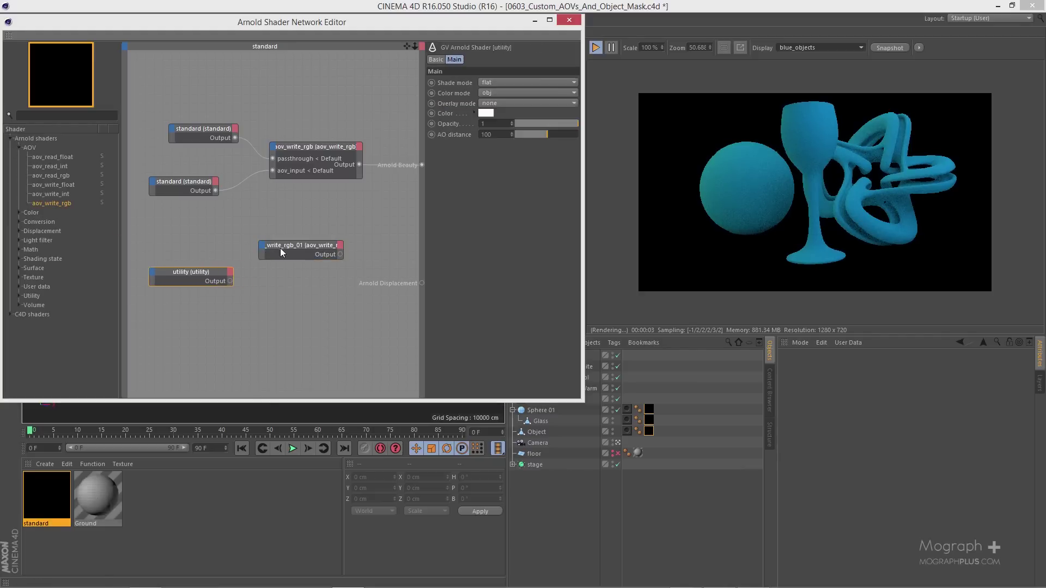
pyautogui.moveTo(285, 247); pyautogui.dragTo(295, 259)
pyautogui.click(510, 102)
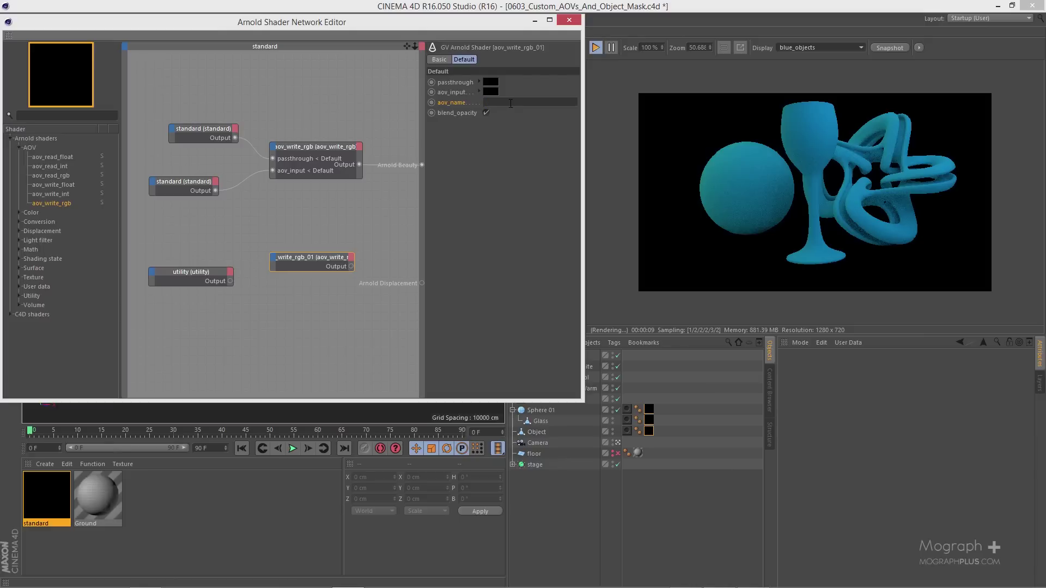
pyautogui.write('object_matte')
pyautogui.press('Return')
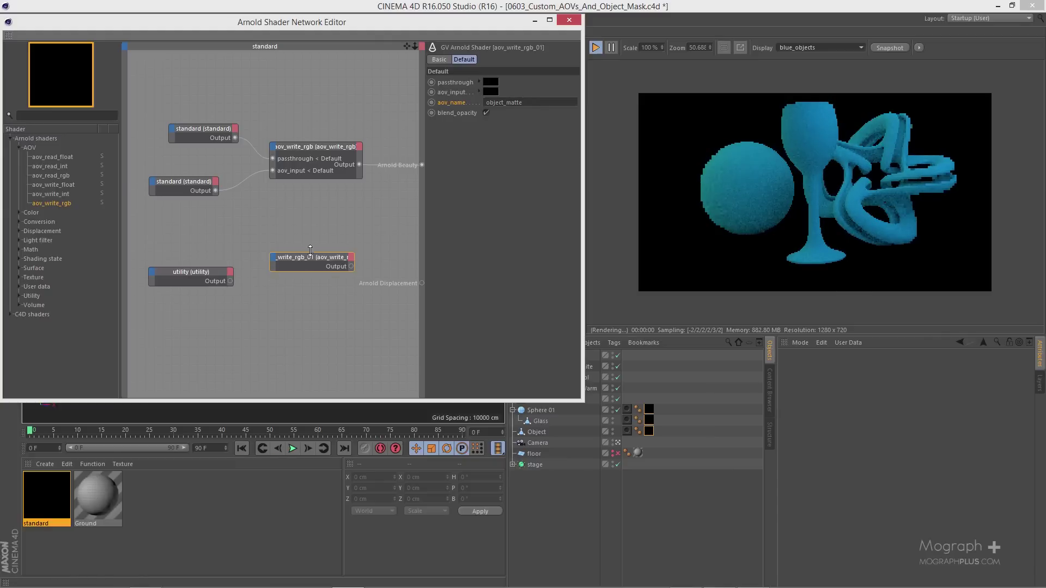
# - Move the blue_objects write node higher and widen the object_matte write node so its full title fits
pyautogui.moveTo(322, 146); pyautogui.dragTo(325, 124)
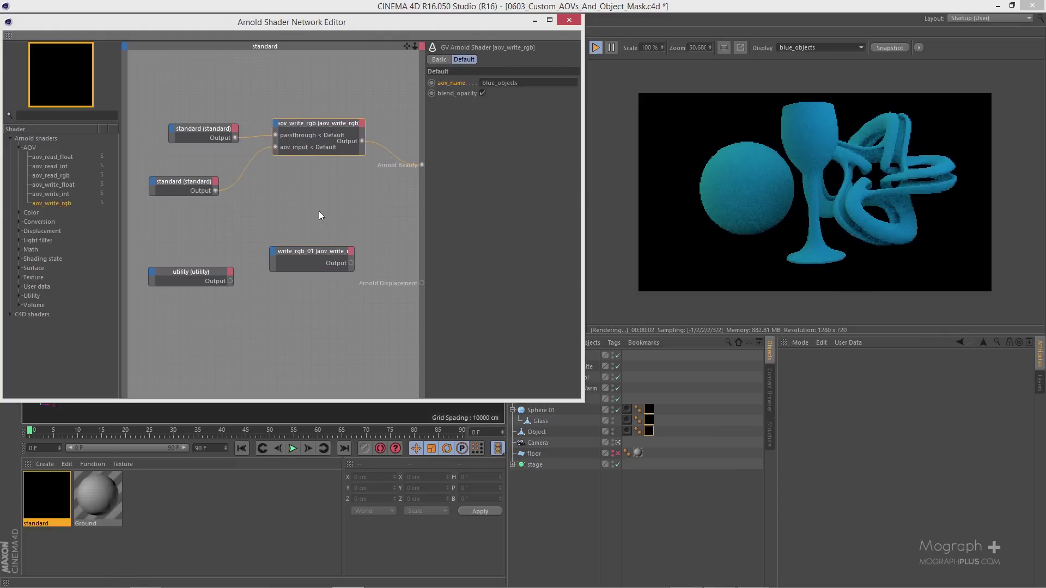
pyautogui.click(354, 251)
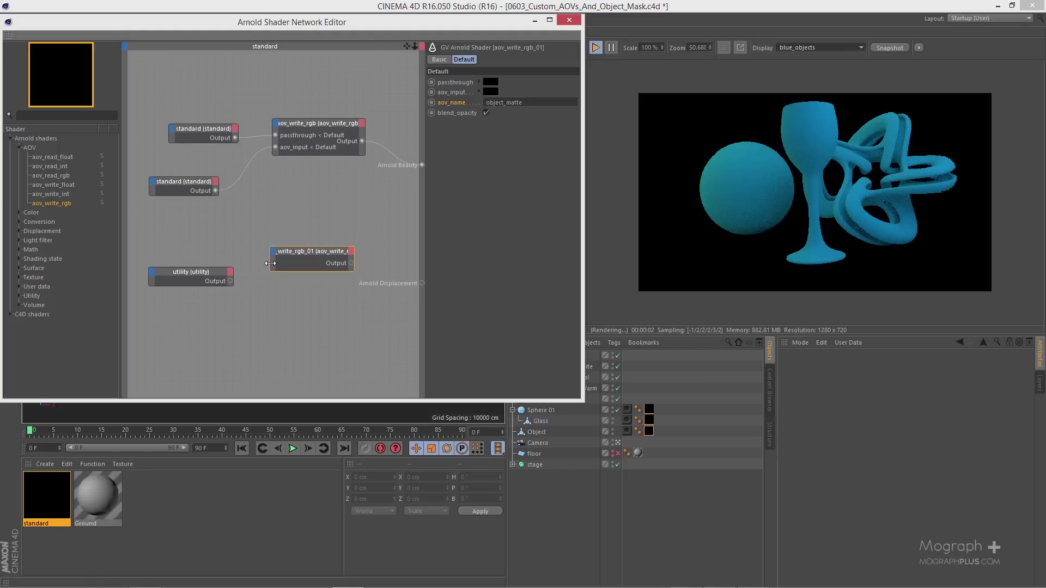
pyautogui.moveTo(270, 255); pyautogui.dragTo(237, 253)
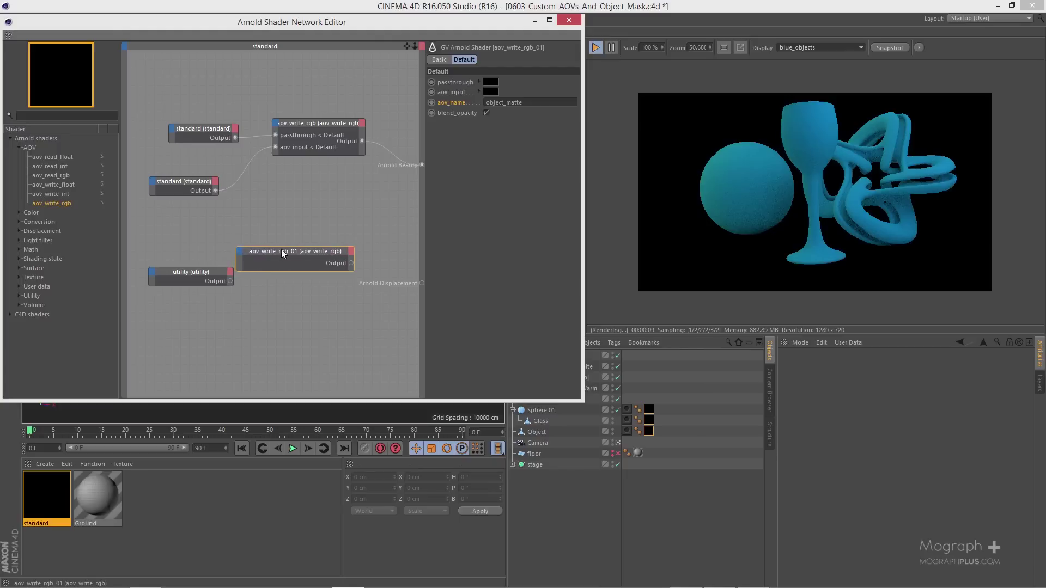
pyautogui.click(319, 143)
pyautogui.click(308, 267)
# - Add a passthrough shader to the network and move the utility and object_matte write nodes to make room below it
pyautogui.click(99, 115)
pyautogui.write('pass')
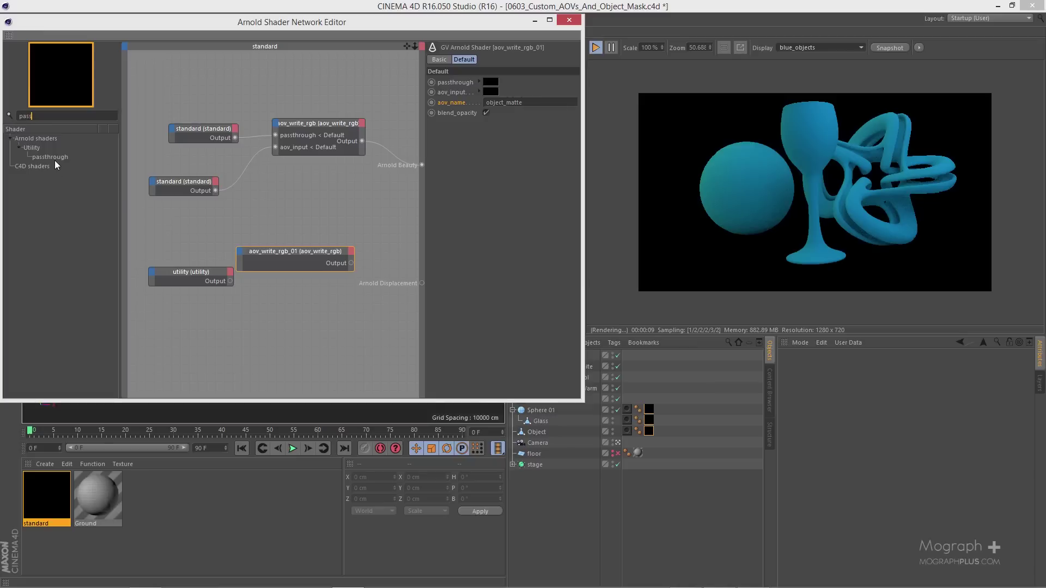
pyautogui.moveTo(53, 155); pyautogui.dragTo(361, 227)
pyautogui.moveTo(200, 270); pyautogui.dragTo(169, 276)
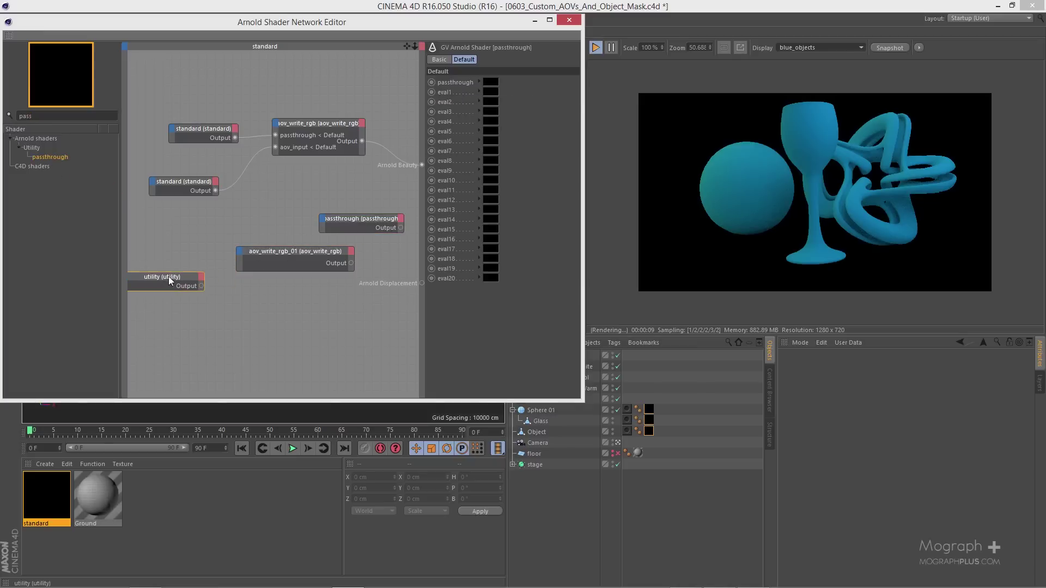
pyautogui.click(270, 259)
pyautogui.moveTo(271, 260); pyautogui.dragTo(260, 288)
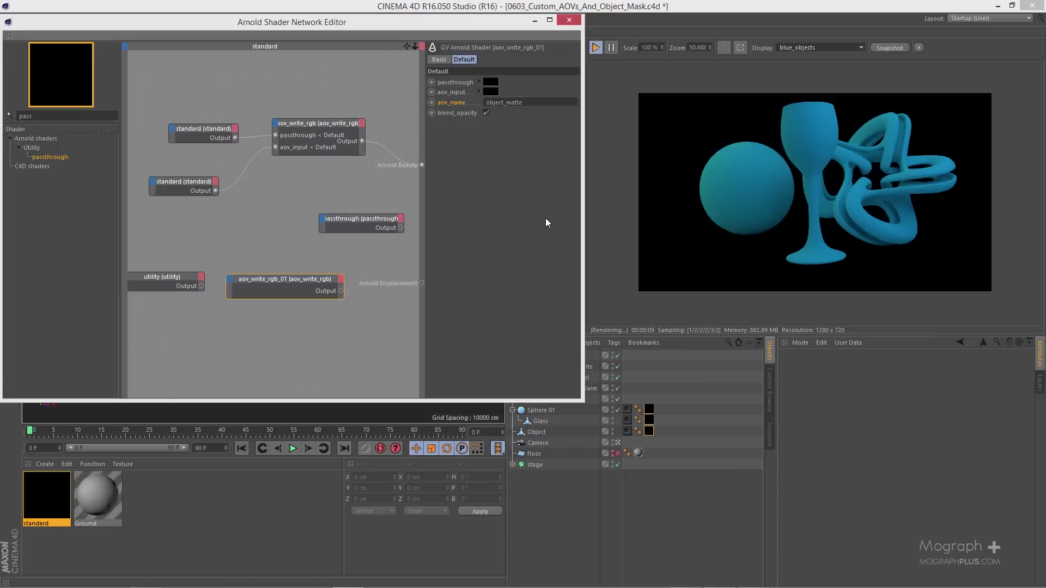
# - Connect the white standard shader to the passthrough node's passthrough input, and the passthrough node's output to Arnold Beauty
pyautogui.click(391, 223)
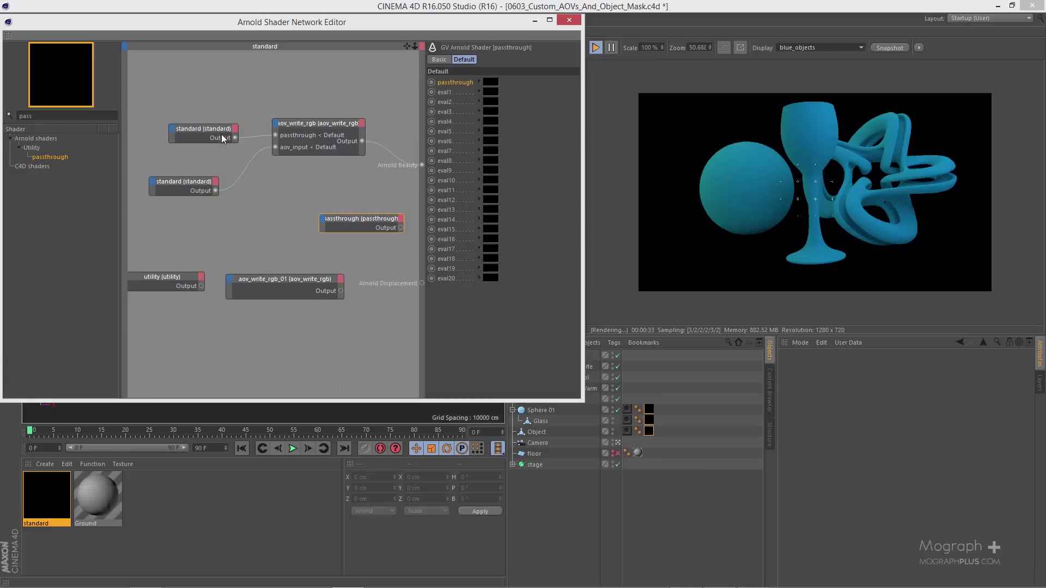
pyautogui.moveTo(221, 137); pyautogui.dragTo(205, 131)
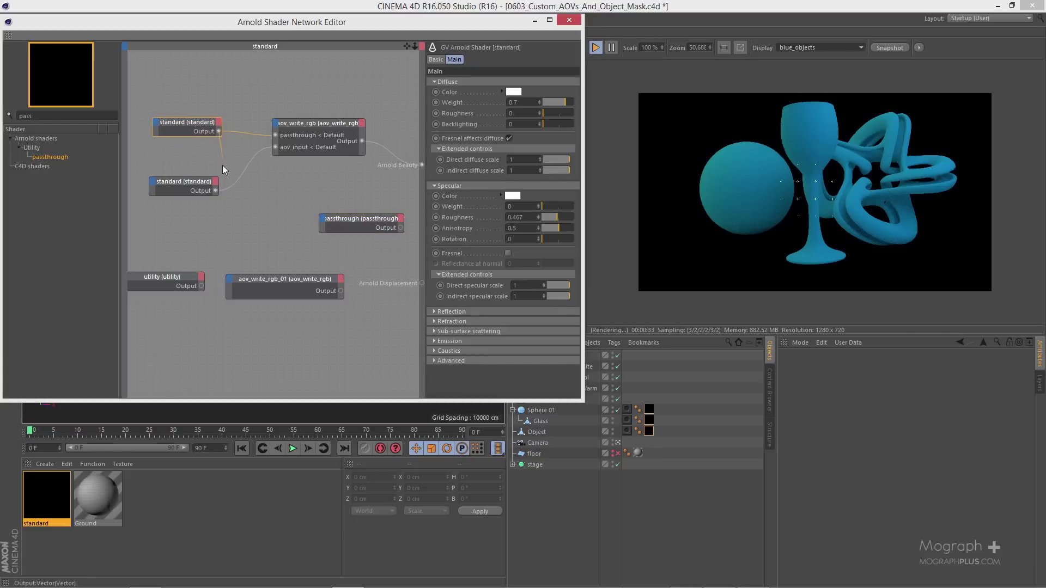
pyautogui.moveTo(236, 203); pyautogui.dragTo(322, 220)
pyautogui.moveTo(341, 225)
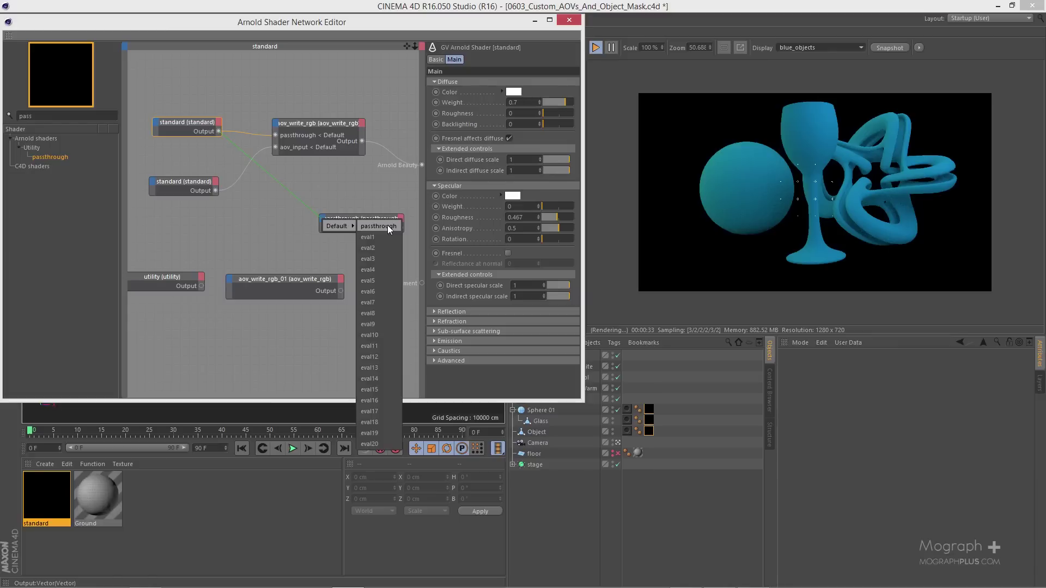
pyautogui.click(388, 225)
pyautogui.click(341, 218)
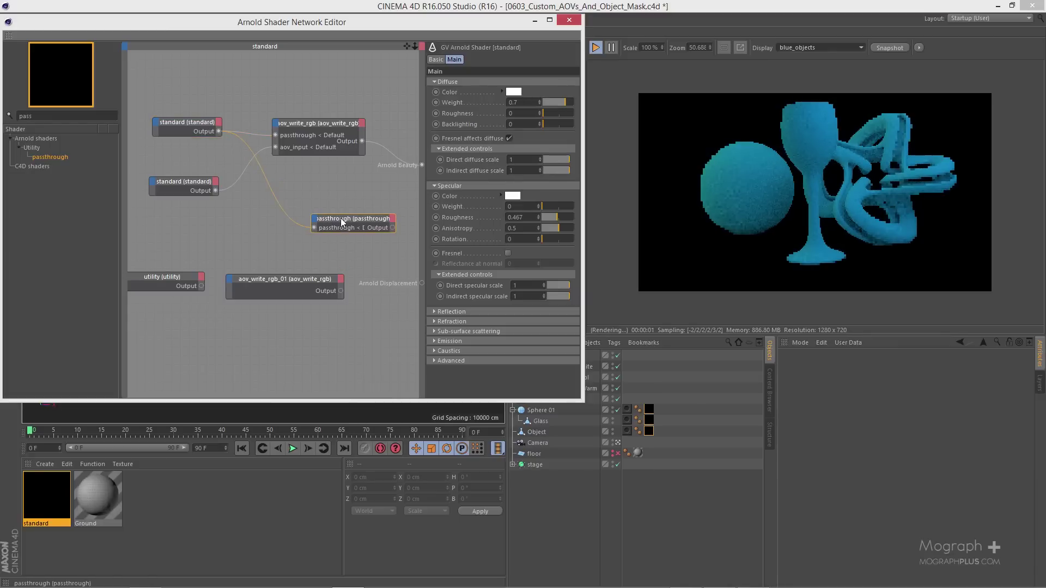
pyautogui.moveTo(341, 218); pyautogui.dragTo(332, 217)
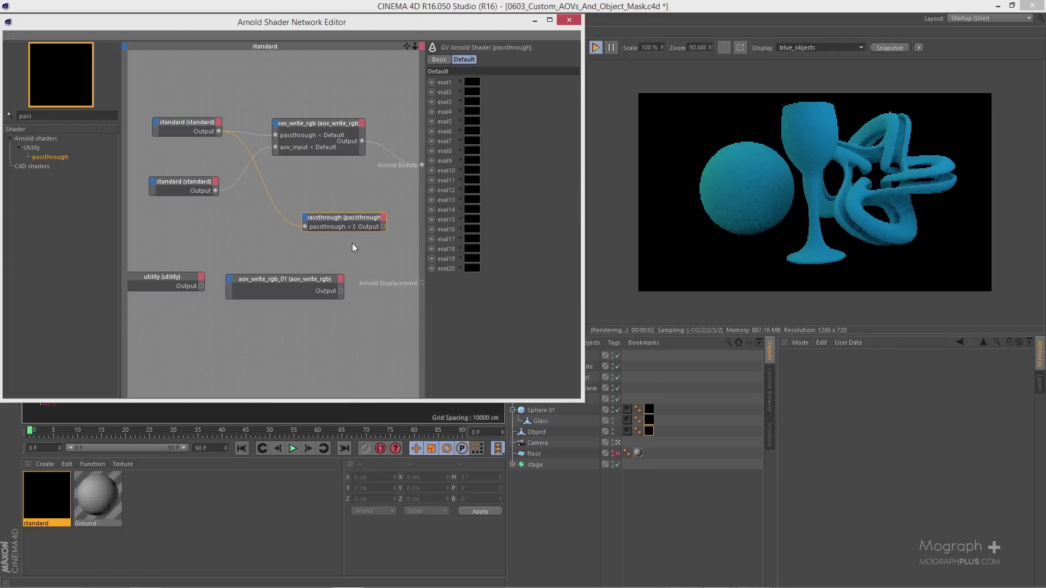
pyautogui.moveTo(383, 226); pyautogui.dragTo(421, 165)
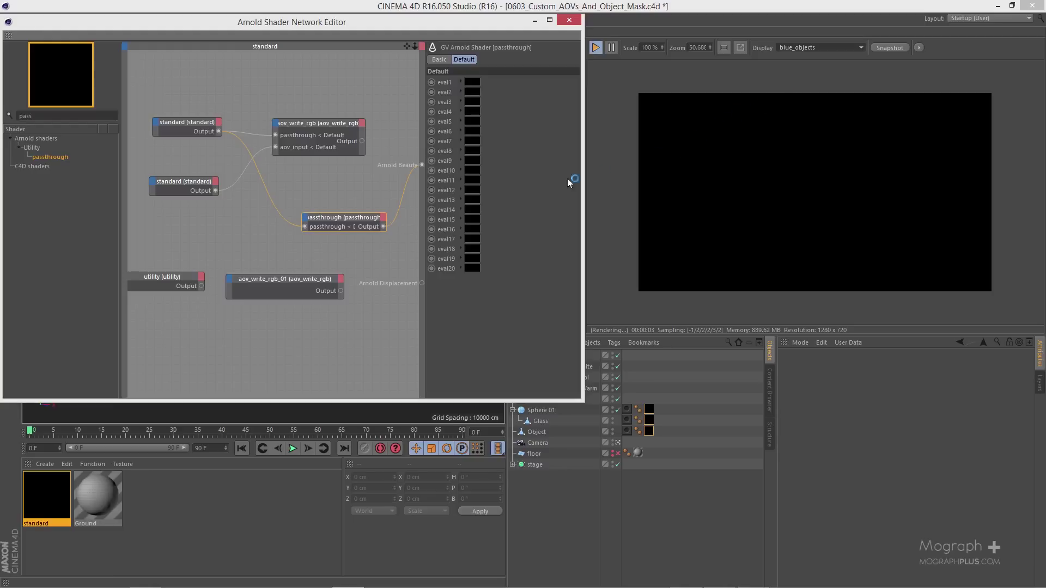
pyautogui.click(826, 46)
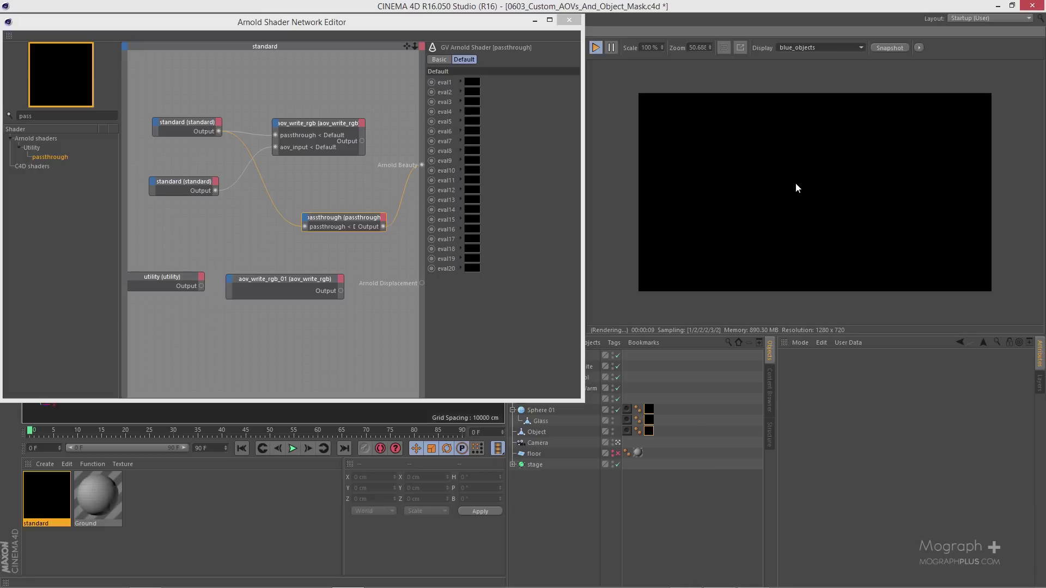
# - Connect the blue_objects write node's output to the passthrough node's eval1 input and enlarge the passthrough node to fit its ports
pyautogui.moveTo(312, 126); pyautogui.dragTo(316, 126)
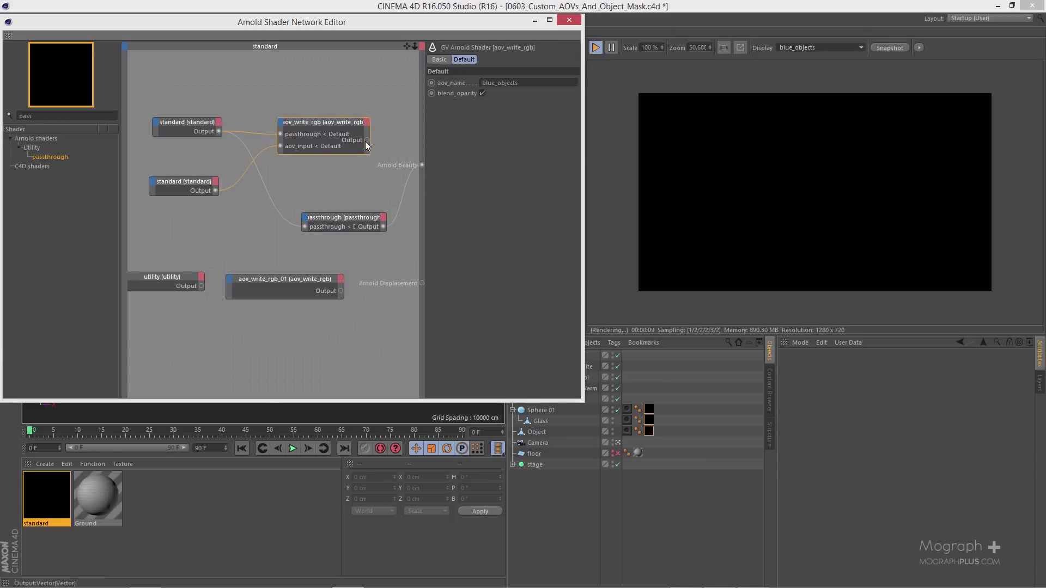
pyautogui.moveTo(330, 219)
pyautogui.mouseDown()
pyautogui.moveTo(308, 225)
pyautogui.moveTo(324, 225)
pyautogui.mouseUp()
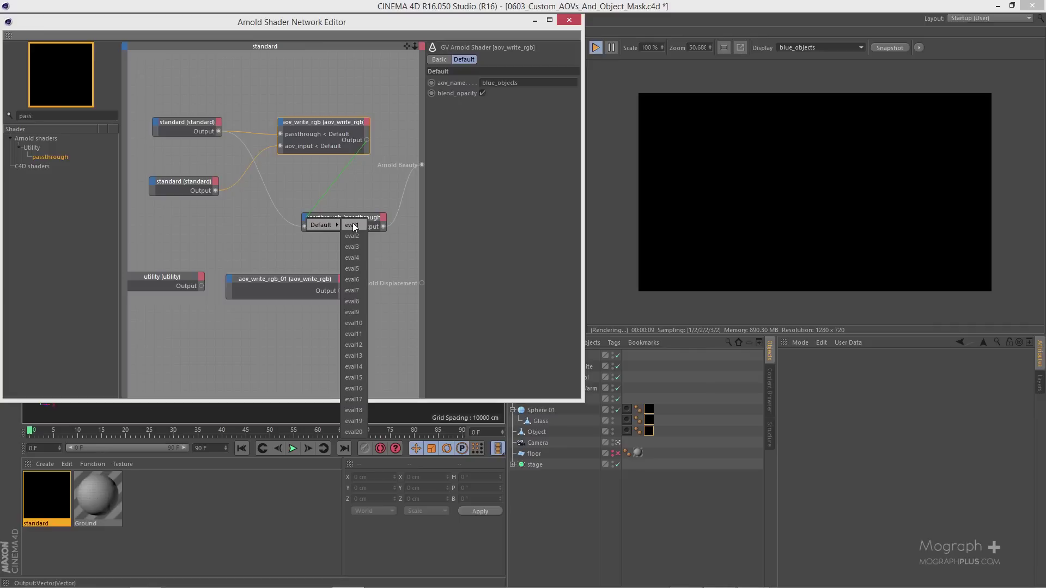
pyautogui.click(352, 225)
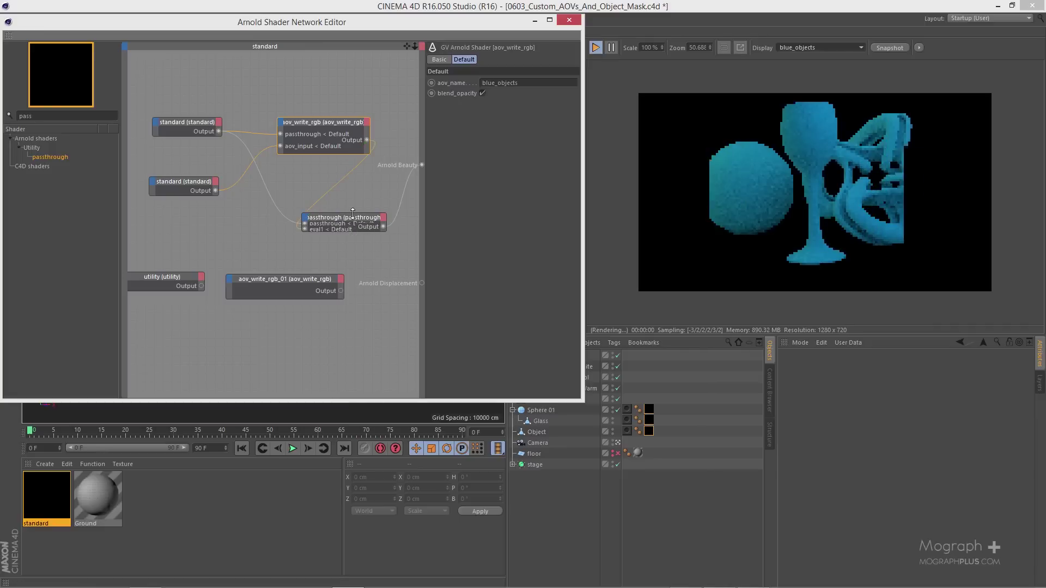
pyautogui.click(357, 203)
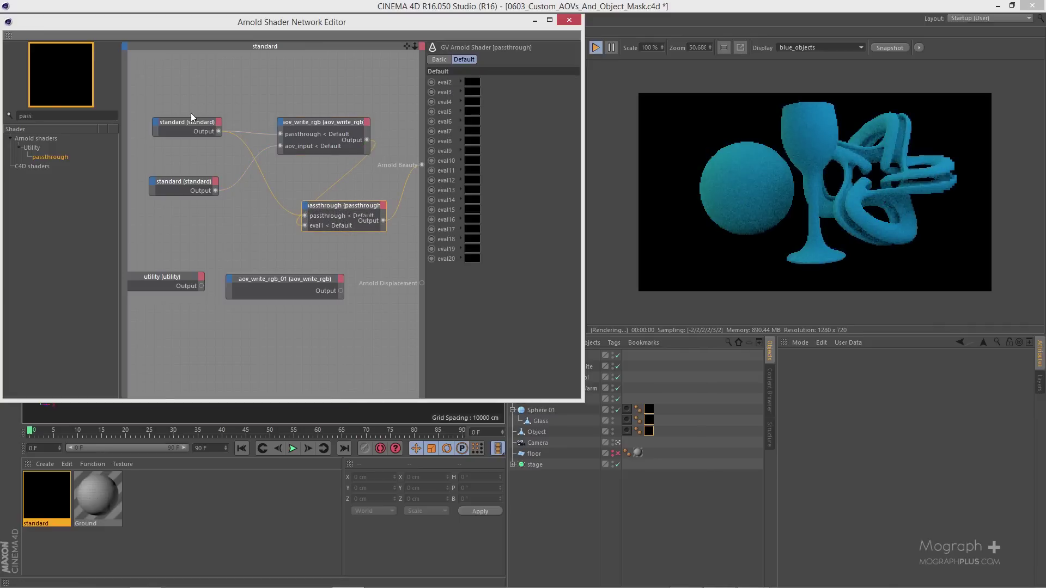
# - Rearrange both standard shaders, the blue_objects write node and the passthrough node to spread out the network
pyautogui.moveTo(190, 104); pyautogui.dragTo(171, 220)
pyautogui.moveTo(184, 182); pyautogui.dragTo(168, 110)
pyautogui.click(168, 130)
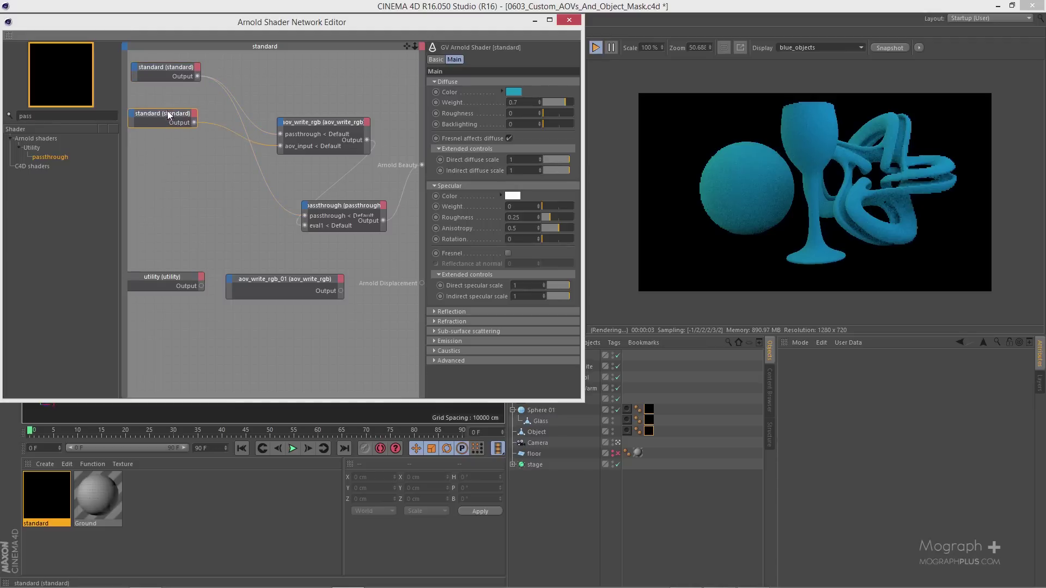
pyautogui.moveTo(302, 119); pyautogui.dragTo(245, 122)
pyautogui.moveTo(325, 200); pyautogui.dragTo(340, 203)
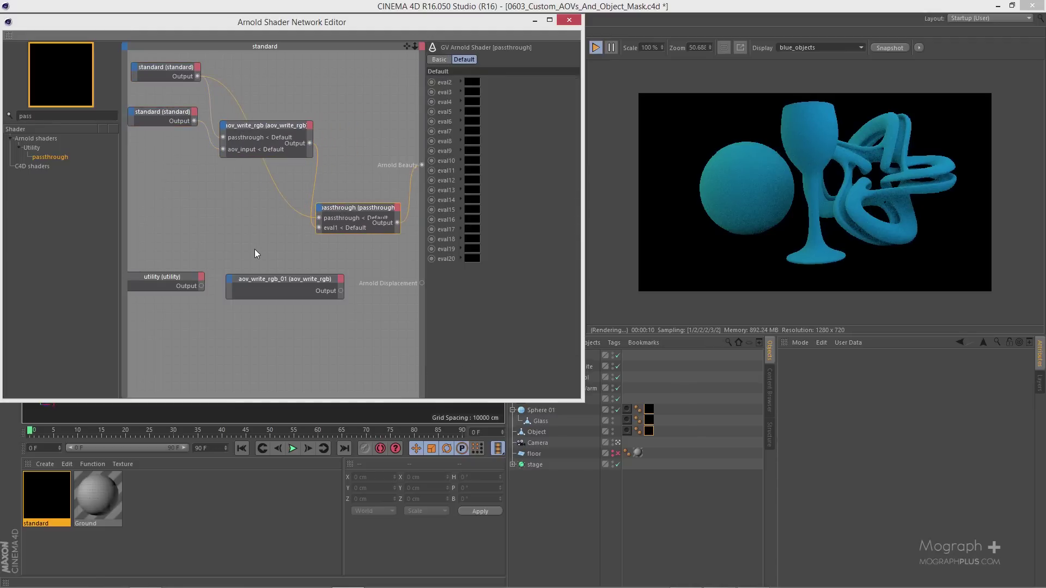
# - Set the utility shader's color mode to id
pyautogui.moveTo(255, 274); pyautogui.dragTo(256, 274)
pyautogui.moveTo(199, 254); pyautogui.dragTo(118, 306)
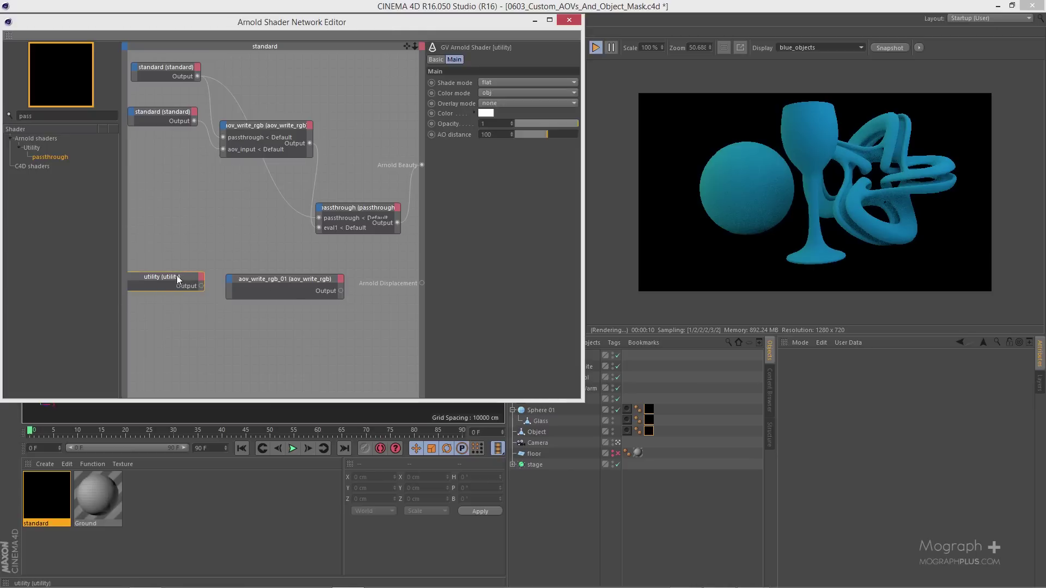
pyautogui.click(538, 95)
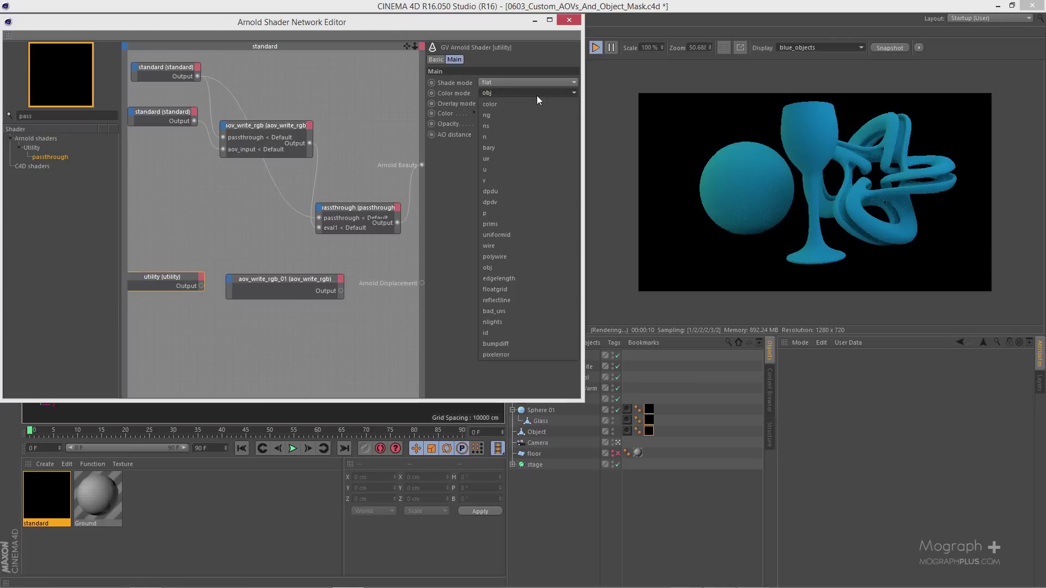
pyautogui.click(513, 332)
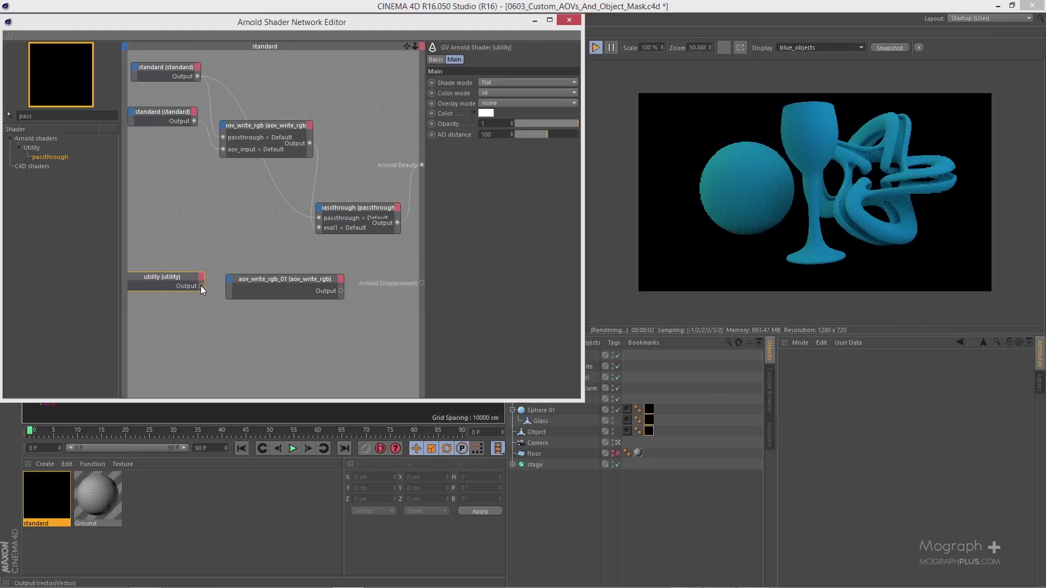
# - Connect the utility shader's output to the aov_input of the object_matte write node
pyautogui.moveTo(227, 279); pyautogui.dragTo(230, 282)
pyautogui.moveTo(252, 284)
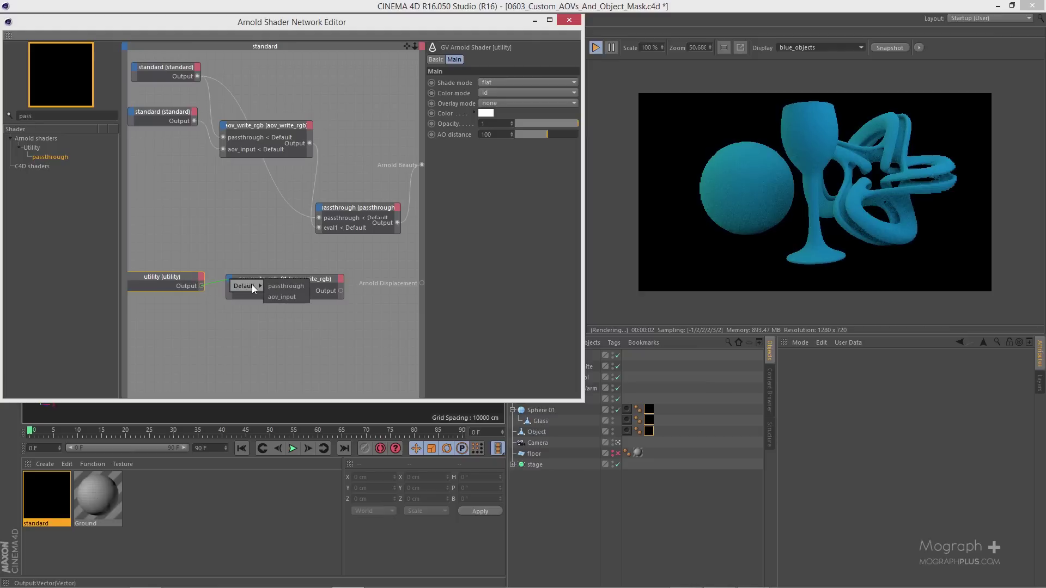
pyautogui.click(282, 296)
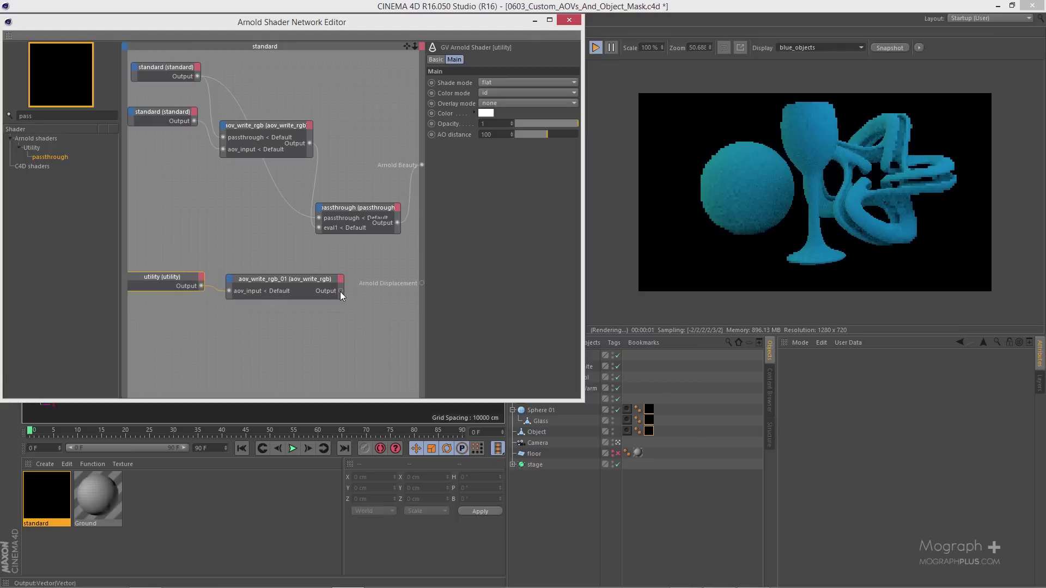
# - Connect the object_matte write node's output to the passthrough node's eval2 input and enlarge the passthrough node to fit its ports
pyautogui.moveTo(341, 292); pyautogui.dragTo(321, 212)
pyautogui.moveTo(325, 214)
pyautogui.click(365, 214)
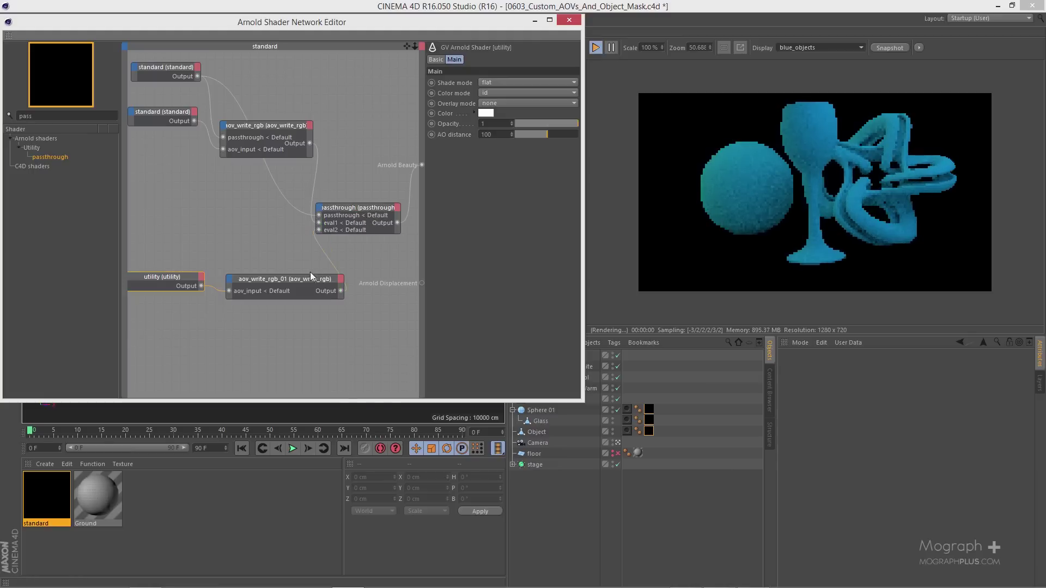
pyautogui.click(329, 227)
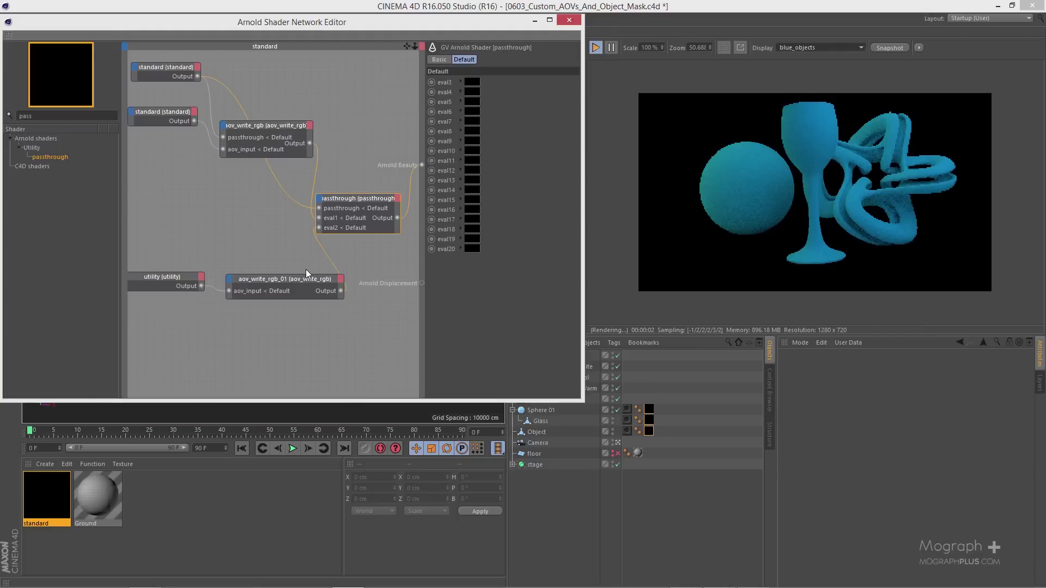
# - Add a custom RGBA AOV named object_matte to the display driver's active AOVs in the Arnold render settings
pyautogui.click(271, 280)
pyautogui.moveTo(330, 28); pyautogui.dragTo(330, 89)
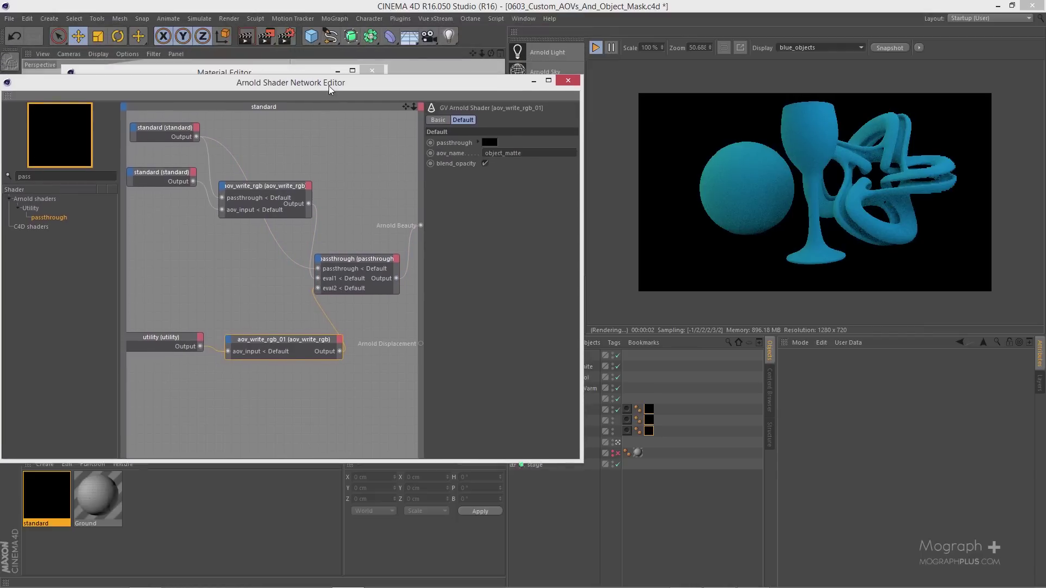
pyautogui.click(286, 36)
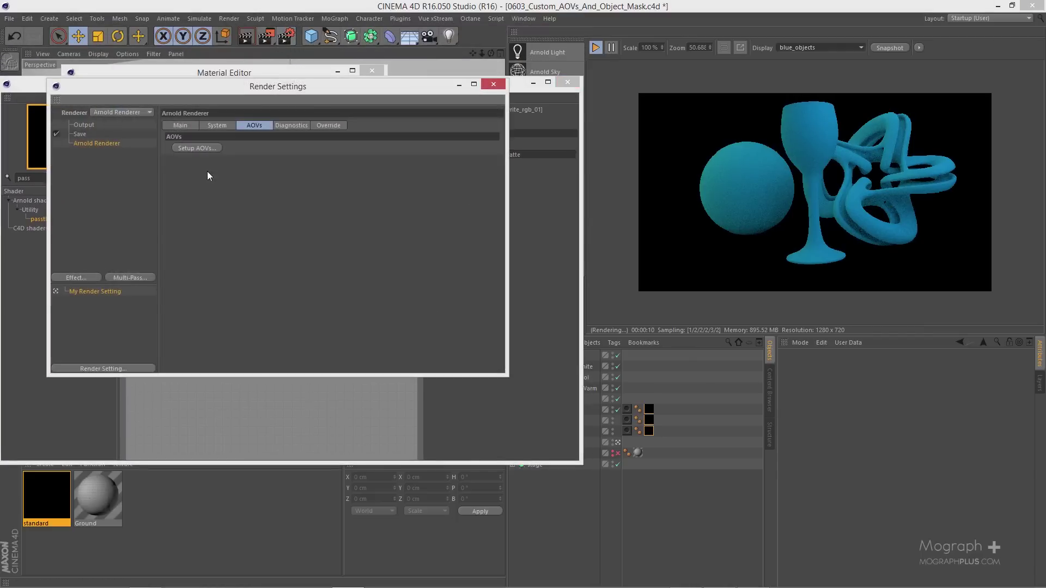
pyautogui.click(188, 148)
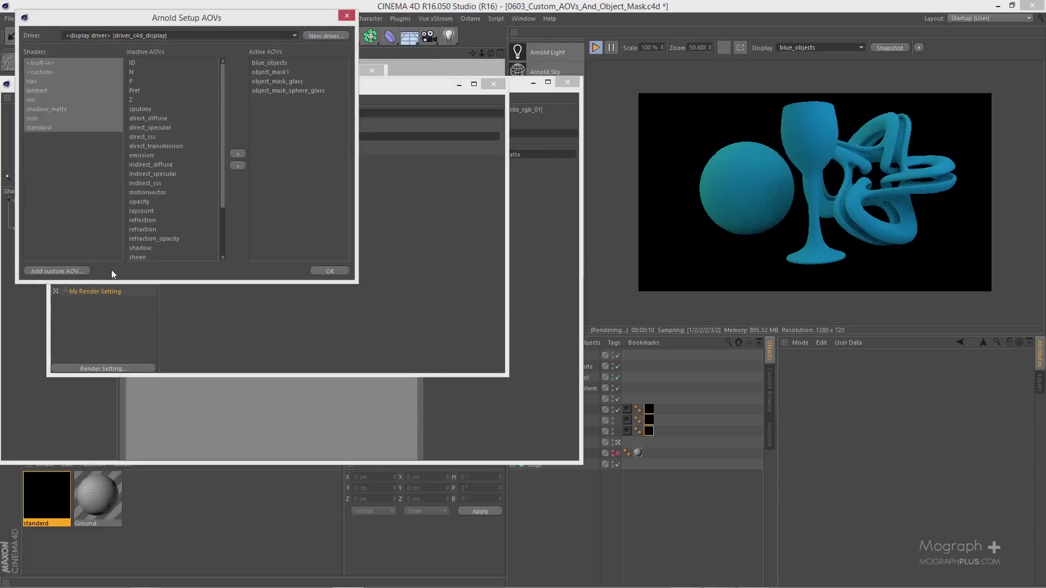
pyautogui.click(65, 271)
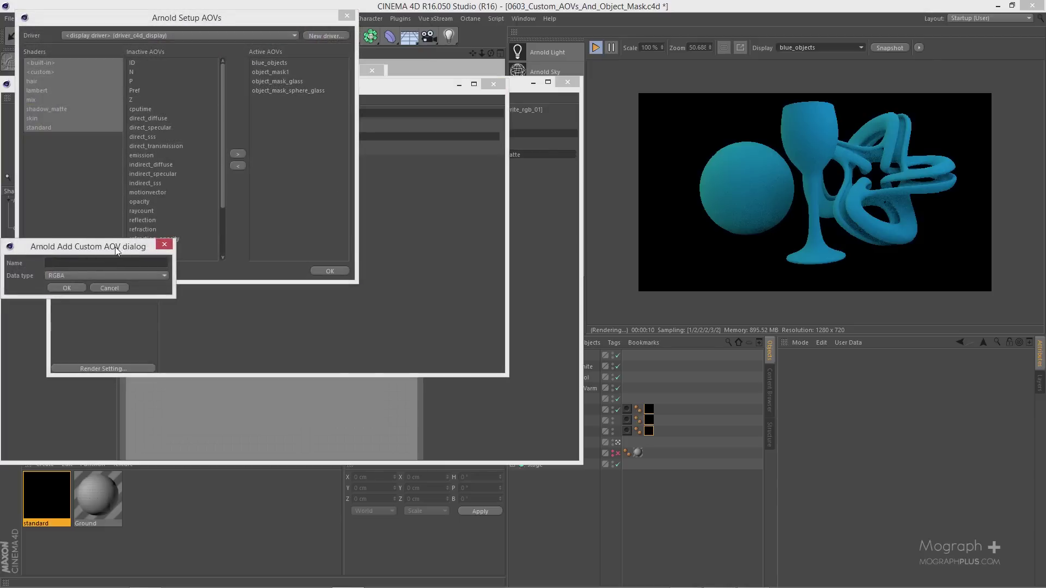
pyautogui.write('object_matte')
pyautogui.moveTo(103, 251); pyautogui.dragTo(166, 227)
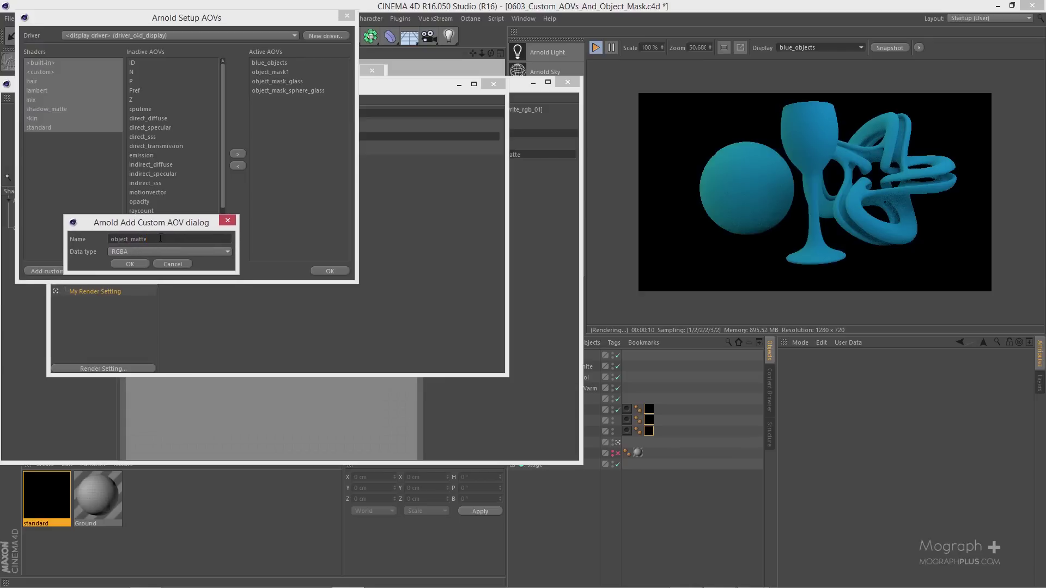
pyautogui.click(132, 265)
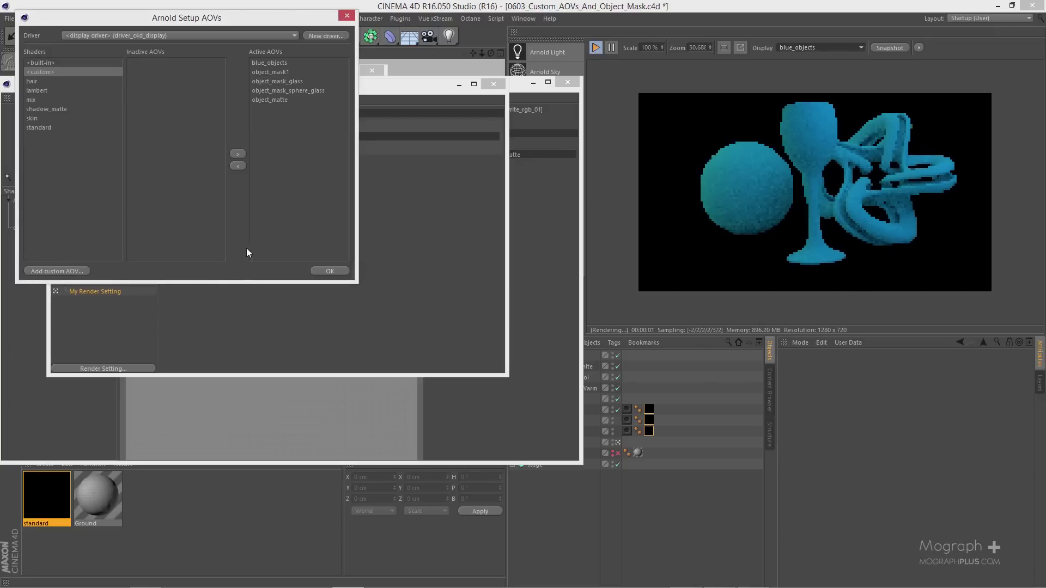
pyautogui.click(281, 72)
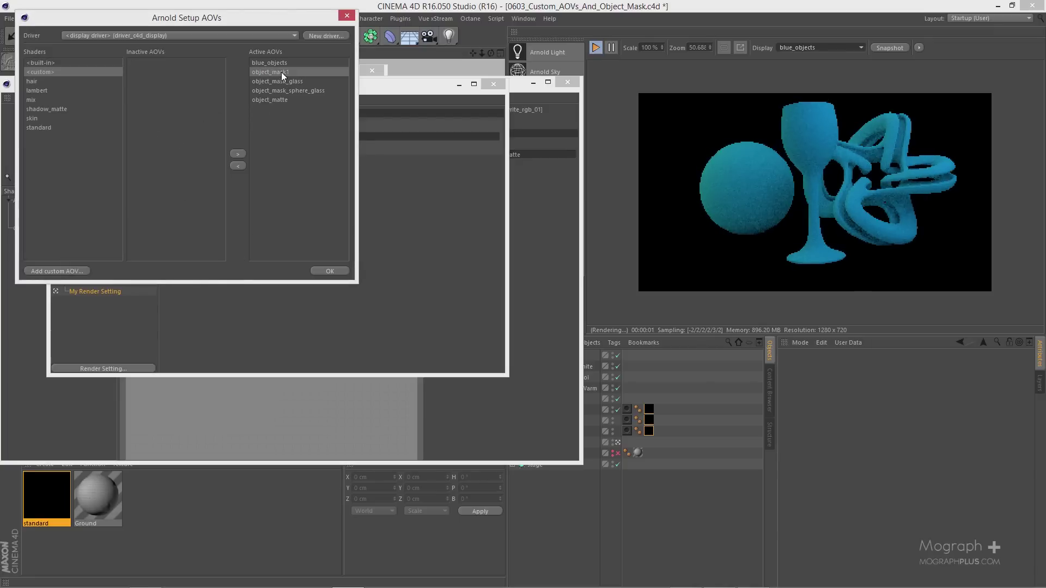
pyautogui.click(329, 271)
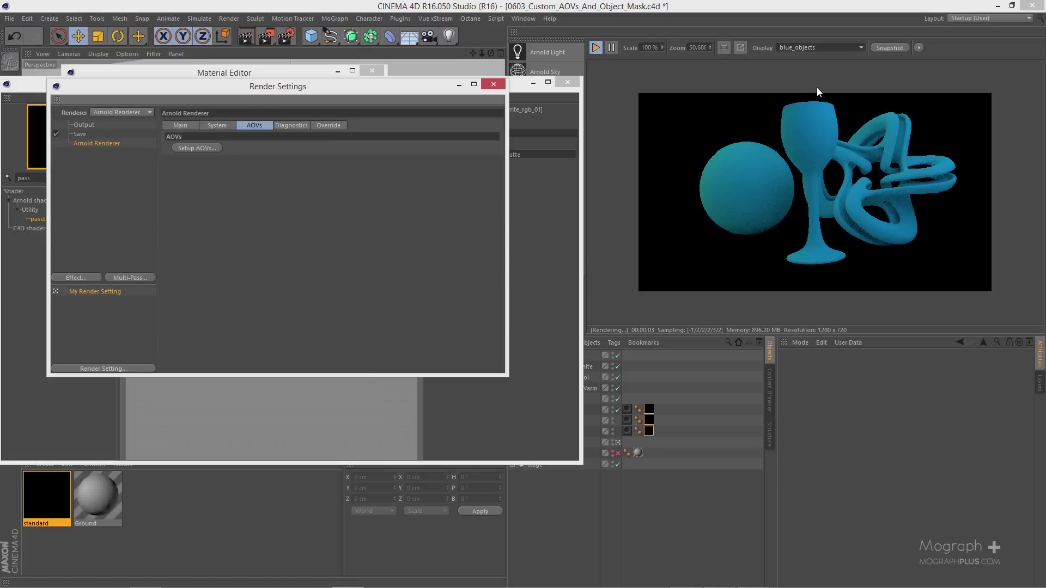
# - Restart the interactive render, display the object_matte AOV in it and close the render settings
pyautogui.click(594, 49)
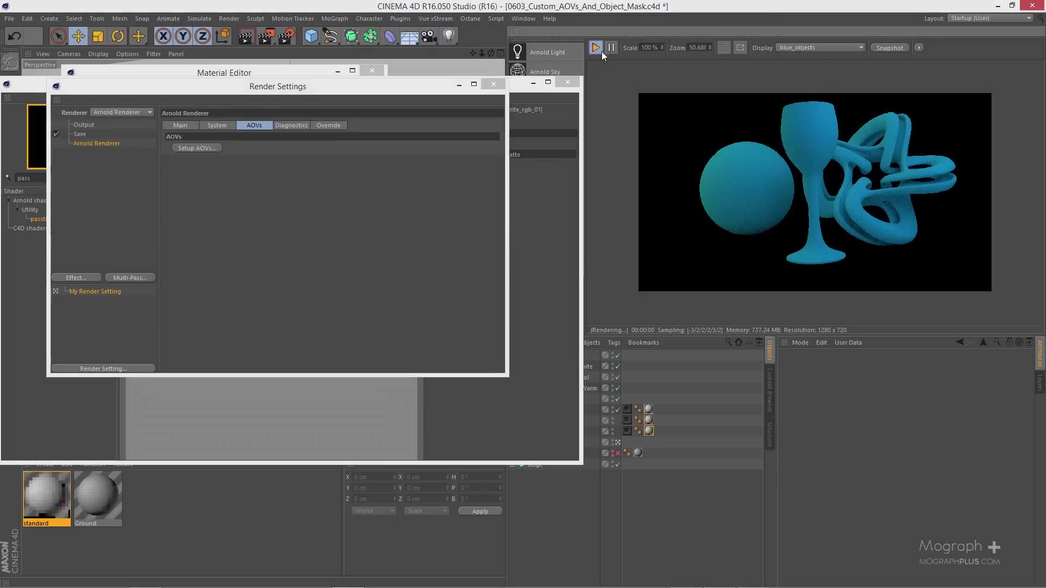
pyautogui.click(816, 47)
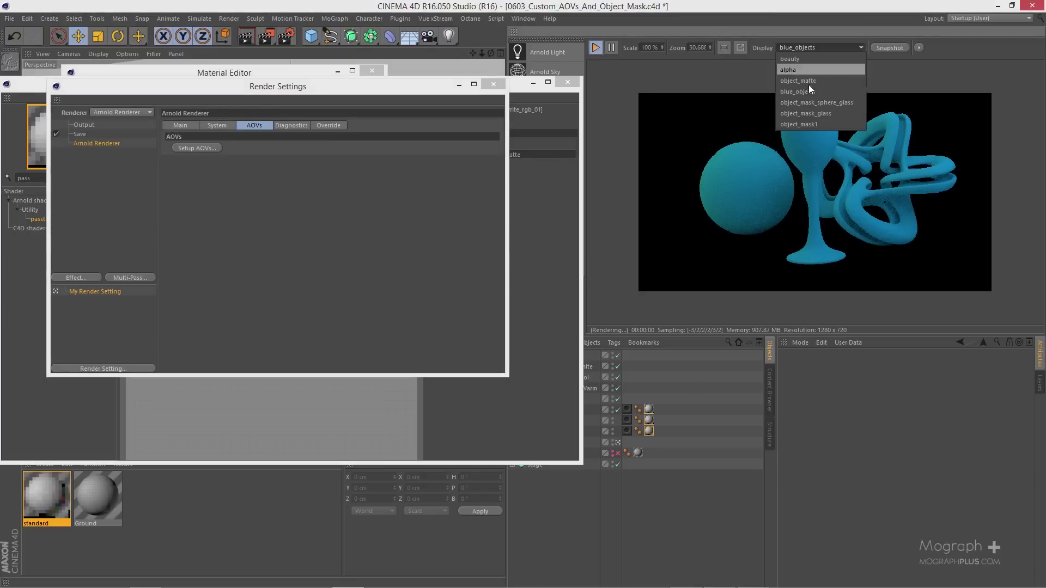
pyautogui.click(837, 83)
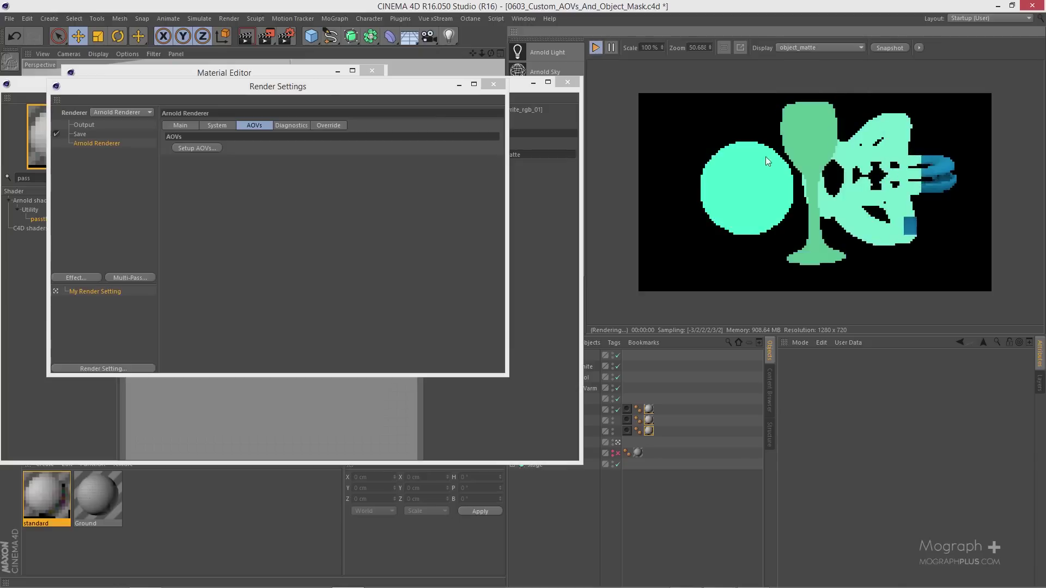
pyautogui.click(494, 84)
# - Review the shade mode and color mode settings of the utility node in the shader network
pyautogui.click(163, 344)
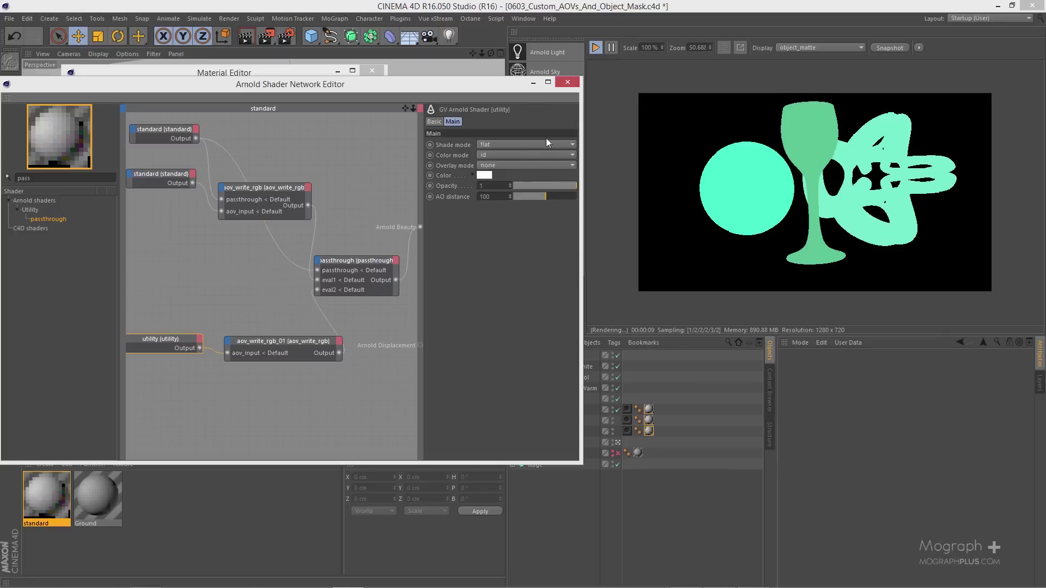
pyautogui.moveTo(486, 77); pyautogui.dragTo(496, 50)
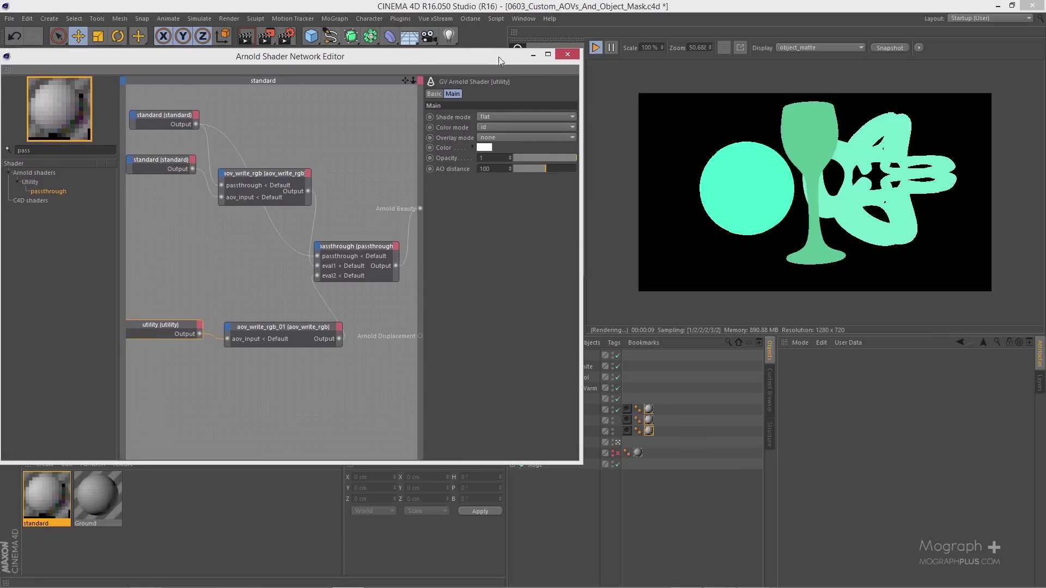
pyautogui.rightClick(584, 249)
pyautogui.moveTo(583, 250)
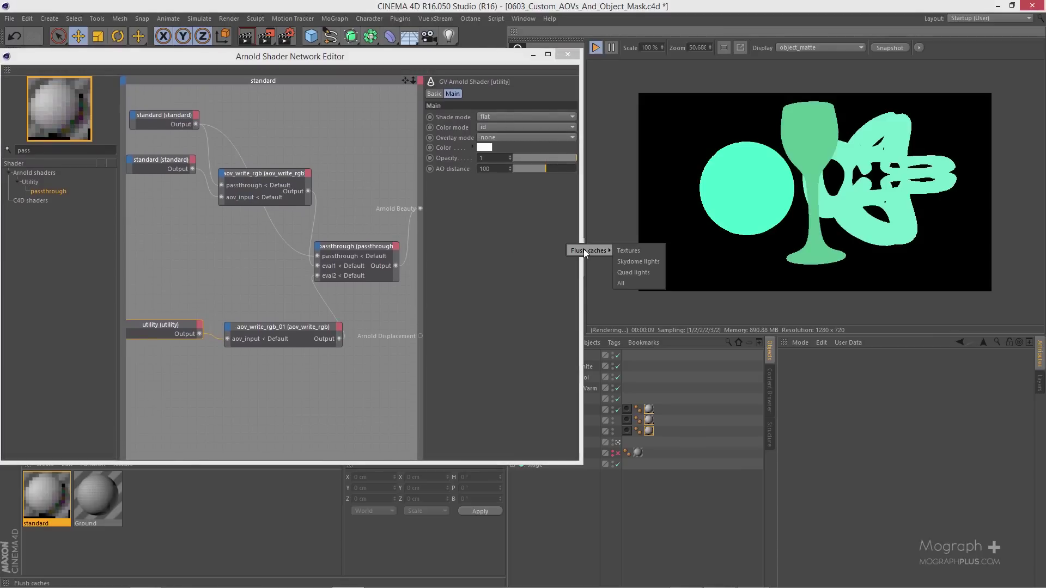
pyautogui.click(518, 263)
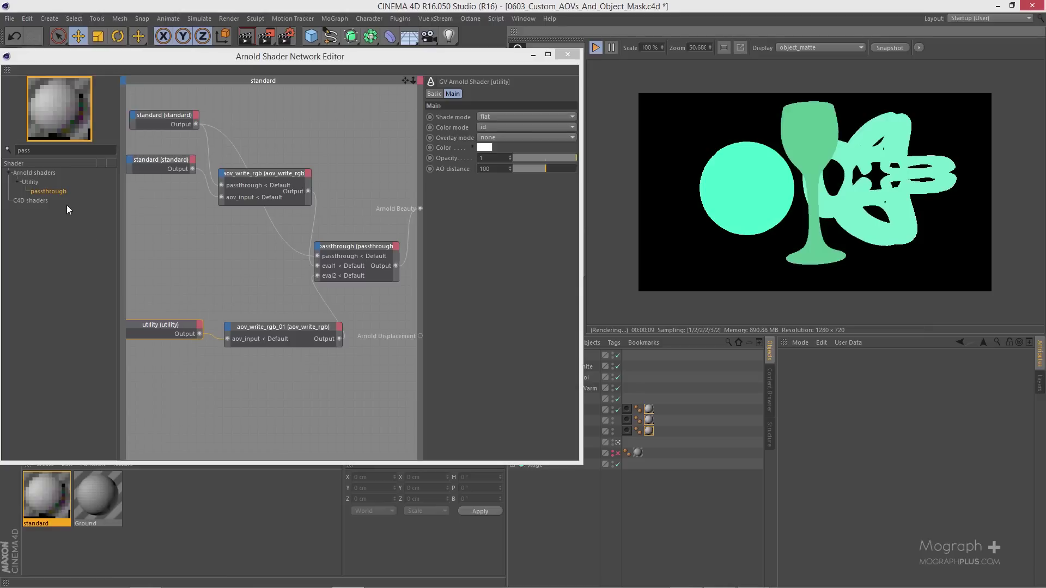
# - Clear the shader search filter and close both the shader network editor and the material editor
pyautogui.click(49, 161)
pyautogui.press('BackSpace')
pyautogui.press('BackSpace')
pyautogui.press('BackSpace')
pyautogui.press('BackSpace')
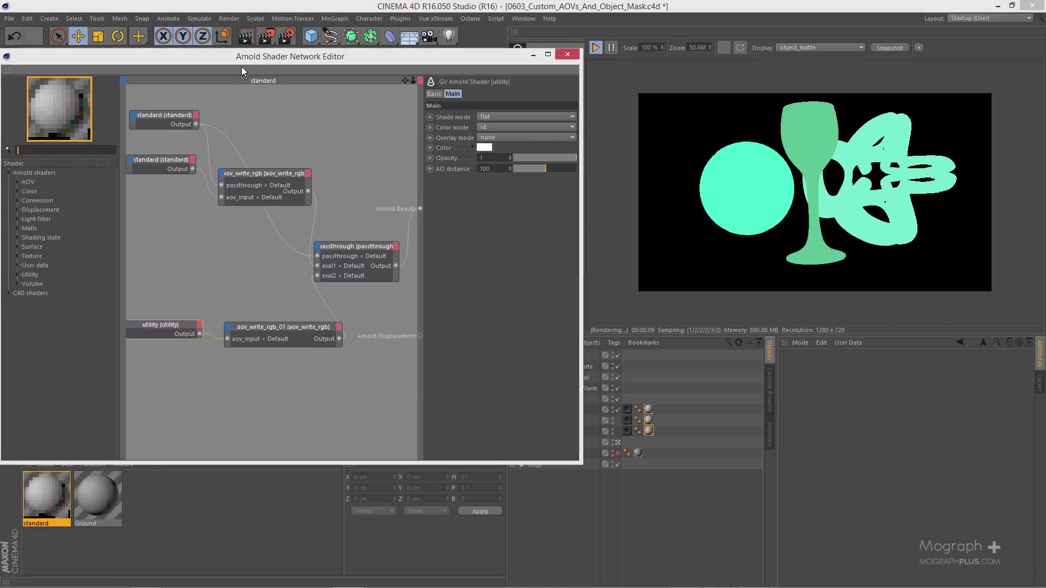
pyautogui.moveTo(246, 59); pyautogui.dragTo(252, 41)
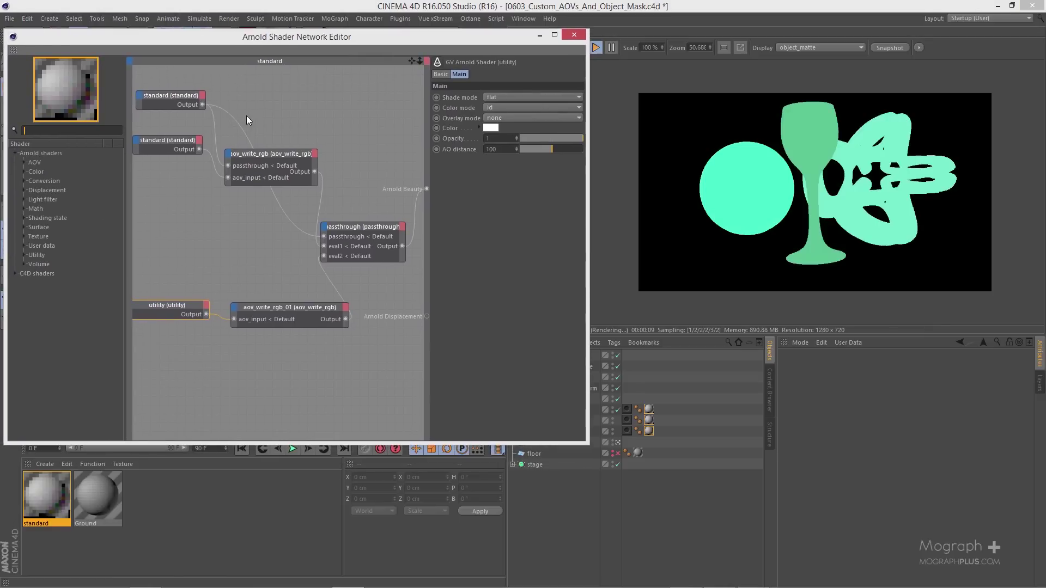
pyautogui.click(574, 34)
pyautogui.click(376, 37)
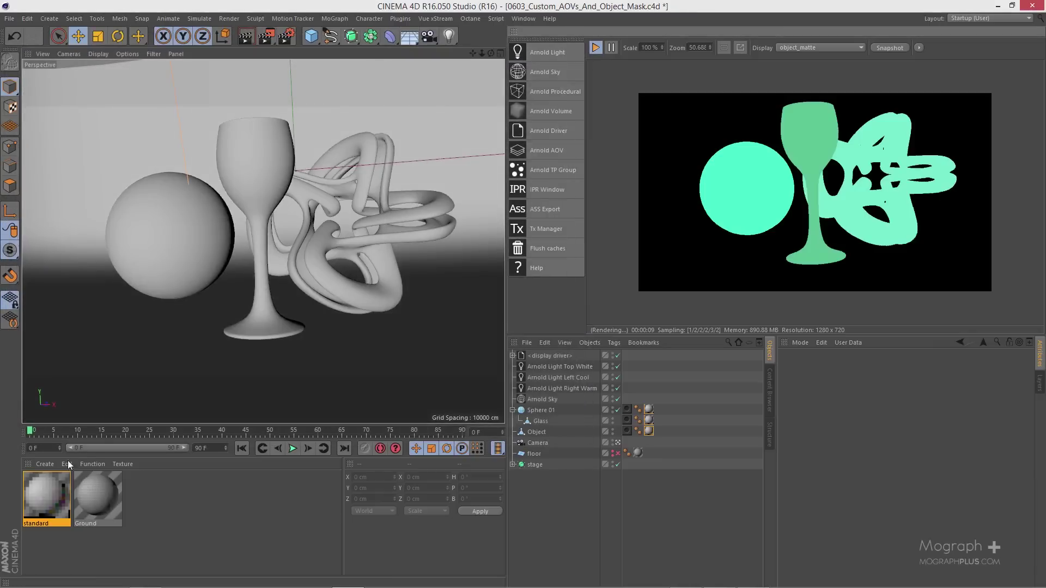
# - Create a new Arnold ambient_occlusion surface material
pyautogui.click(42, 468)
pyautogui.moveTo(77, 507)
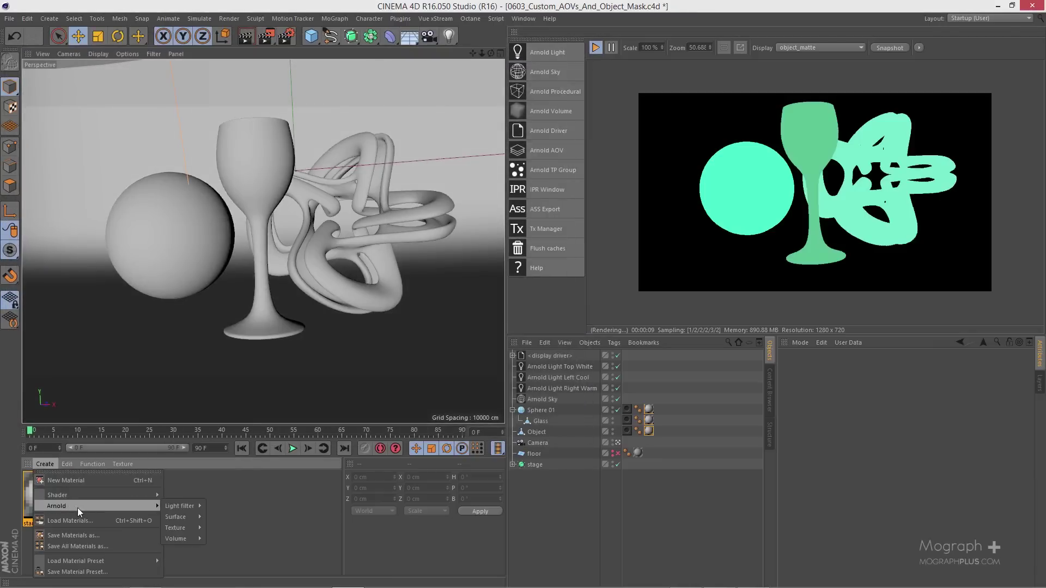
pyautogui.moveTo(195, 518)
pyautogui.click(247, 455)
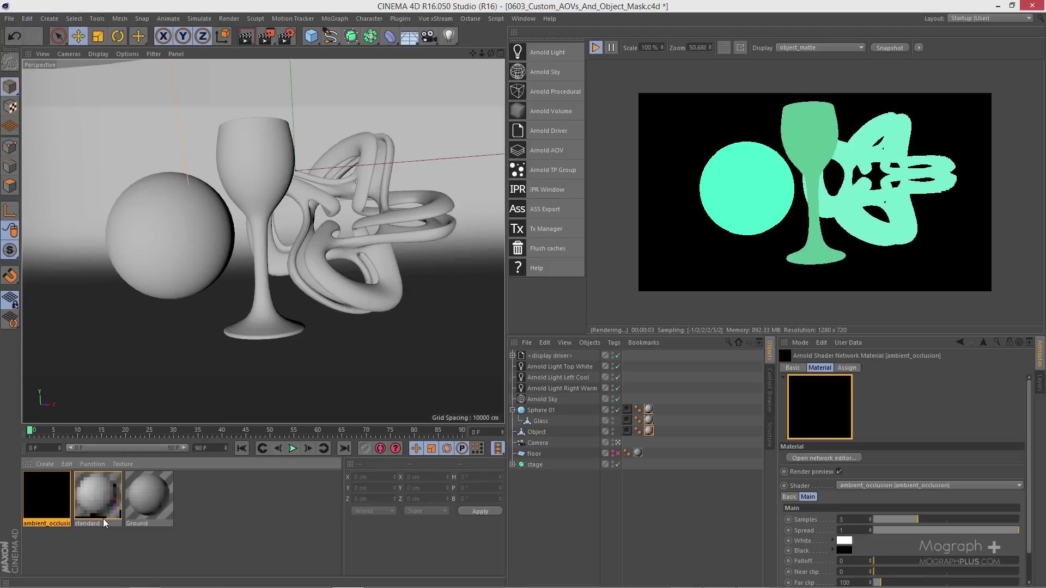
pyautogui.click(164, 326)
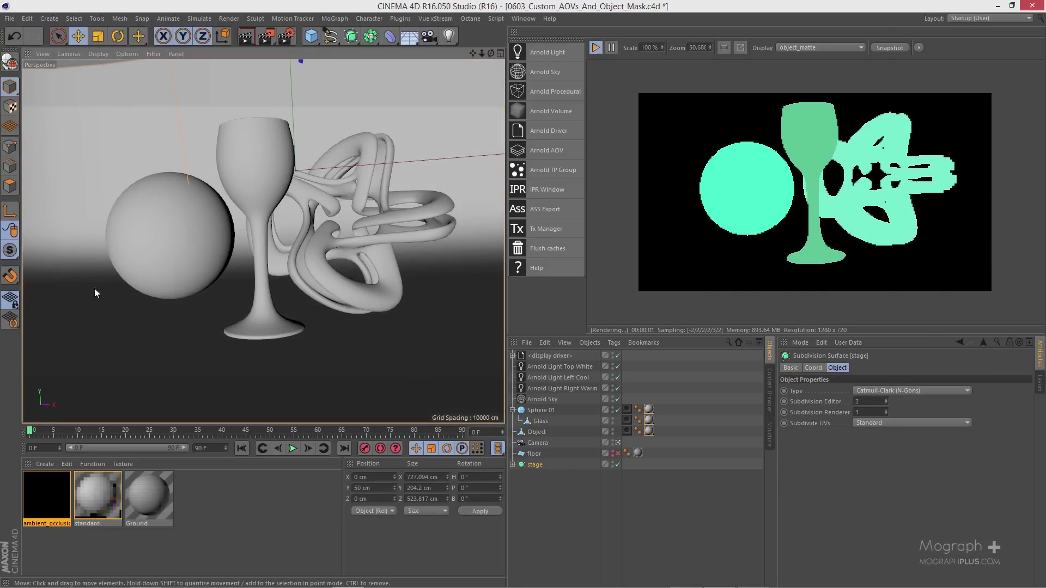
pyautogui.click(513, 465)
pyautogui.click(535, 474)
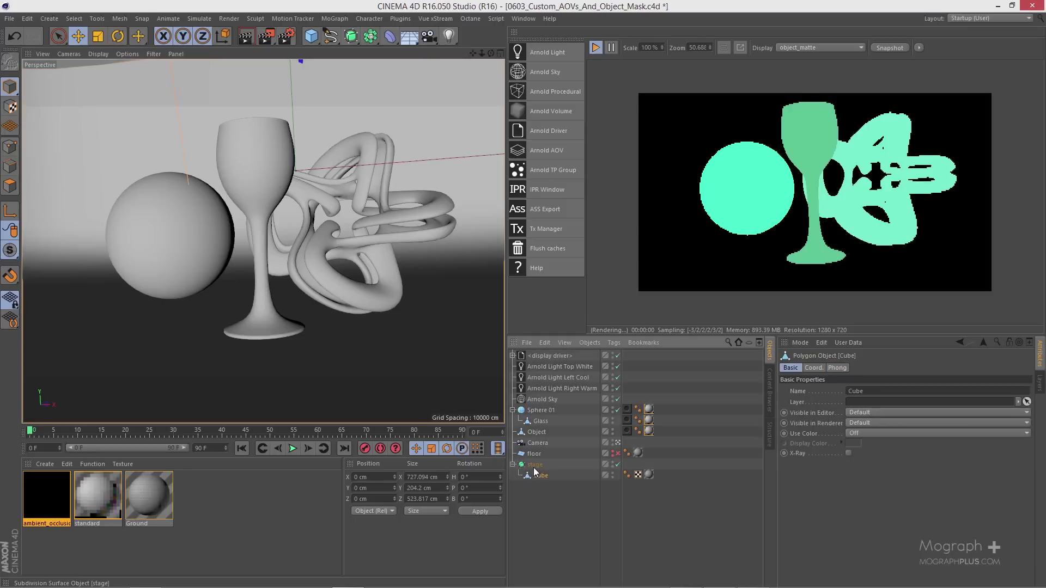
pyautogui.click(521, 466)
pyautogui.click(513, 465)
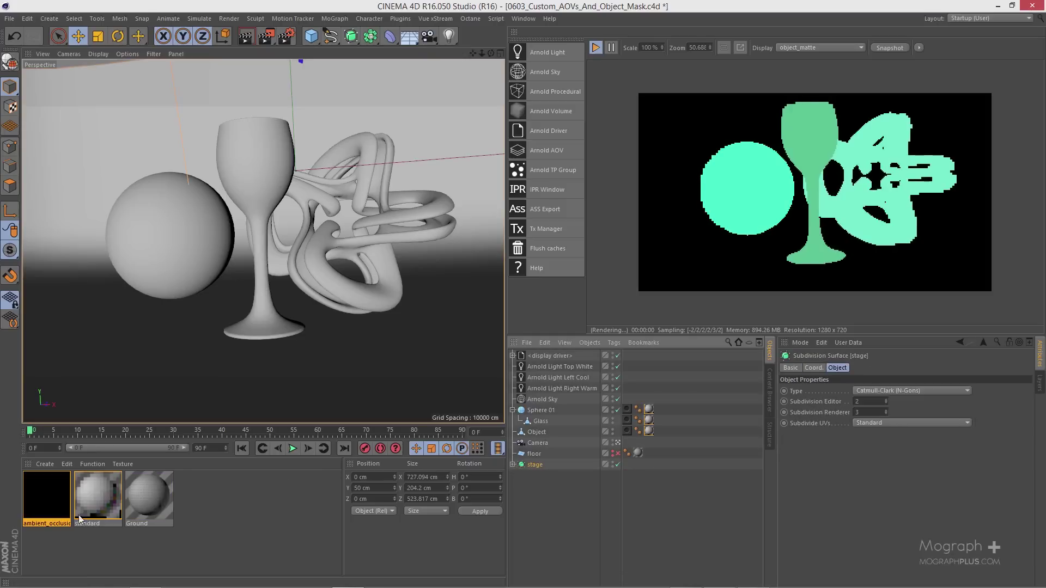
# - Open the standard material's shader network and narrow the shader list to give the node graph more room
pyautogui.doubleClick(47, 495)
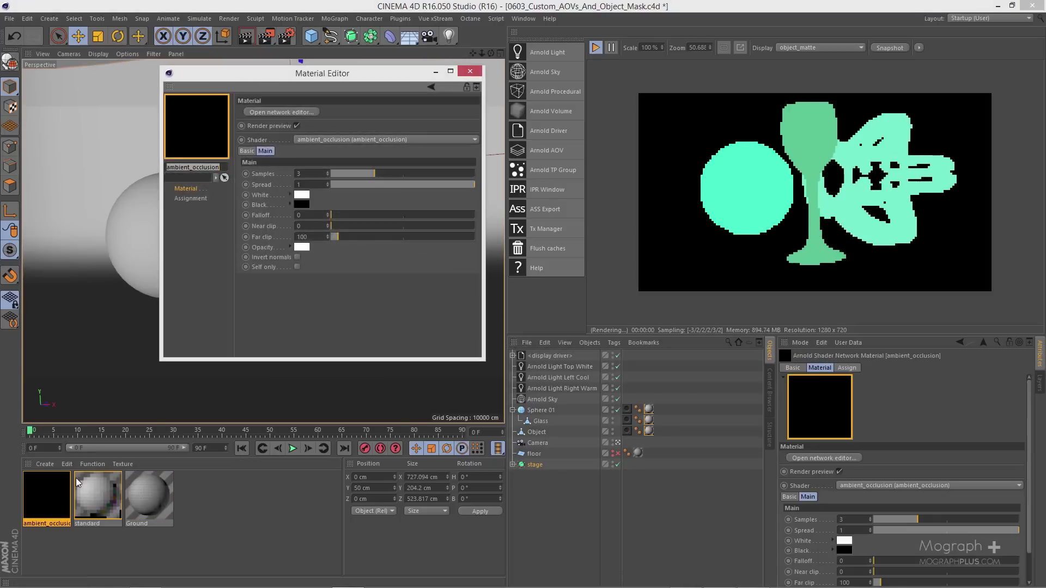
pyautogui.click(470, 72)
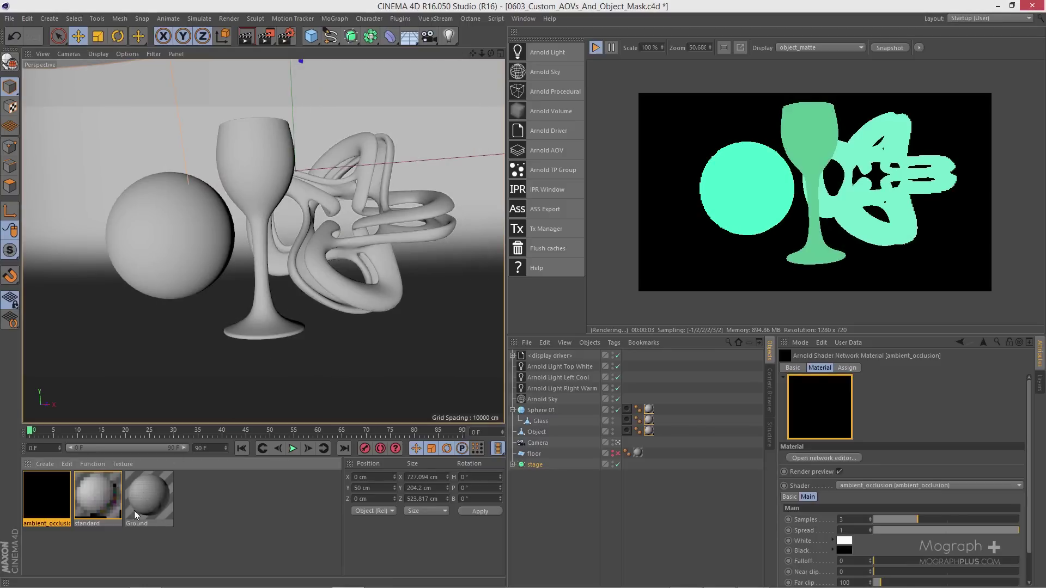
pyautogui.doubleClick(95, 489)
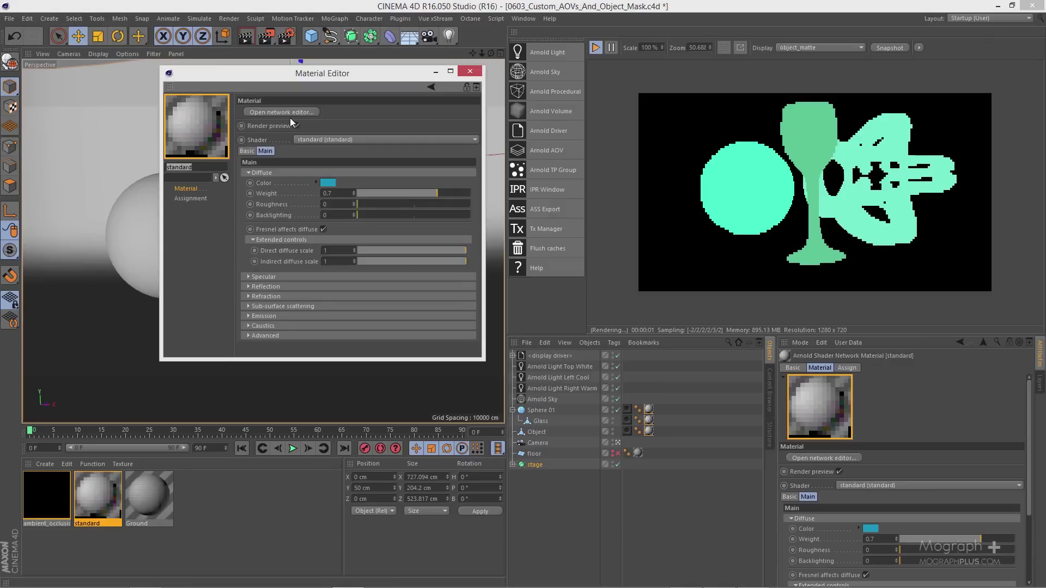
pyautogui.click(292, 113)
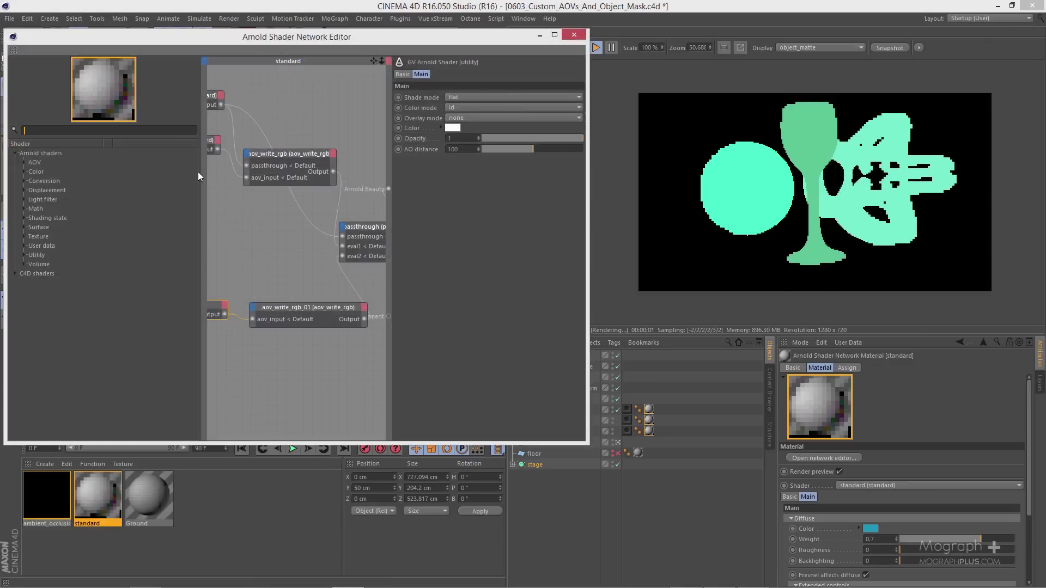
pyautogui.moveTo(198, 172); pyautogui.dragTo(106, 175)
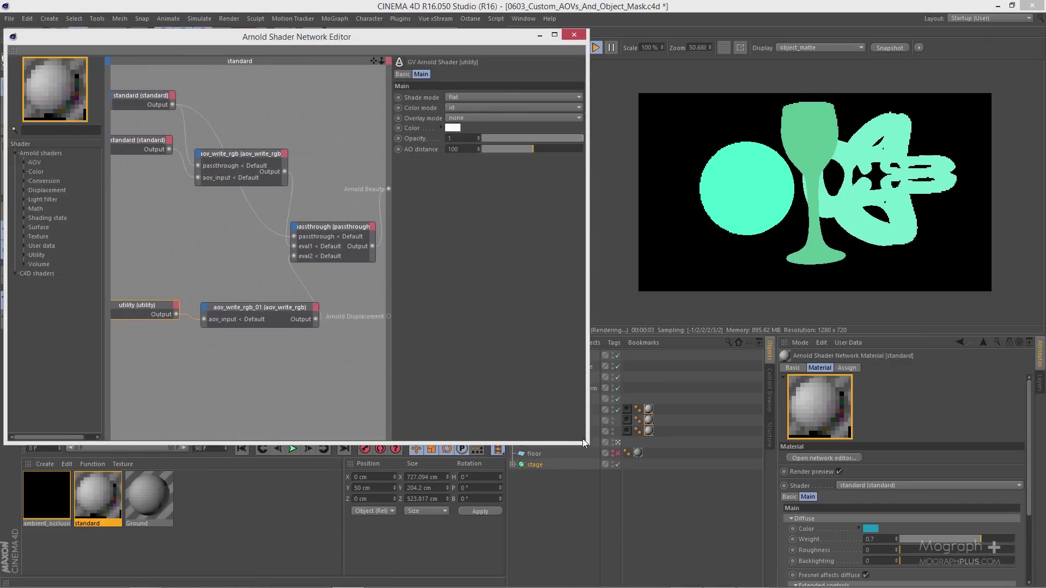
# - Enlarge the shader network editor and add the ambient_occlusion material to the standard network as a reference node
pyautogui.moveTo(586, 443); pyautogui.dragTo(653, 467)
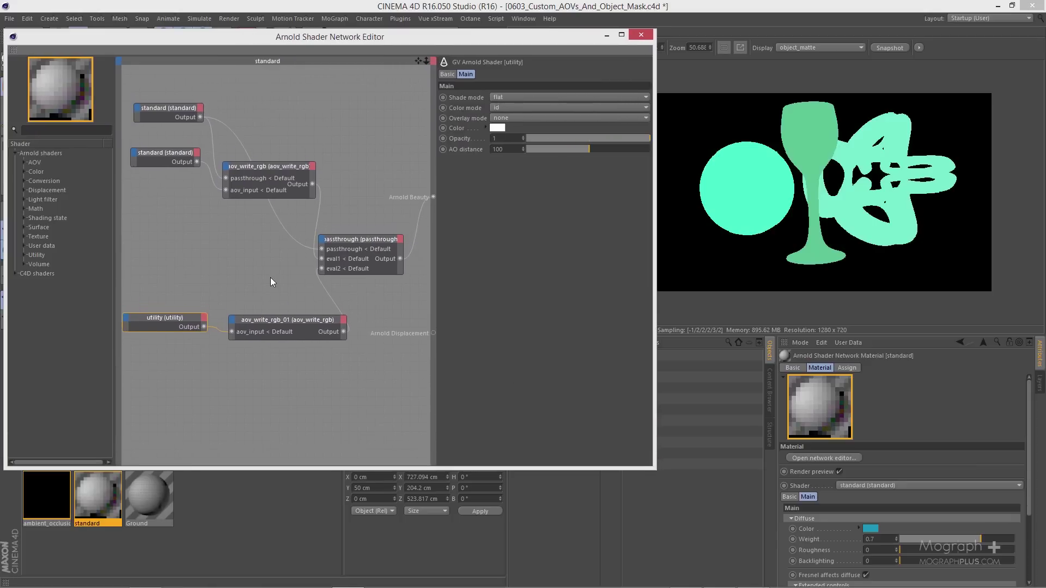
pyautogui.click(45, 499)
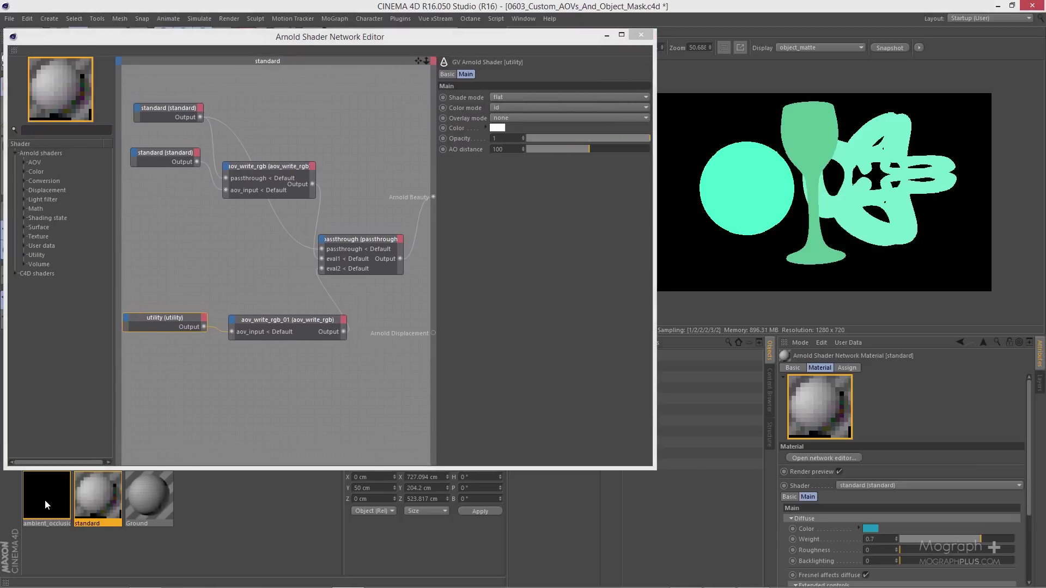
pyautogui.click(87, 511)
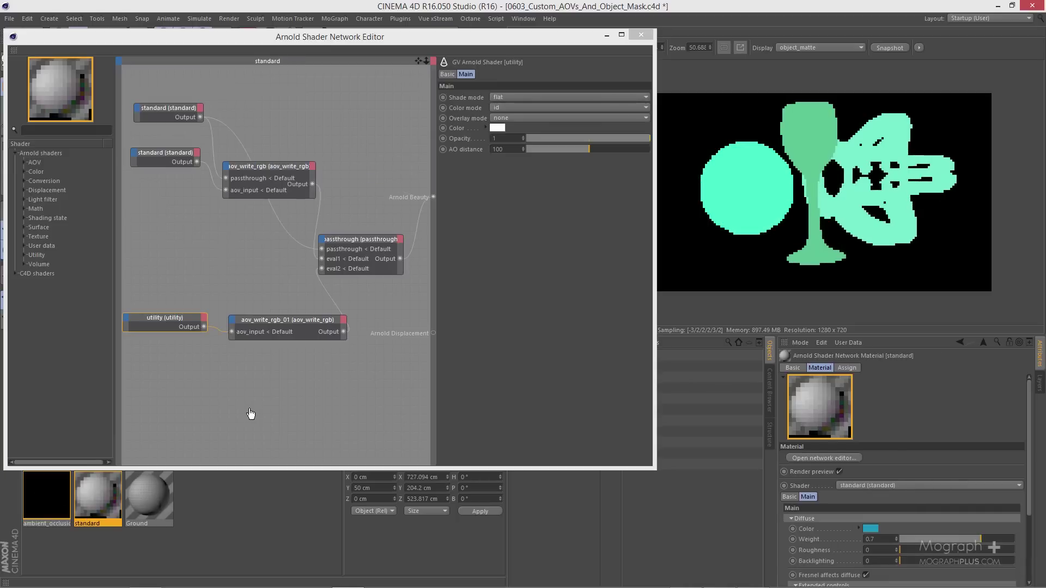
pyautogui.moveTo(232, 401); pyautogui.dragTo(234, 395)
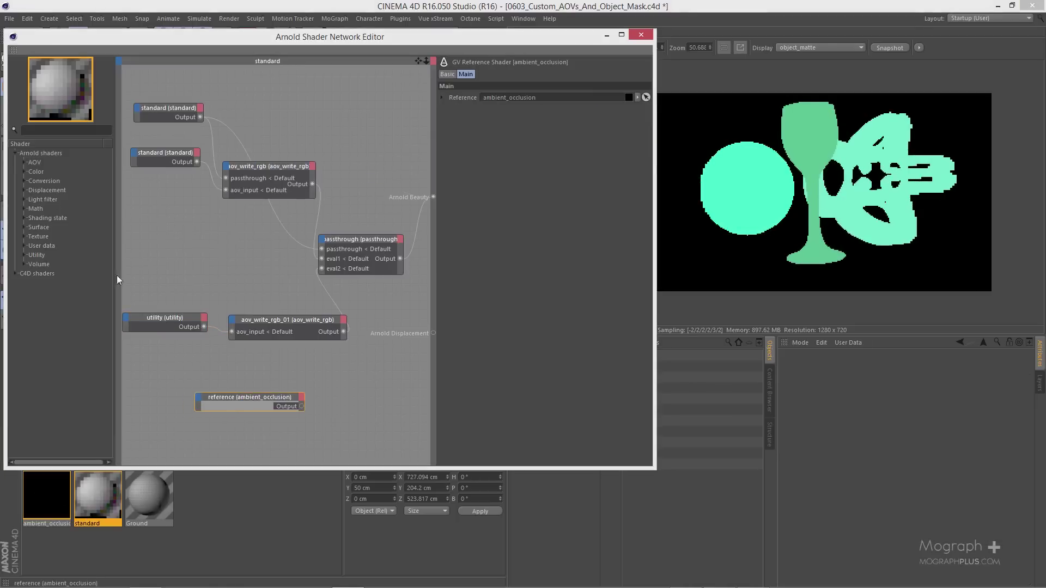
# - Add a third aov_write_rgb node, rearrange the graph, and feed the ambient_occlusion reference into the new node's aov_input
pyautogui.click(25, 162)
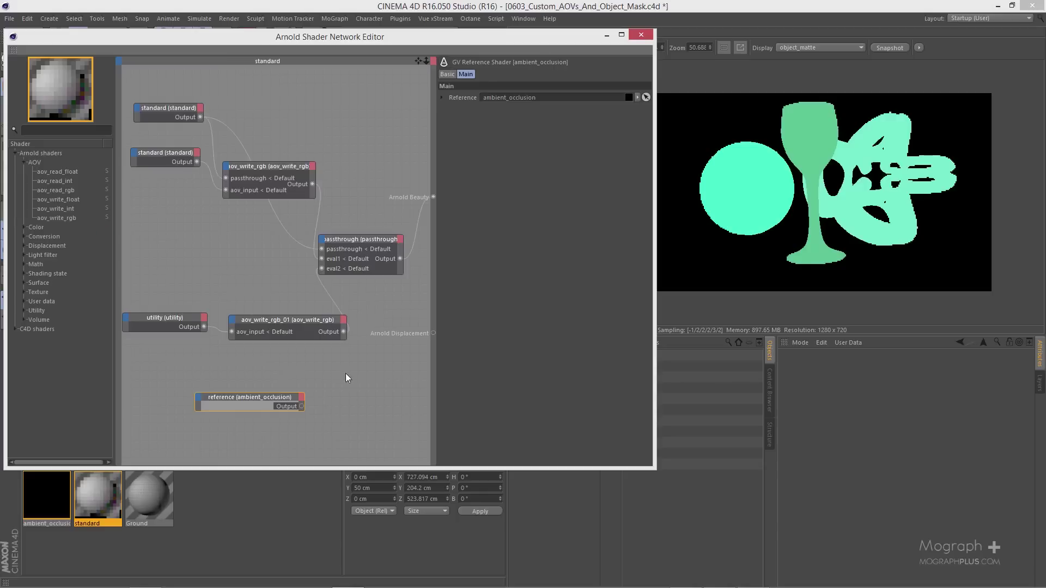
pyautogui.doubleClick(57, 218)
pyautogui.moveTo(260, 394); pyautogui.dragTo(219, 397)
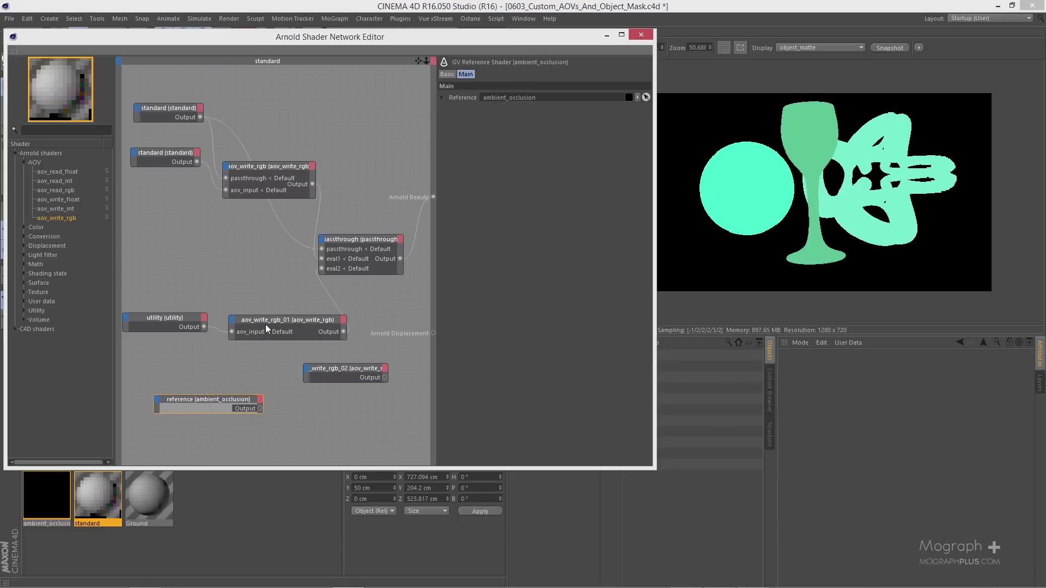
pyautogui.moveTo(265, 327); pyautogui.dragTo(193, 252)
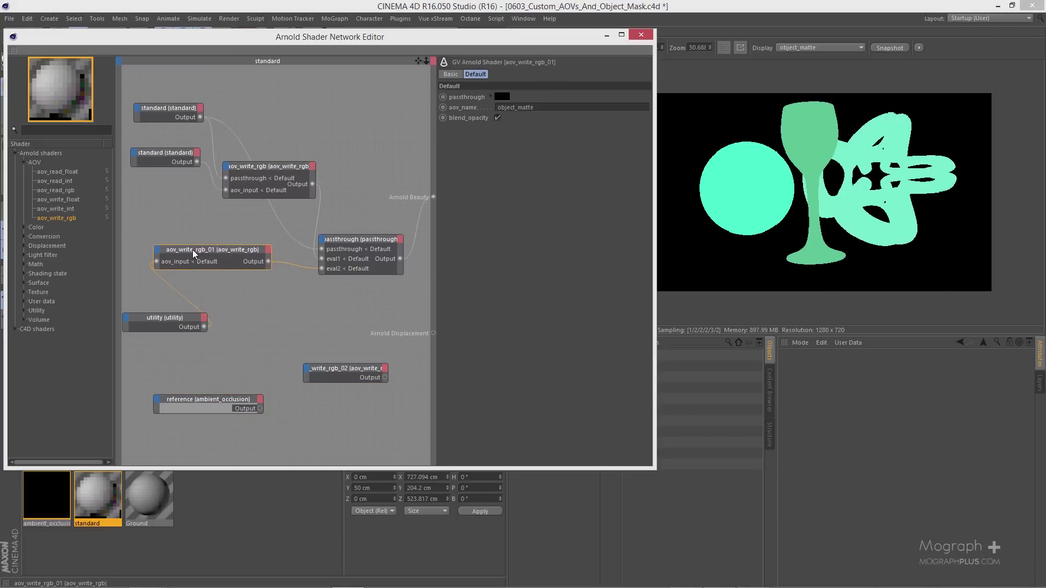
pyautogui.moveTo(329, 374); pyautogui.dragTo(297, 364)
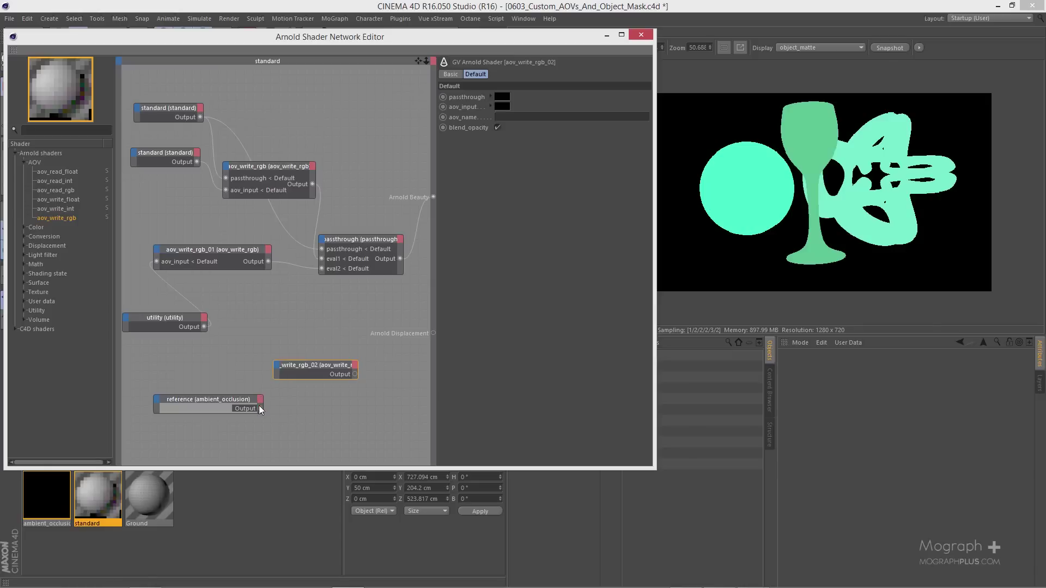
pyautogui.moveTo(260, 407); pyautogui.dragTo(325, 342)
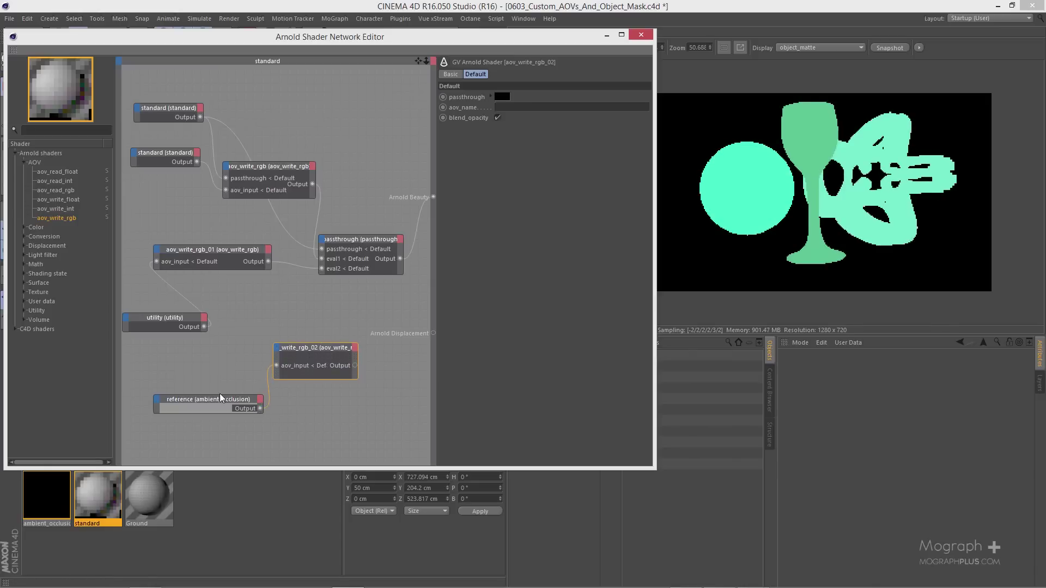
pyautogui.moveTo(212, 402); pyautogui.dragTo(167, 400)
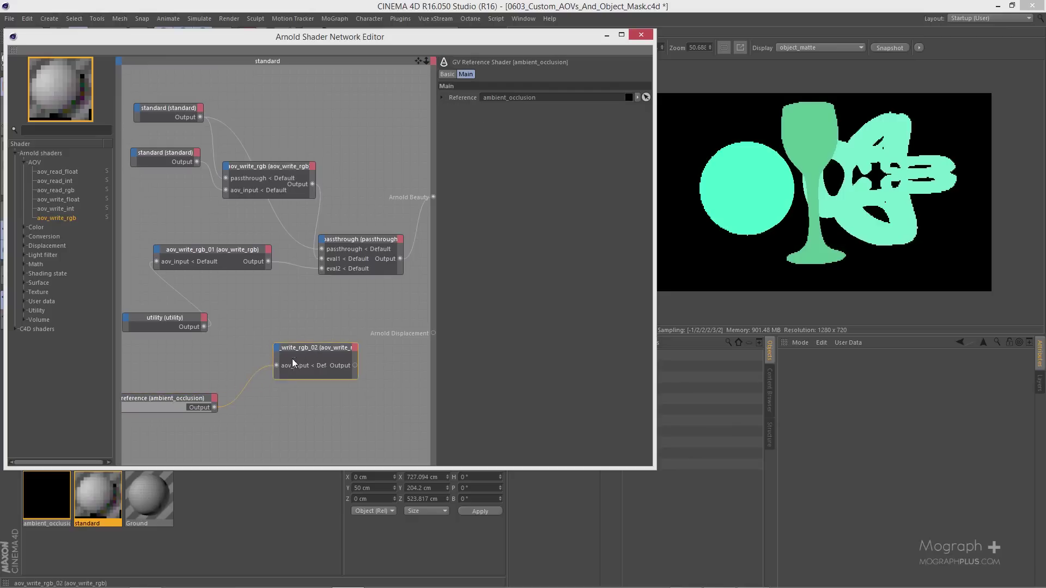
# - Set the new write node's aov_name to AO and connect its output to the passthrough node's eval3 input
pyautogui.moveTo(327, 348); pyautogui.dragTo(301, 396)
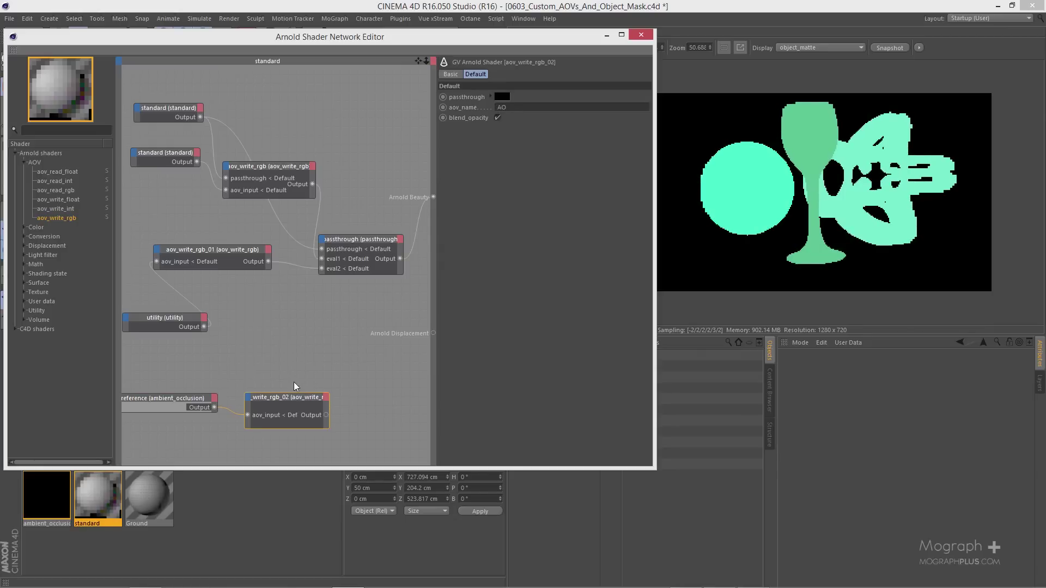
pyautogui.moveTo(284, 398); pyautogui.dragTo(284, 355)
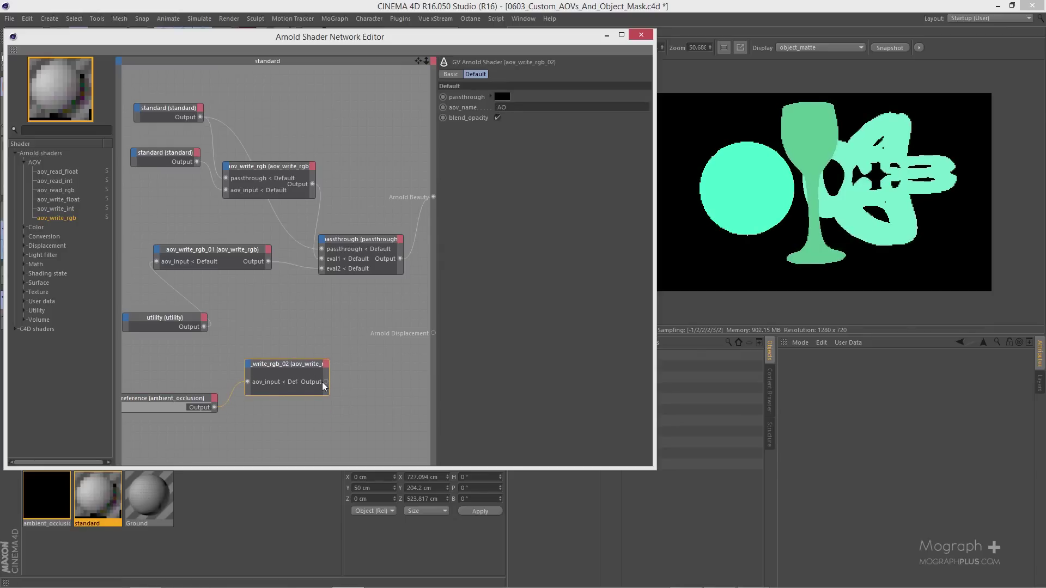
pyautogui.moveTo(334, 282); pyautogui.dragTo(364, 246)
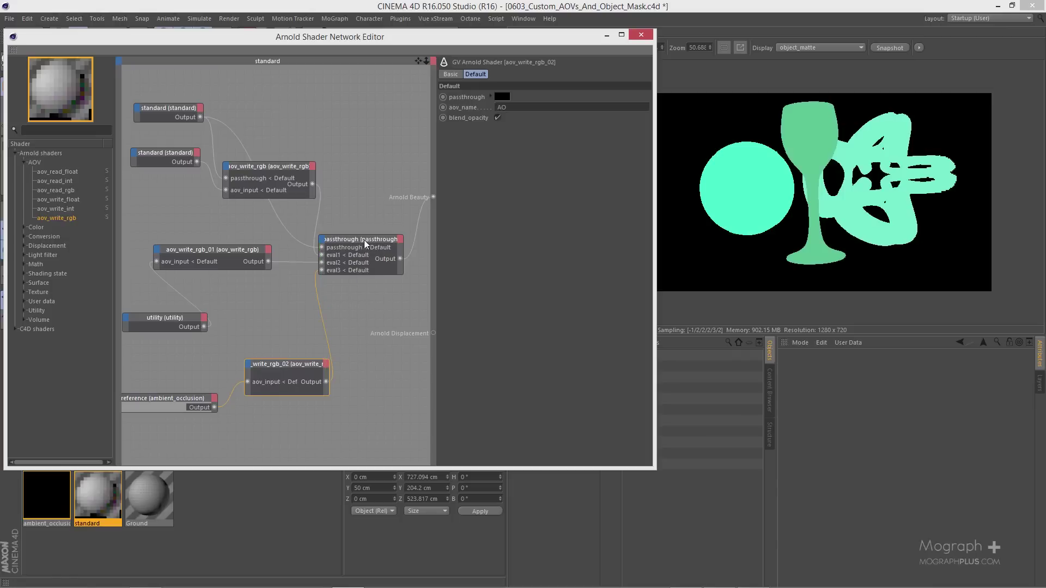
pyautogui.click(365, 226)
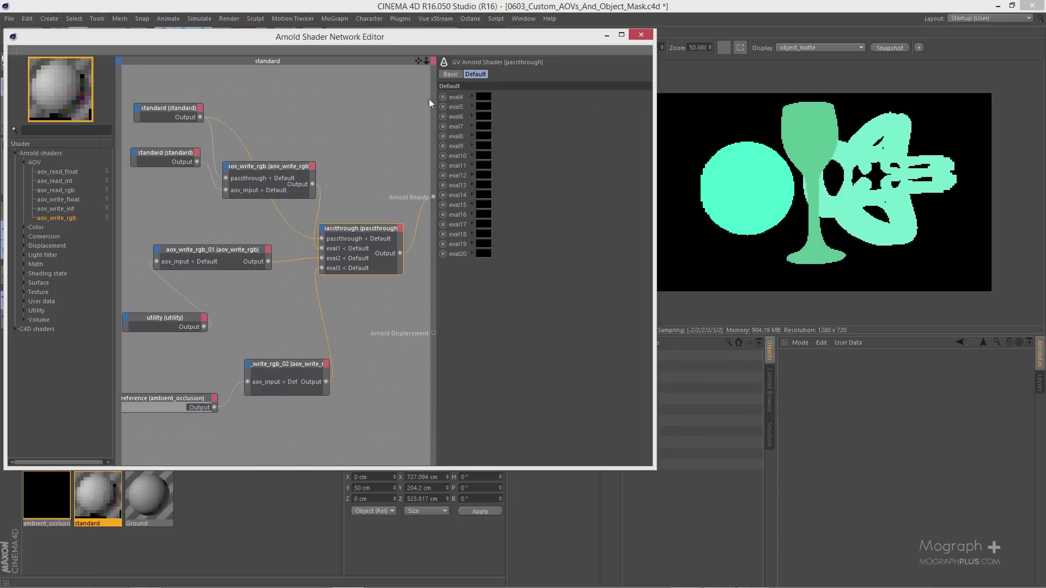
# - Add a custom AOV named AO with data type RGBA to the display driver in the Arnold render settings
pyautogui.moveTo(388, 37); pyautogui.dragTo(390, 87)
pyautogui.hotkey('ctrl', 'b')
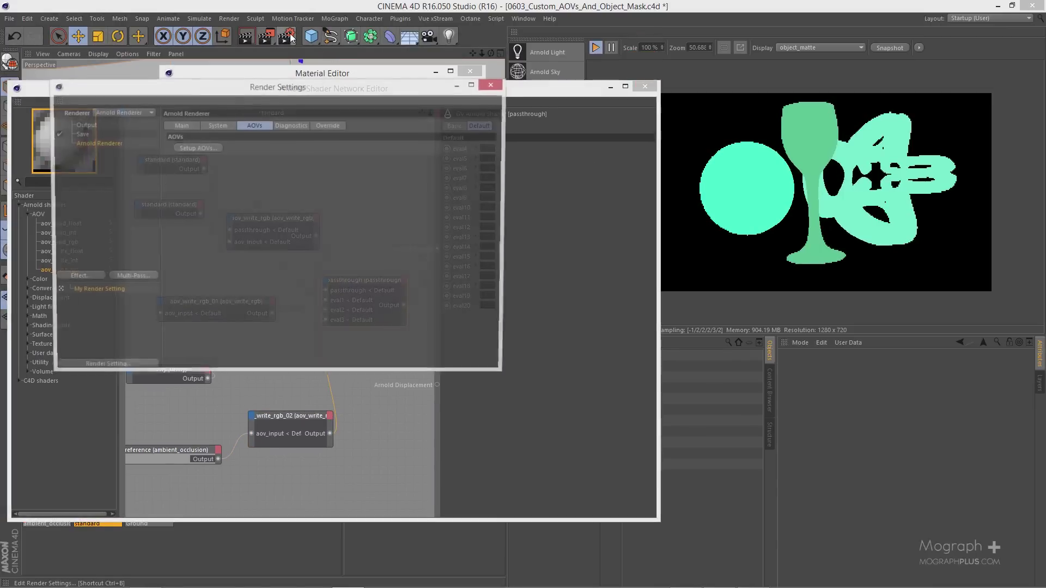
pyautogui.click(209, 148)
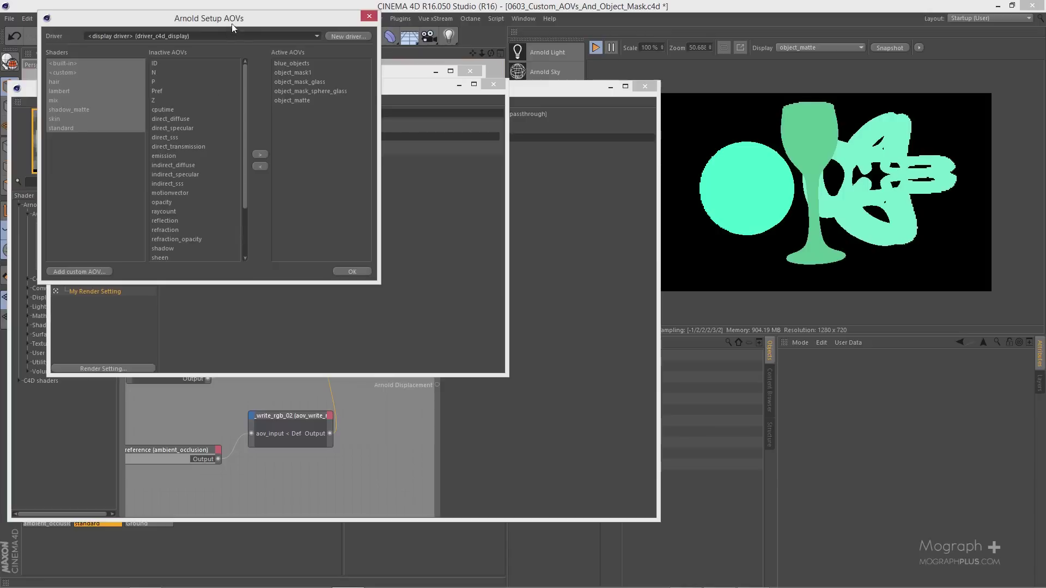
pyautogui.moveTo(233, 24); pyautogui.dragTo(301, 83)
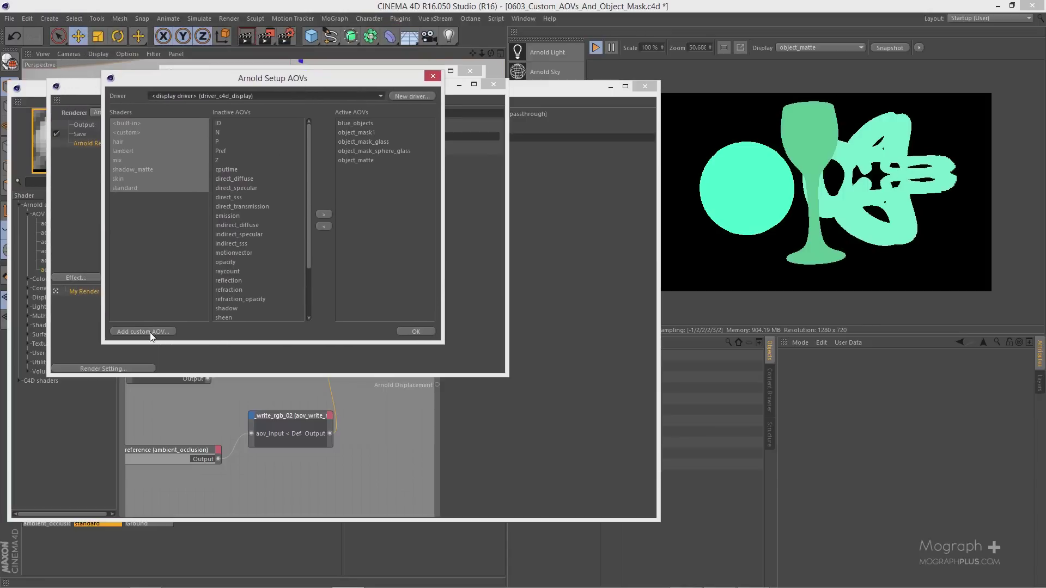
pyautogui.click(143, 332)
pyautogui.write('AO')
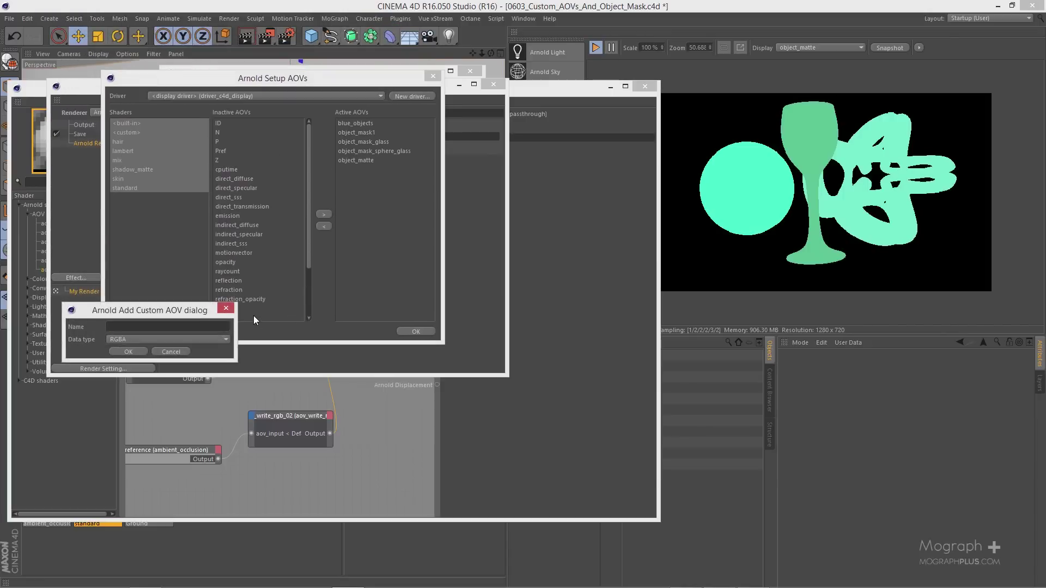
pyautogui.click(131, 350)
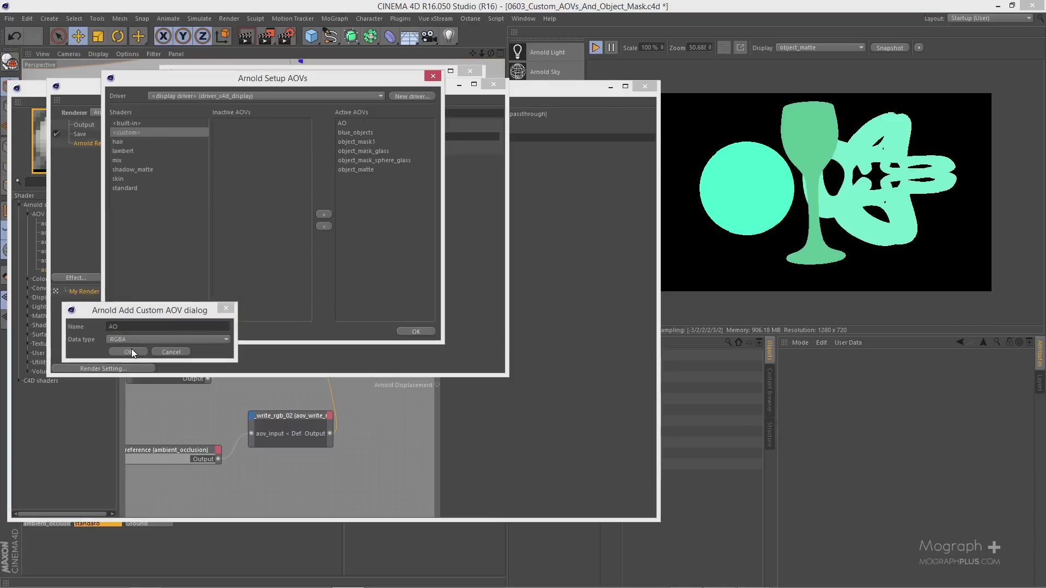
pyautogui.click(417, 332)
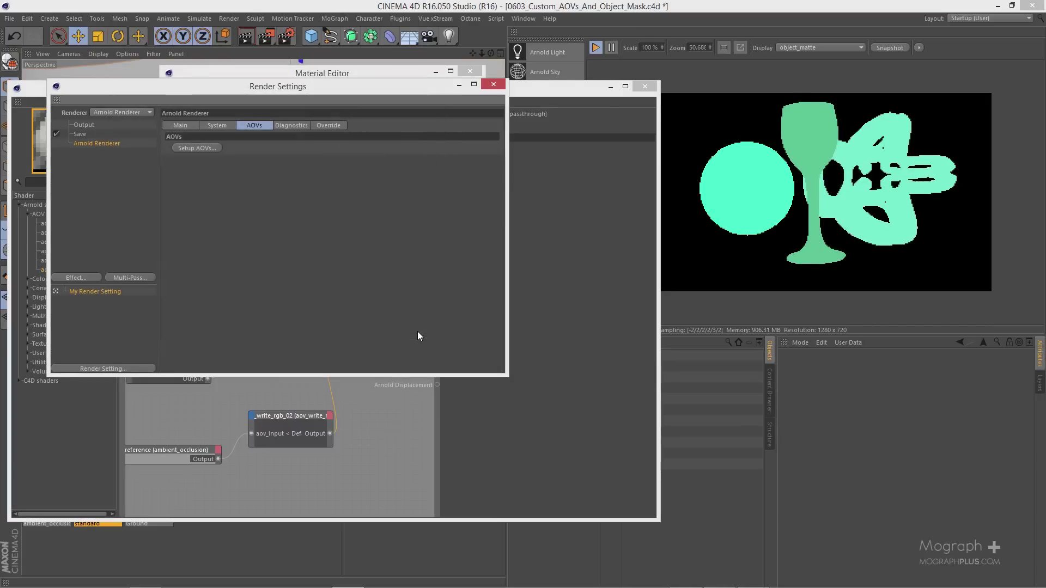
# - Review the active AOVs of the custom shader category in the AOV setup, then close the setup
pyautogui.click(217, 148)
pyautogui.click(299, 65)
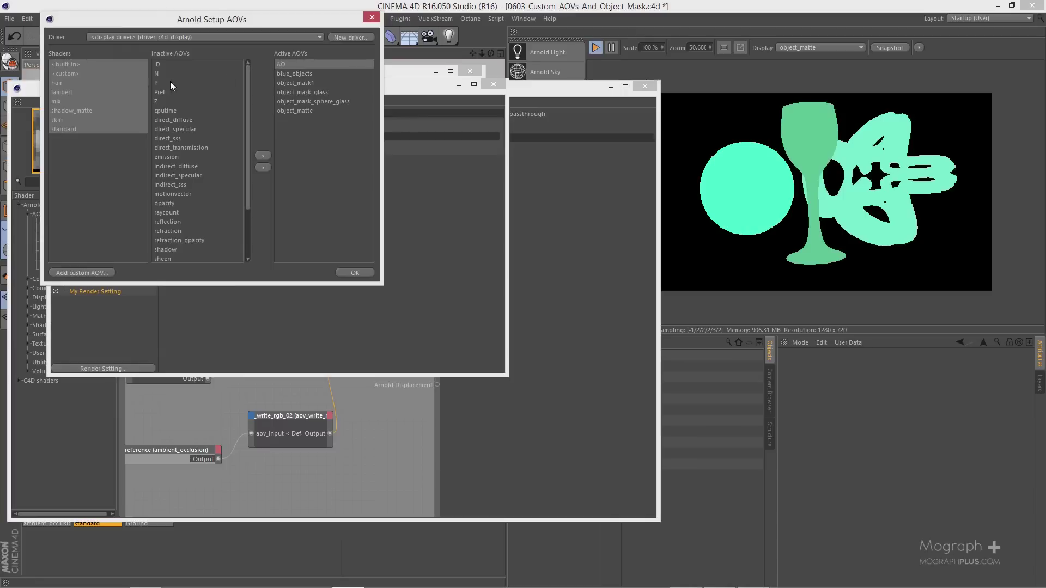
pyautogui.click(117, 75)
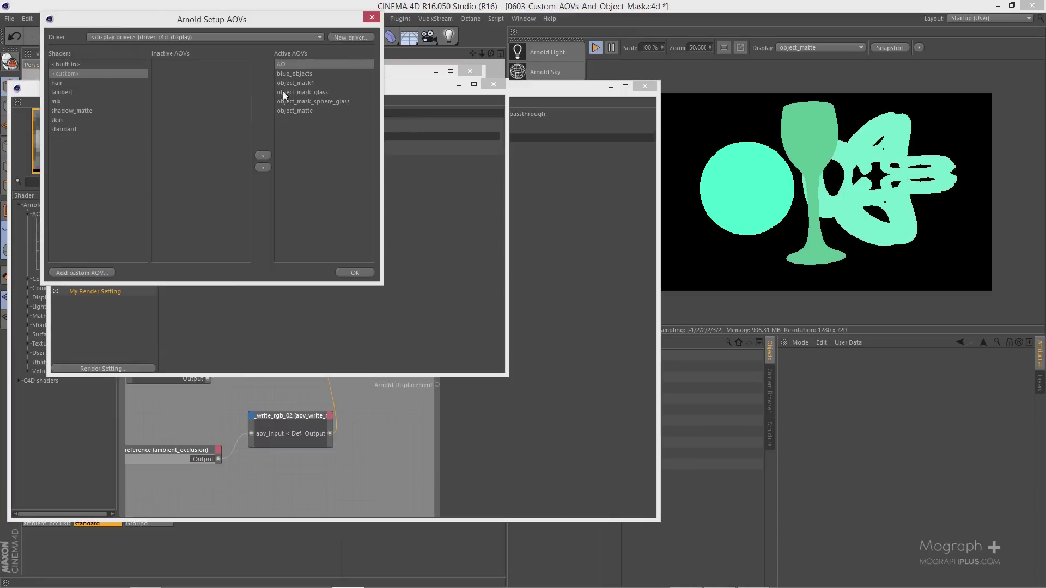
pyautogui.click(355, 273)
# - Display the AO pass in the render view and close the render settings
pyautogui.click(811, 45)
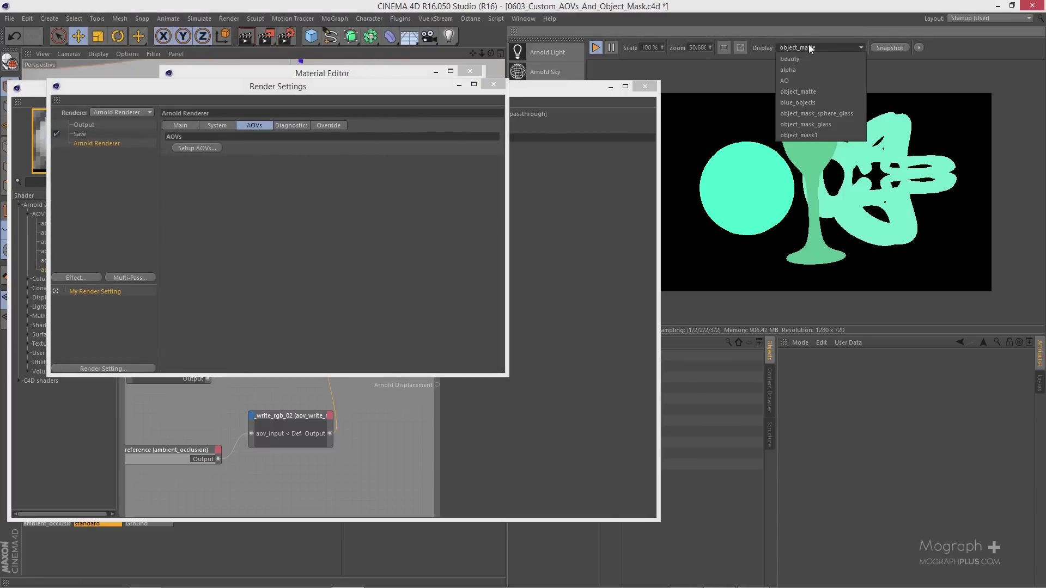
pyautogui.click(809, 82)
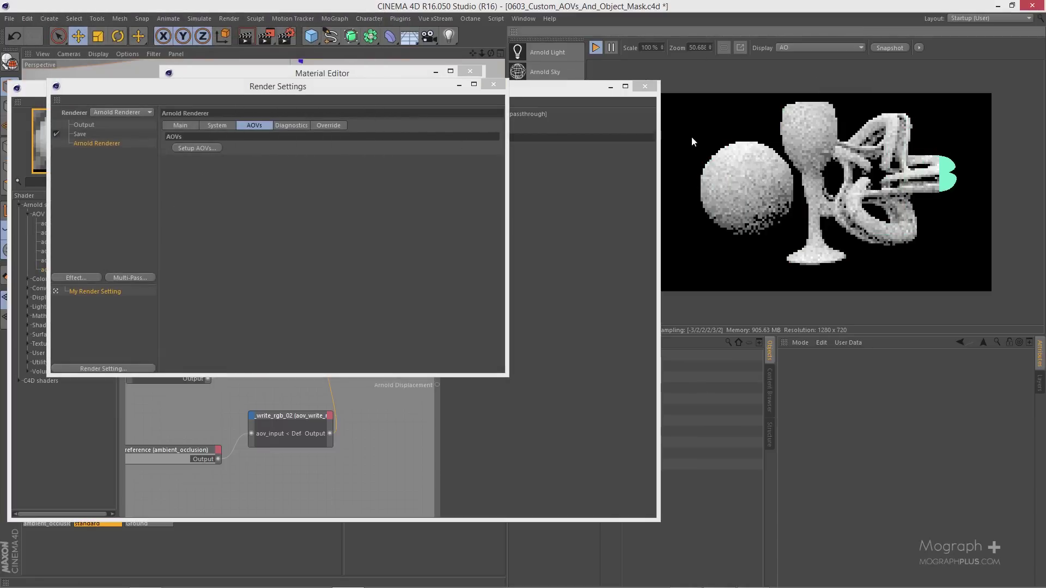
pyautogui.click(485, 82)
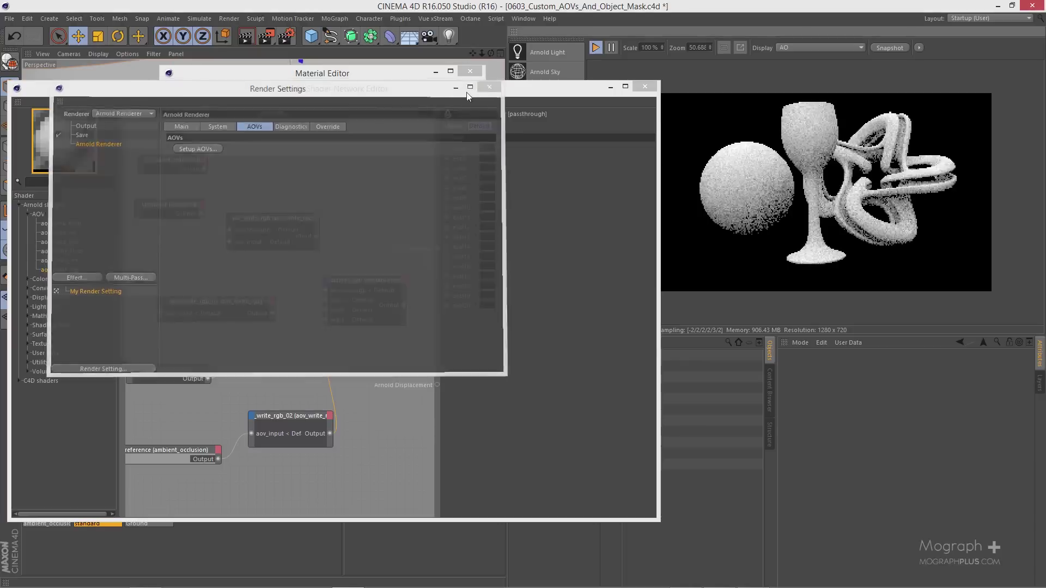
# - Show the Ground material's network, add the ambient_occlusion material as a reference node, and move the image and standard nodes up
pyautogui.moveTo(434, 91); pyautogui.dragTo(395, 41)
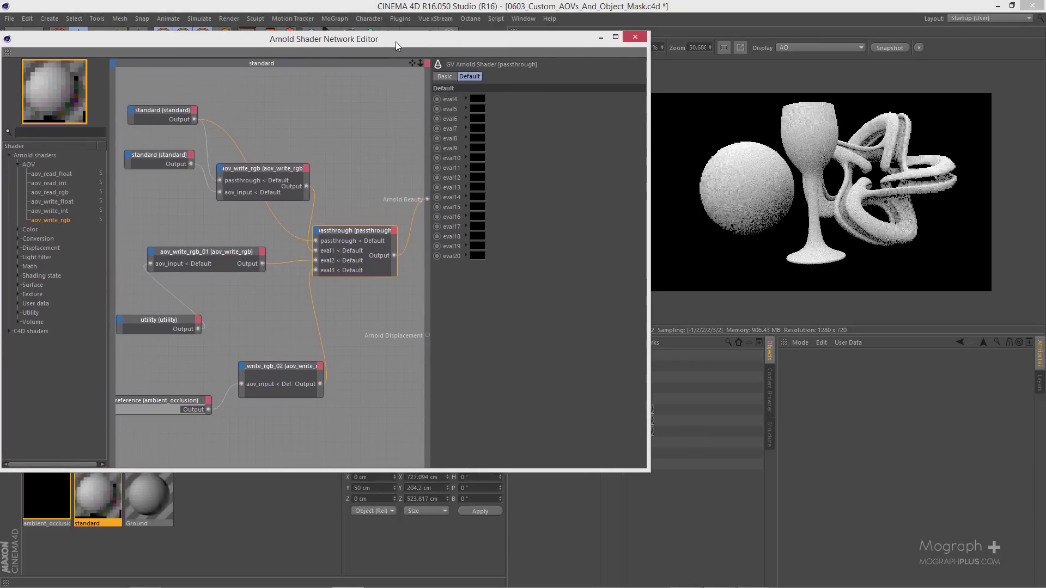
pyautogui.click(135, 497)
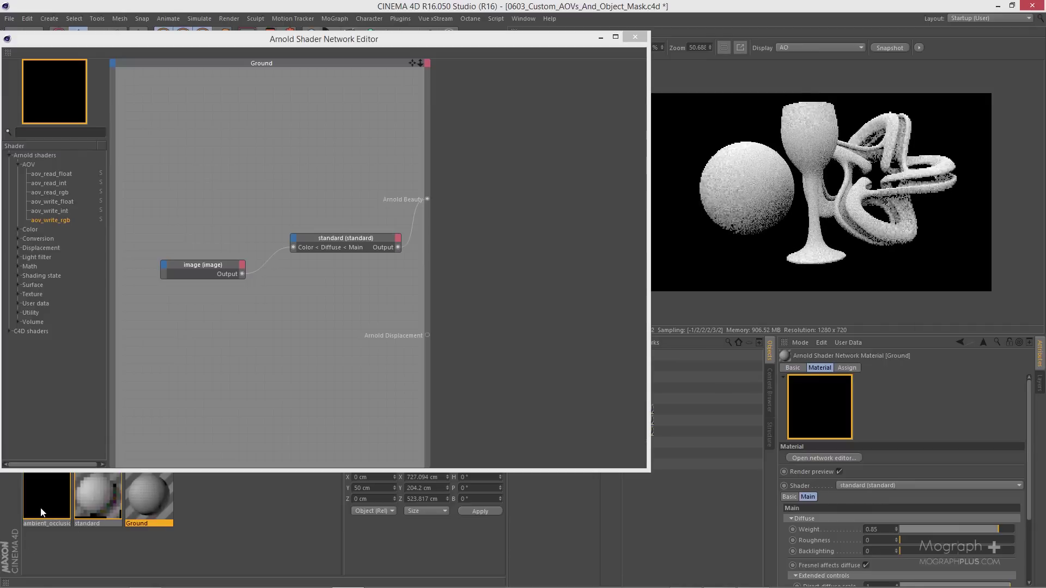
pyautogui.moveTo(248, 341); pyautogui.dragTo(233, 327)
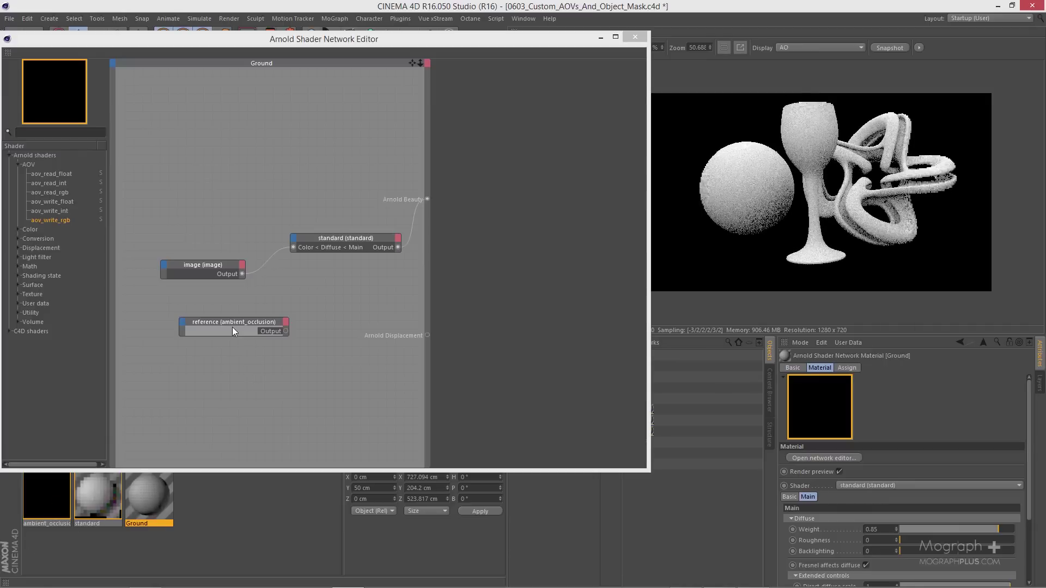
pyautogui.moveTo(201, 266); pyautogui.dragTo(164, 158)
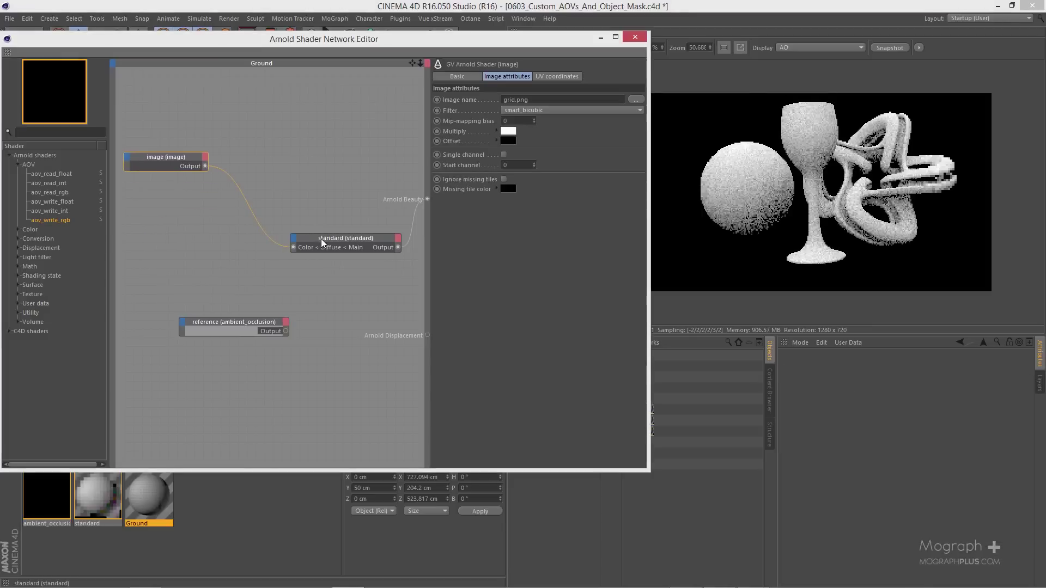
pyautogui.moveTo(313, 238); pyautogui.dragTo(273, 178)
pyautogui.click(242, 327)
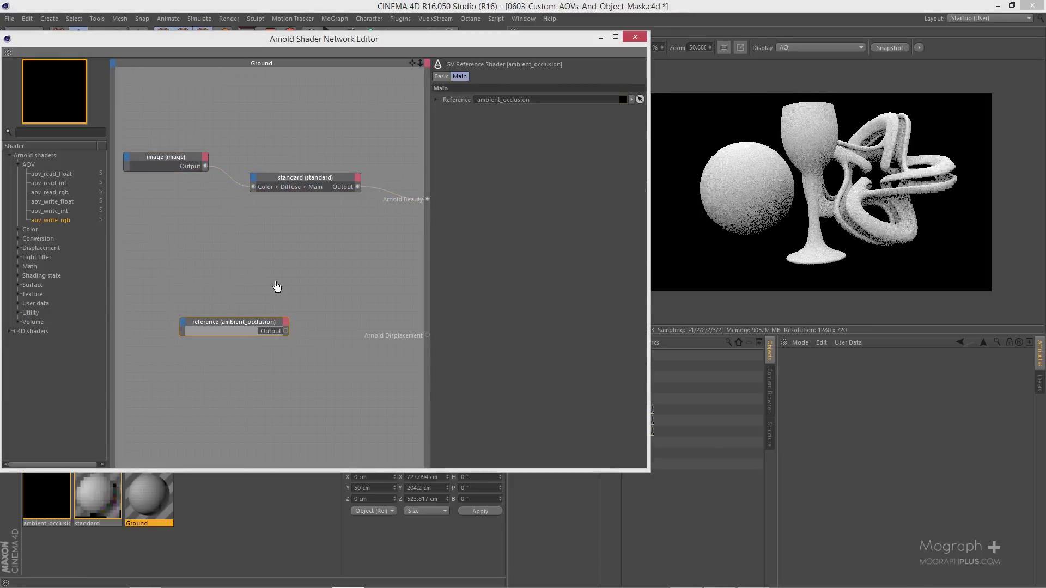
# - Add an aov_write_rgb node to the Ground network and connect its output to Arnold Beauty
pyautogui.moveTo(277, 287); pyautogui.dragTo(296, 297)
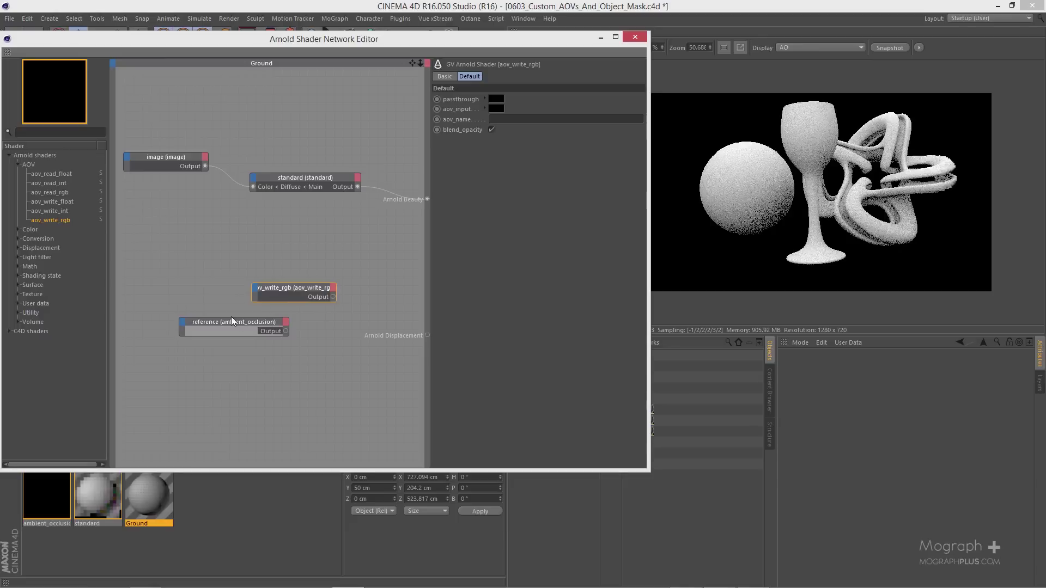
pyautogui.moveTo(228, 319); pyautogui.dragTo(201, 329)
pyautogui.click(303, 297)
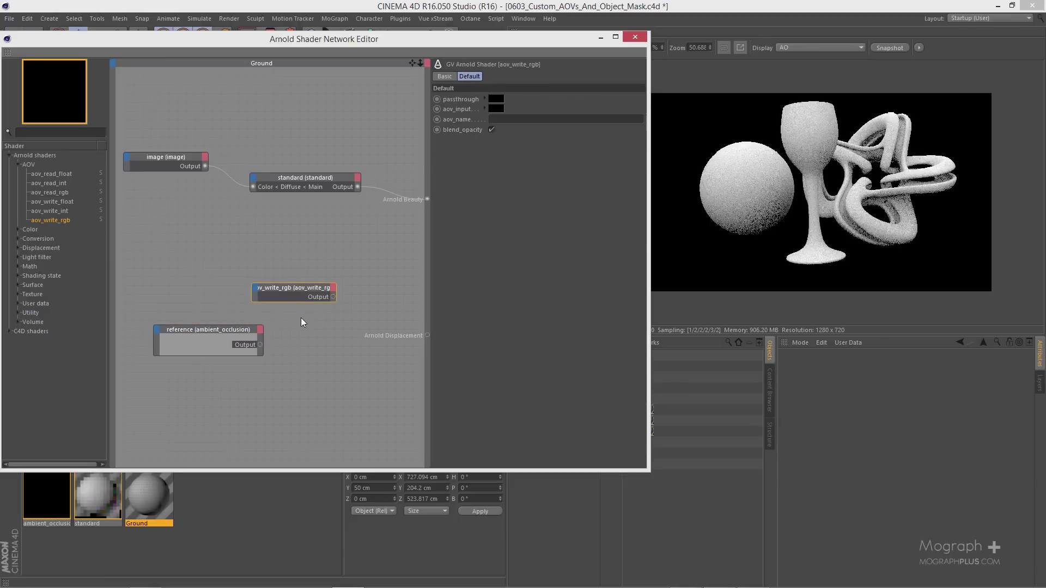
pyautogui.moveTo(333, 297); pyautogui.dragTo(427, 199)
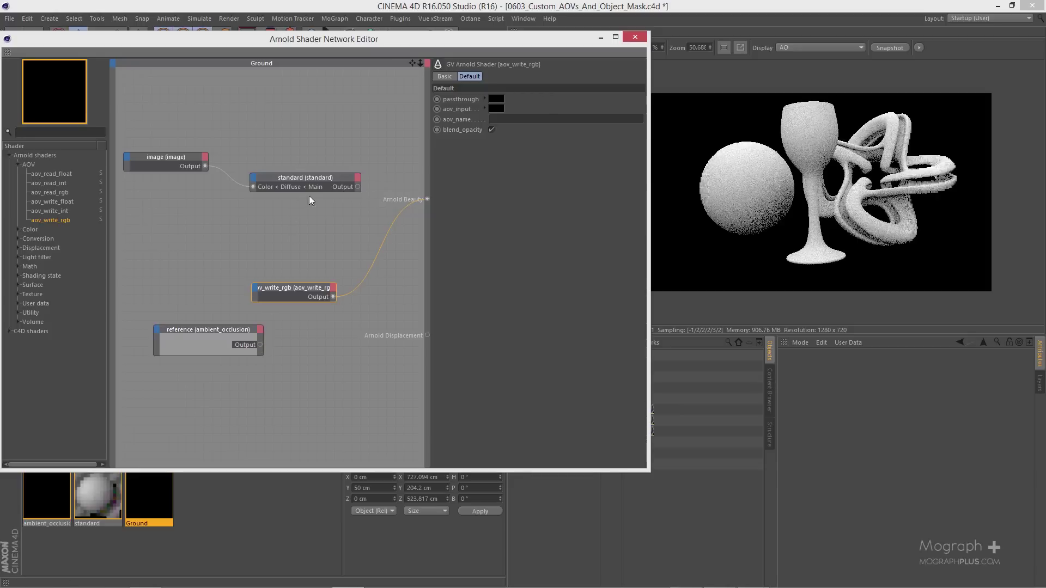
# - Connect the Ground standard shader's output to the passthrough input of the aov_write_rgb node
pyautogui.click(348, 187)
pyautogui.moveTo(358, 187); pyautogui.dragTo(338, 221)
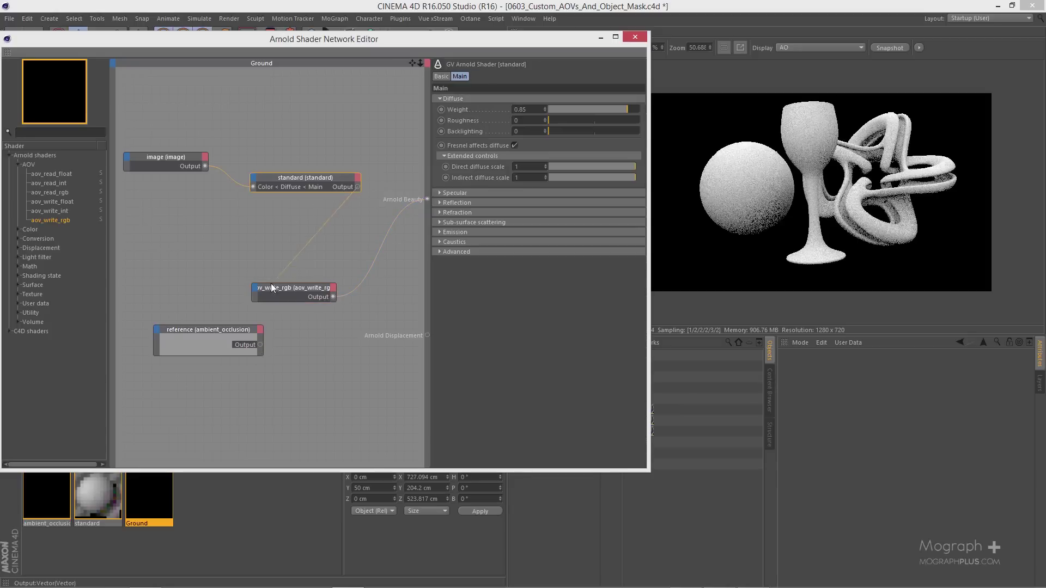
pyautogui.moveTo(254, 290); pyautogui.dragTo(256, 293)
pyautogui.click(306, 293)
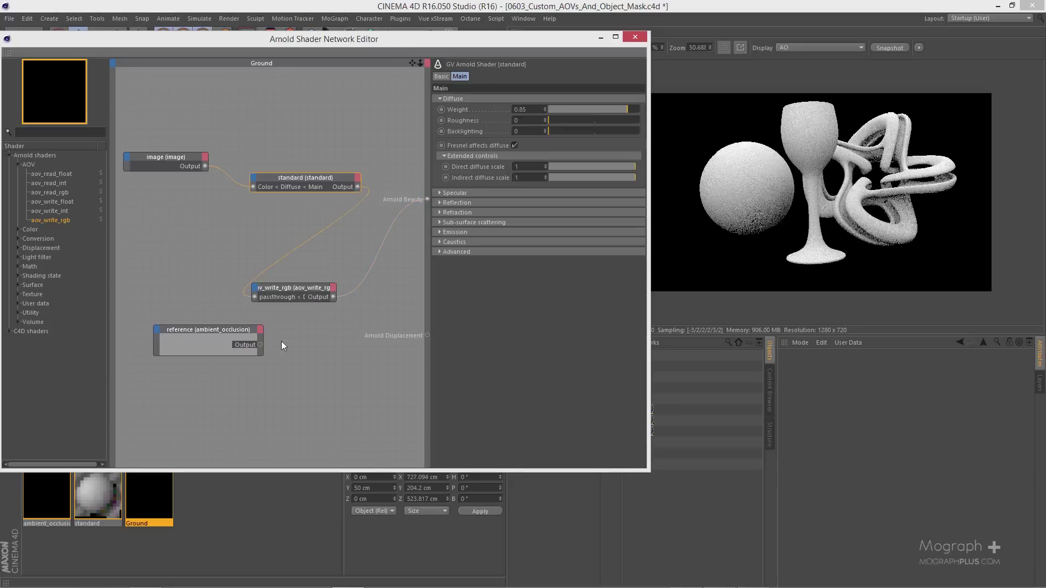
# - Connect the ambient_occlusion reference to the aov_write_rgb node's aov_input and set its aov_name to AO
pyautogui.moveTo(260, 345); pyautogui.dragTo(319, 285)
pyautogui.click(296, 279)
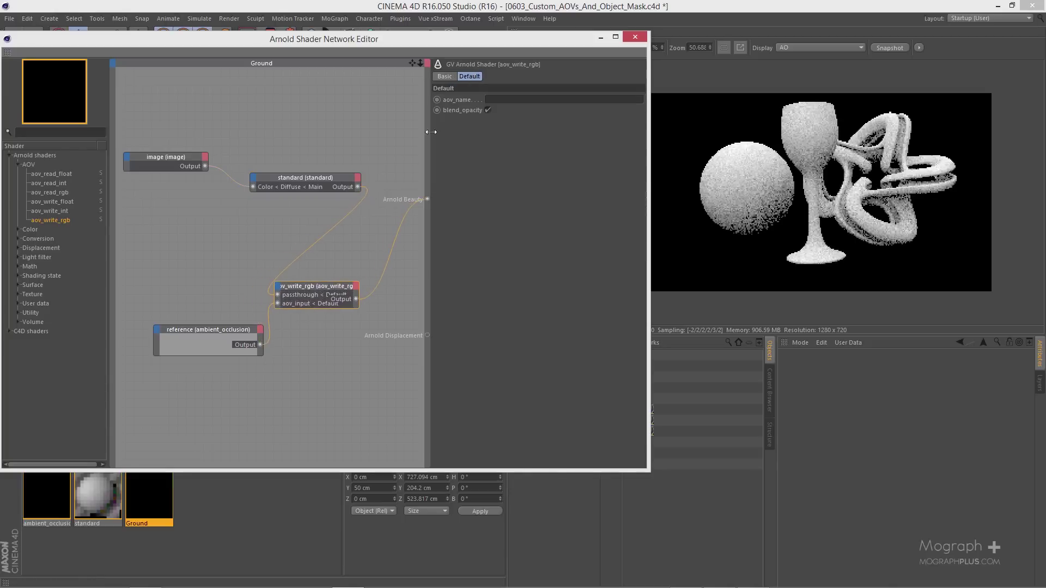
pyautogui.moveTo(310, 287); pyautogui.dragTo(314, 276)
pyautogui.click(499, 98)
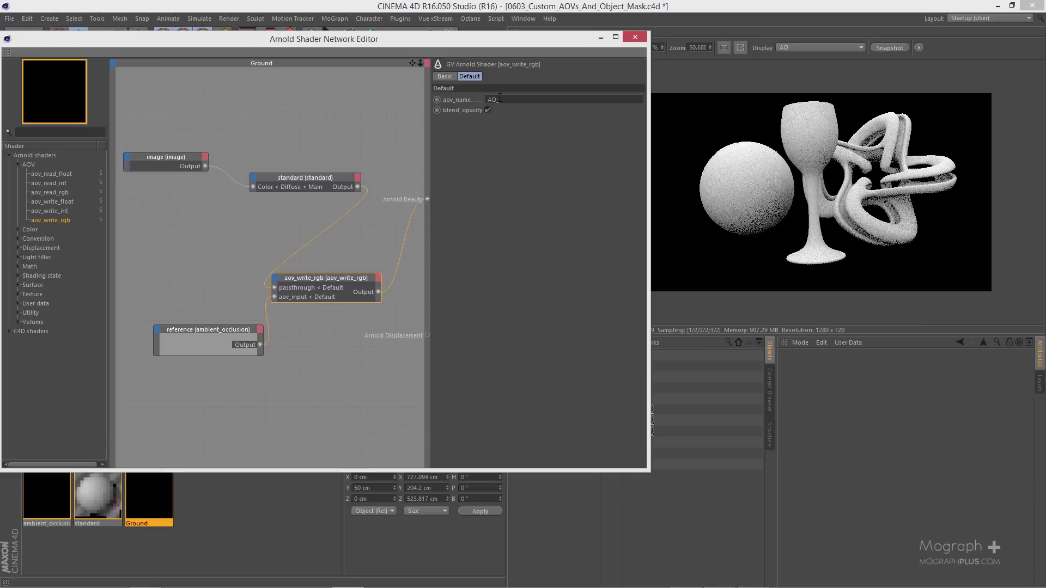
pyautogui.click(728, 312)
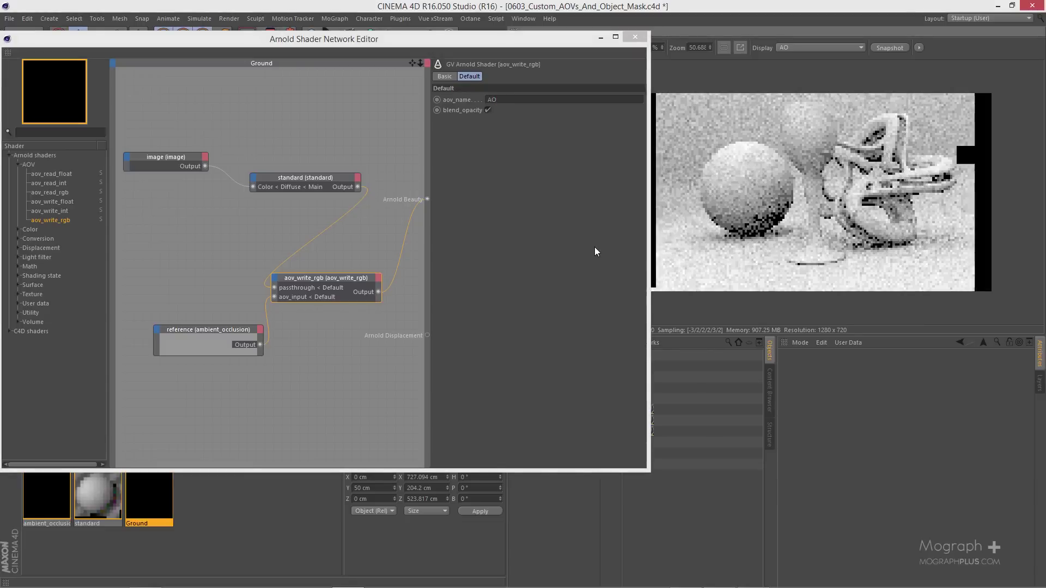
# - Move the network editor clear of the render view and compare the beauty and AO passes there
pyautogui.moveTo(558, 45); pyautogui.dragTo(486, 49)
pyautogui.click(803, 48)
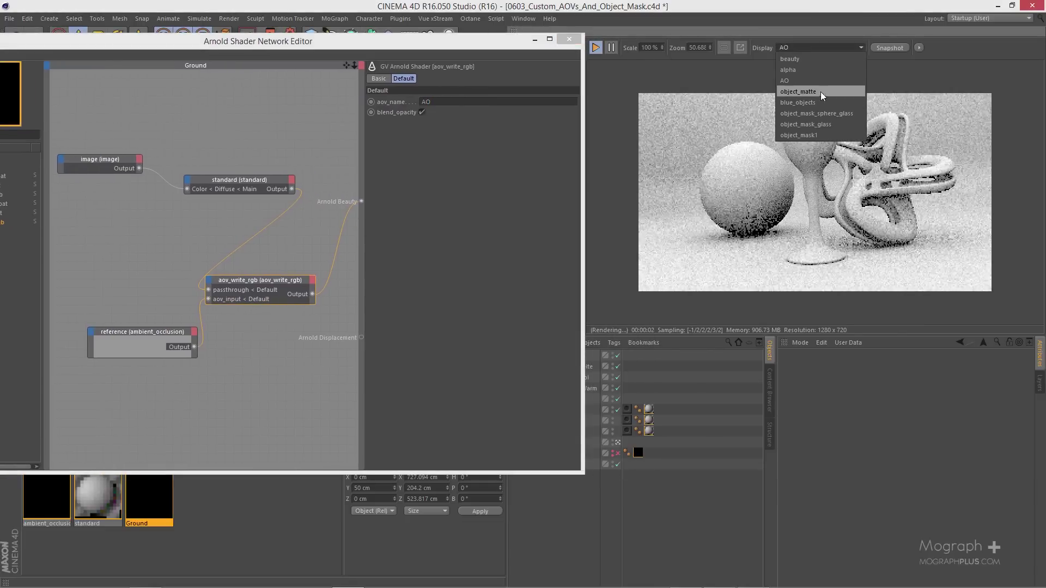
pyautogui.click(816, 55)
pyautogui.click(816, 48)
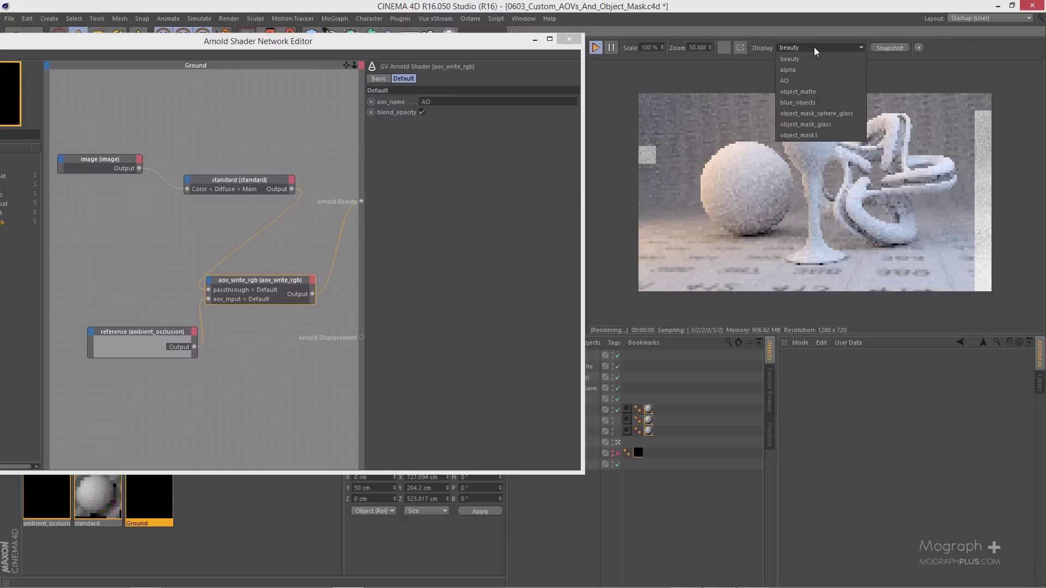
pyautogui.click(814, 88)
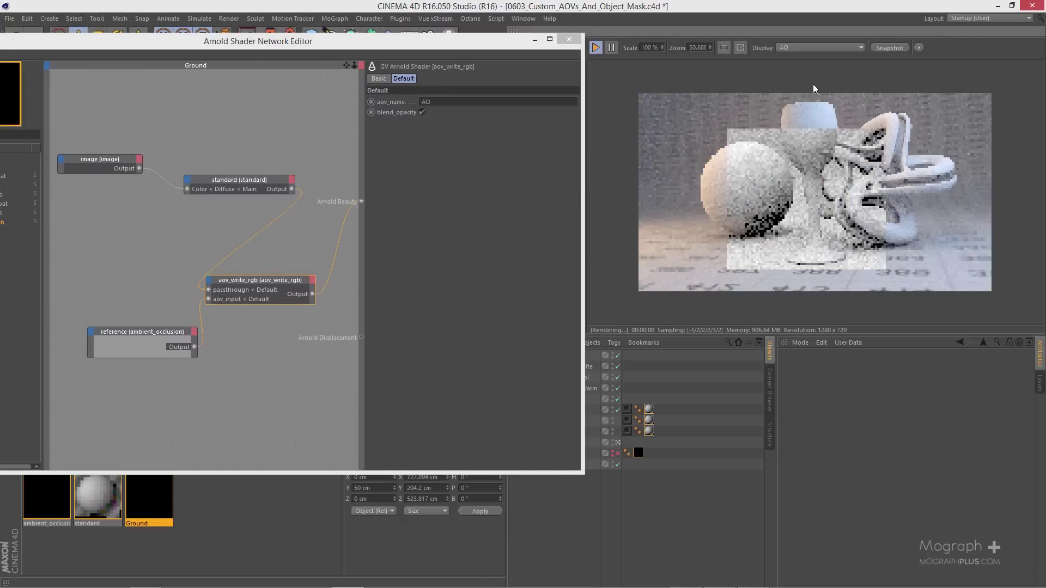
pyautogui.click(816, 48)
pyautogui.click(816, 55)
pyautogui.click(815, 48)
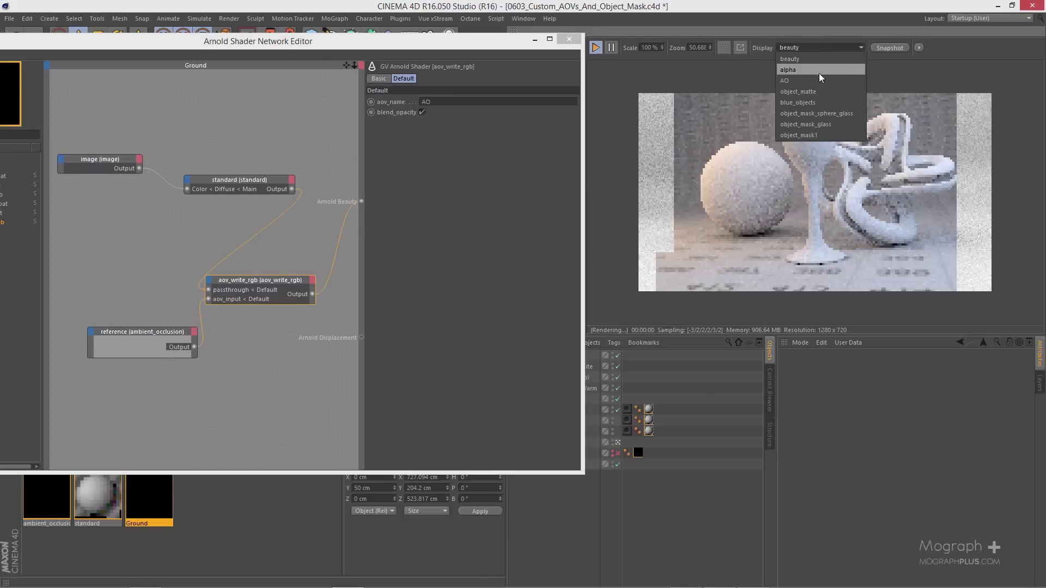
pyautogui.click(814, 89)
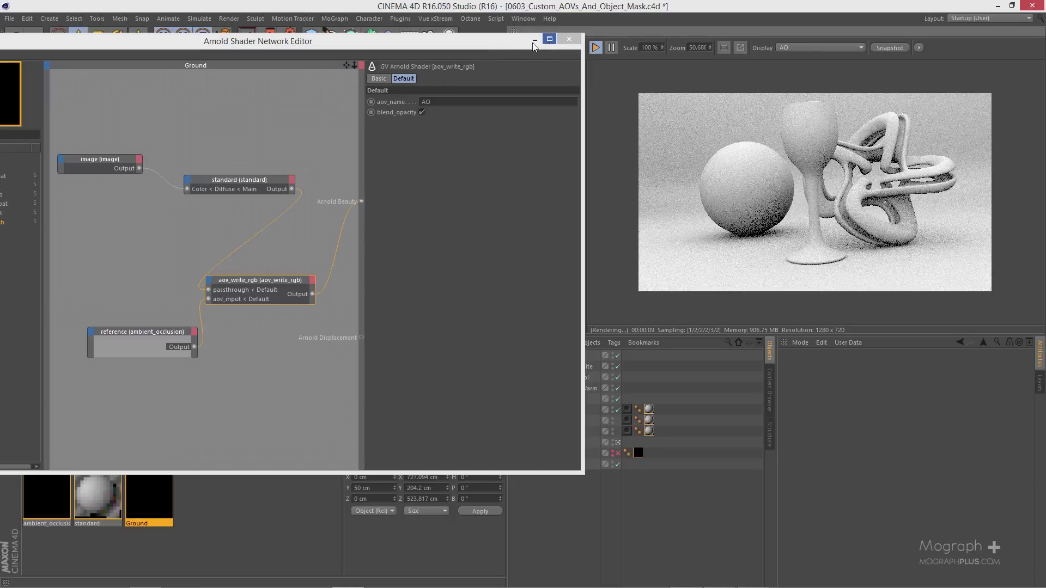
pyautogui.moveTo(506, 46); pyautogui.dragTo(513, 37)
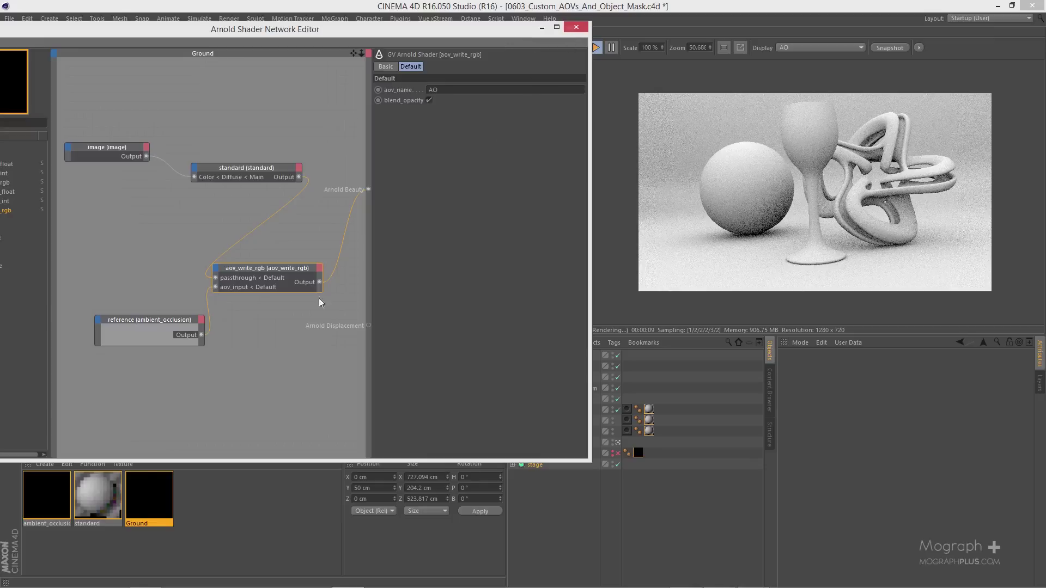
# - Show the standard material's network and widen the node canvas
pyautogui.click(119, 496)
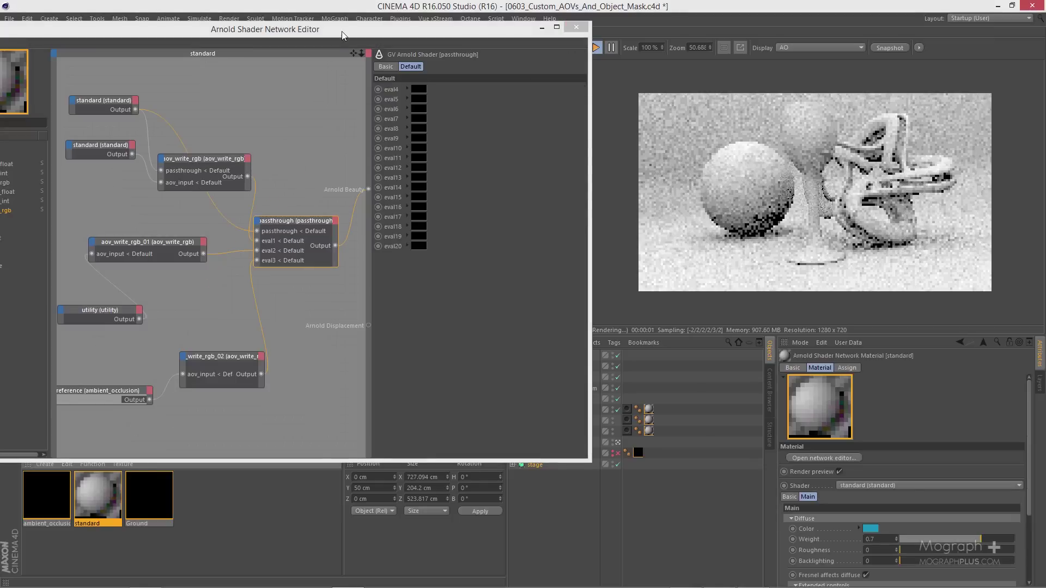
pyautogui.moveTo(351, 31); pyautogui.dragTo(414, 22)
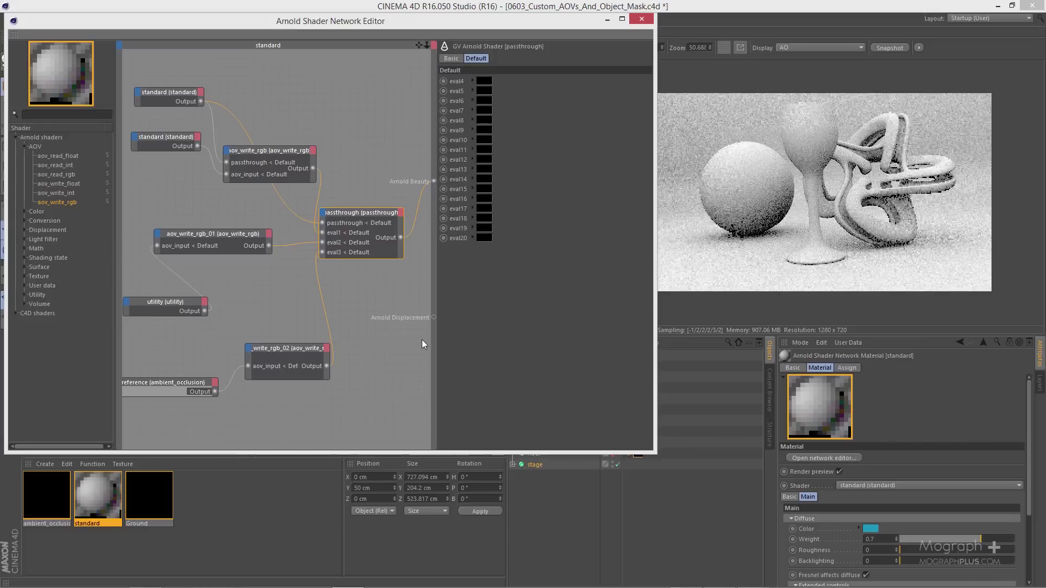
pyautogui.moveTo(438, 338); pyautogui.dragTo(486, 339)
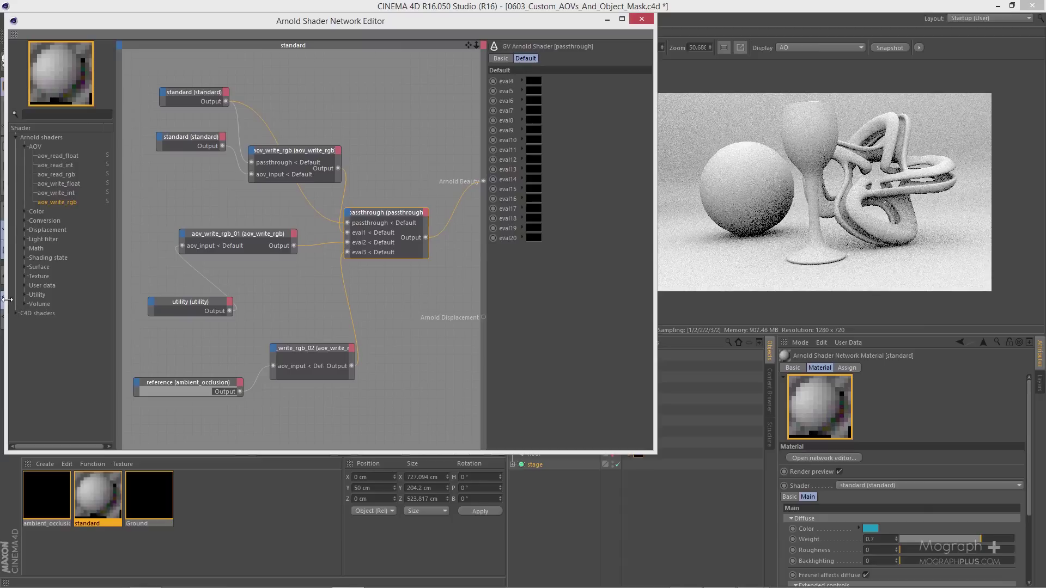
pyautogui.moveTo(6, 301); pyautogui.dragTo(1, 302)
# - Move the utility, aov_write_rgb_01 and aov_write_rgb nodes up to free space in the standard network
pyautogui.moveTo(173, 301); pyautogui.dragTo(135, 167)
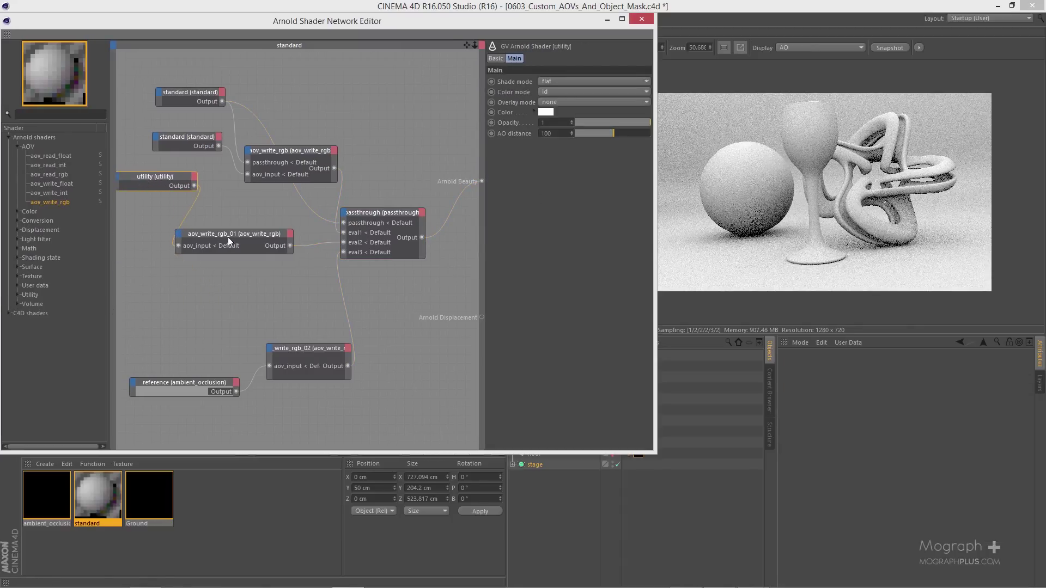
pyautogui.moveTo(228, 237); pyautogui.dragTo(260, 227)
pyautogui.moveTo(282, 152); pyautogui.dragTo(331, 104)
# - Add an aov_read_rgb node at the bottom of the network and rearrange the reference, aov_write_rgb_02 and passthrough nodes around it
pyautogui.moveTo(50, 175); pyautogui.dragTo(175, 421)
pyautogui.moveTo(179, 381); pyautogui.dragTo(173, 294)
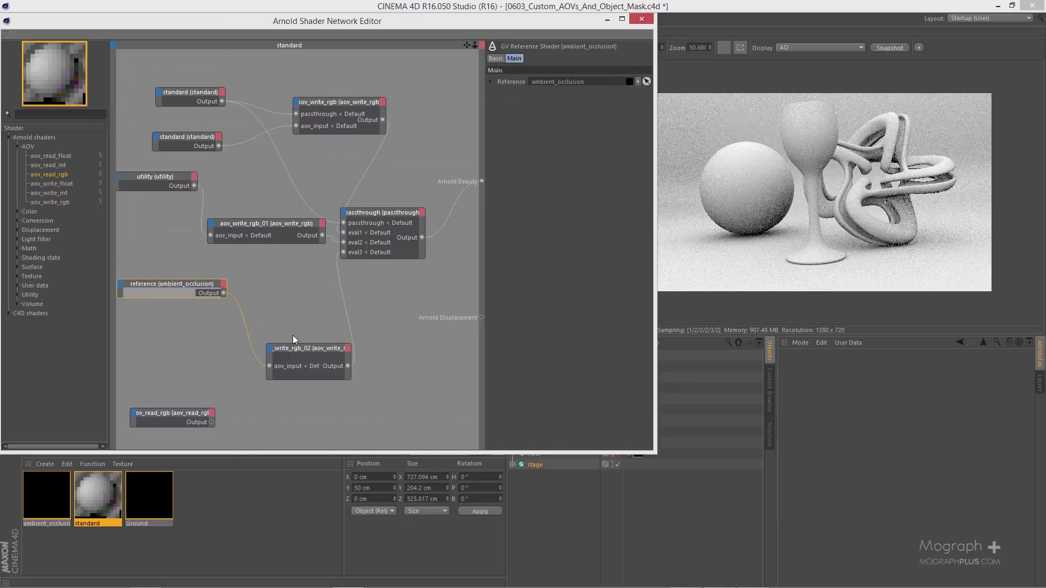
pyautogui.moveTo(303, 348); pyautogui.dragTo(306, 280)
pyautogui.moveTo(159, 416); pyautogui.dragTo(165, 362)
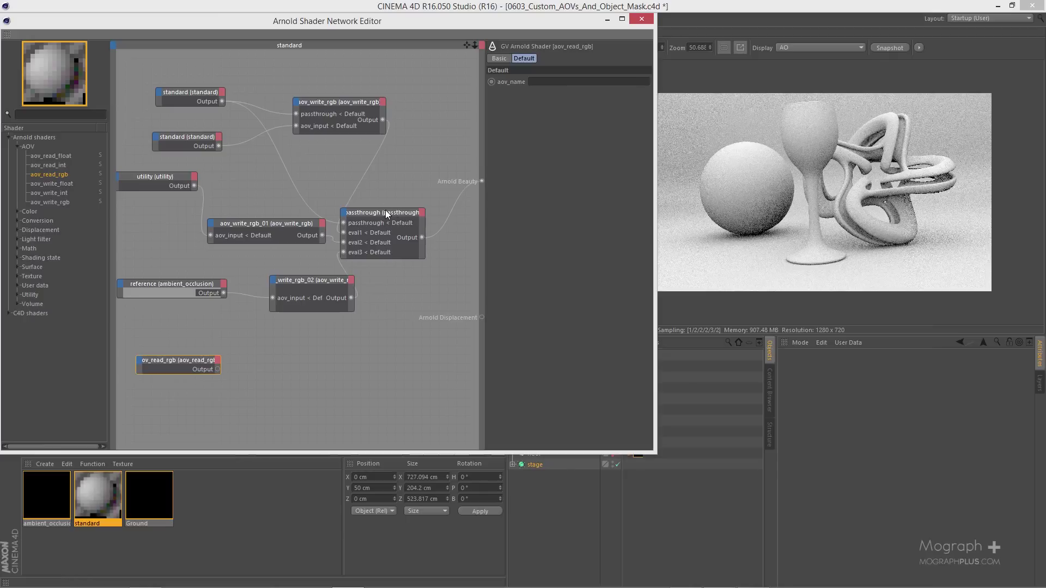
pyautogui.moveTo(385, 211); pyautogui.dragTo(404, 212)
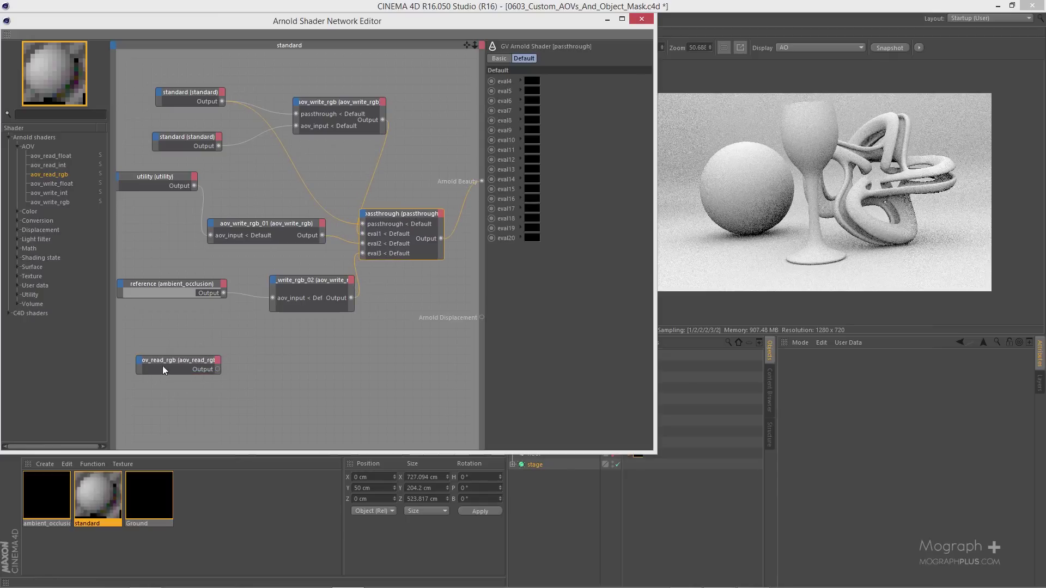
# - Set the aov_read_rgb node's aov_name to AO
pyautogui.moveTo(163, 366); pyautogui.dragTo(159, 364)
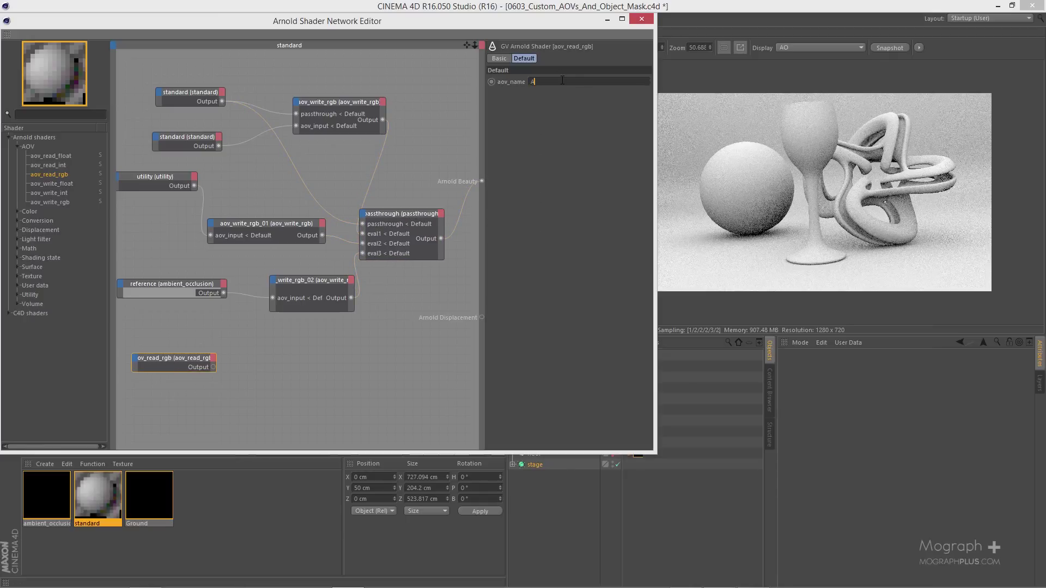
pyautogui.press('Return')
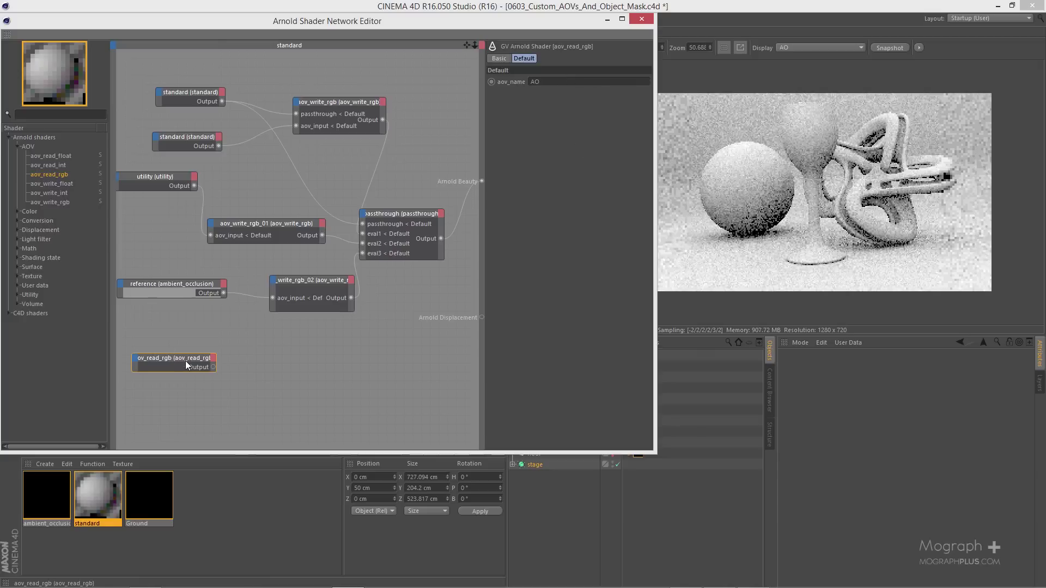
pyautogui.moveTo(185, 360); pyautogui.dragTo(191, 358)
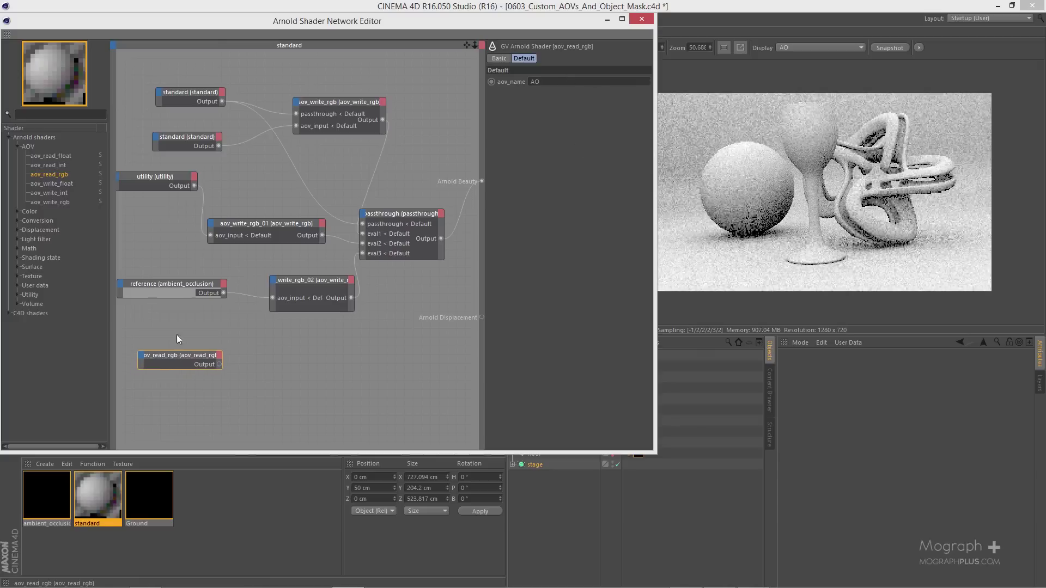
# - Add a flat shader node next to aov_read_rgb and set its color to the light purple swatch
pyautogui.click(71, 116)
pyautogui.write('fla')
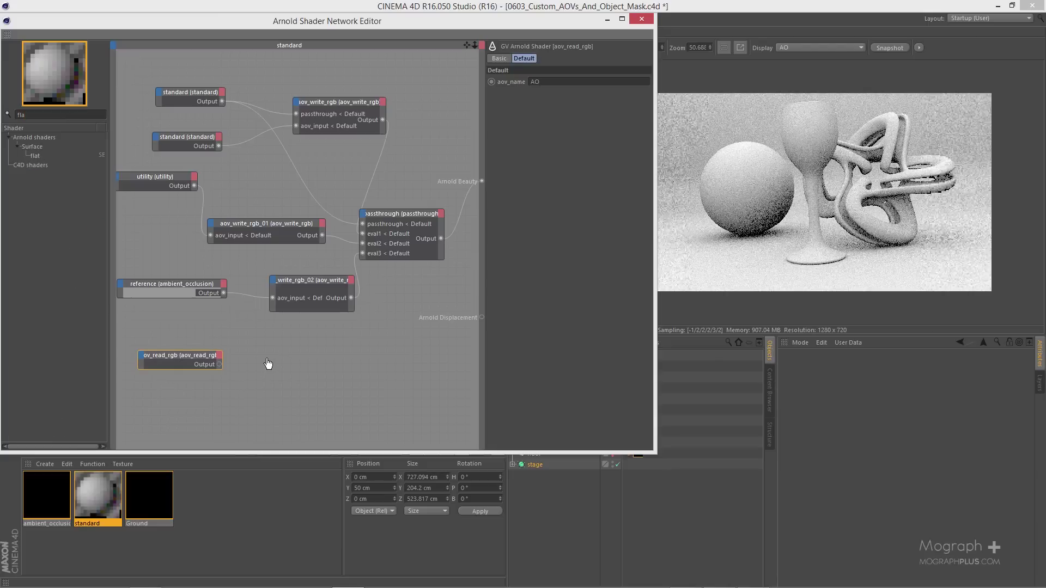
pyautogui.moveTo(268, 364); pyautogui.dragTo(267, 360)
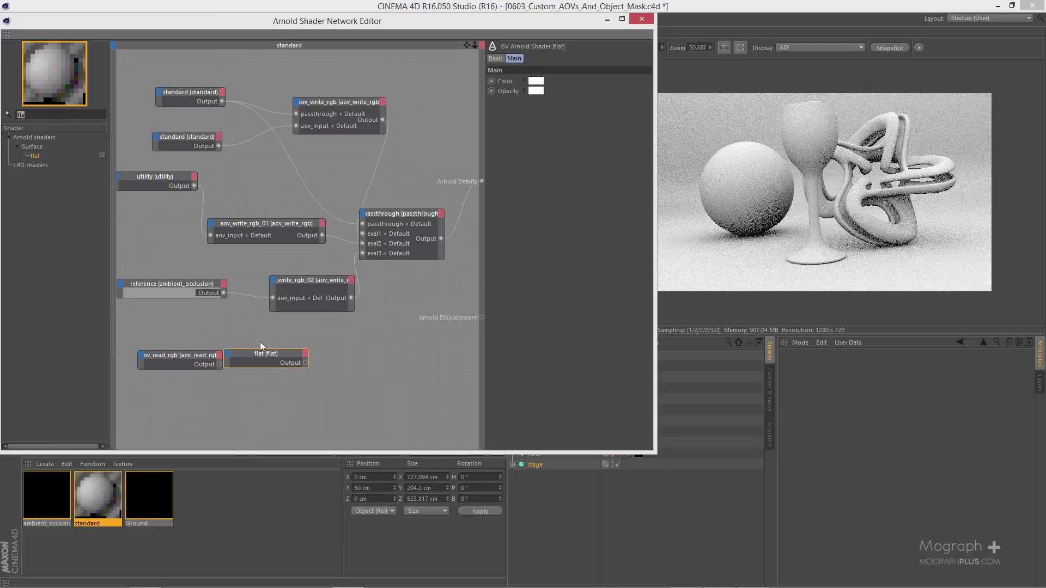
pyautogui.click(535, 80)
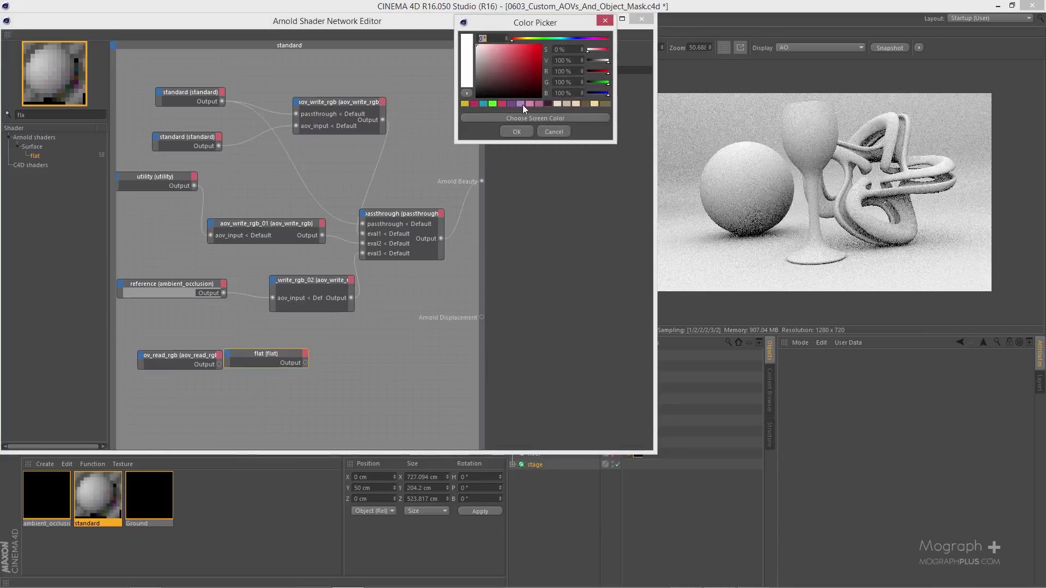
pyautogui.click(513, 103)
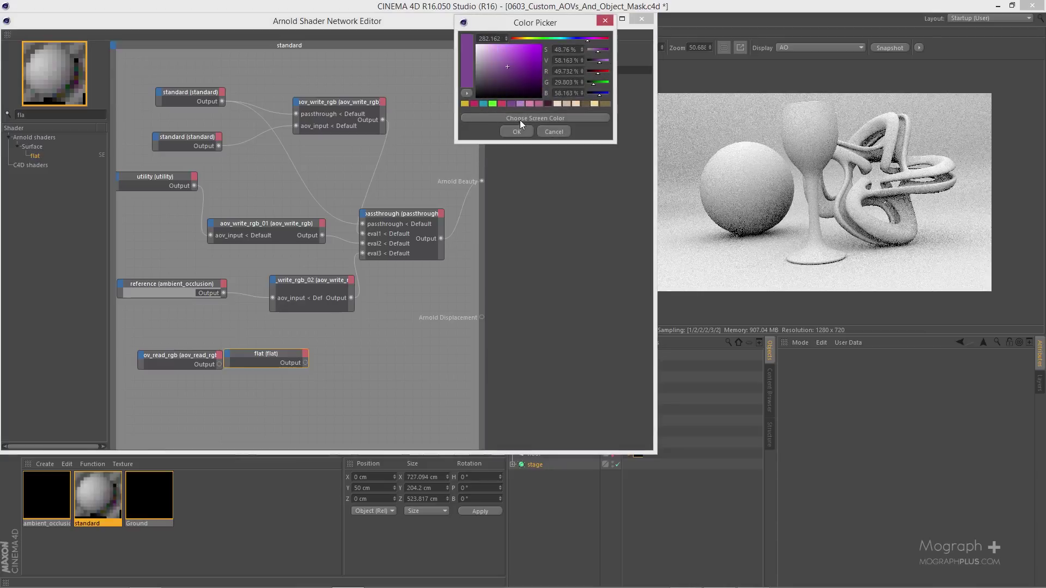
pyautogui.click(522, 104)
pyautogui.click(514, 131)
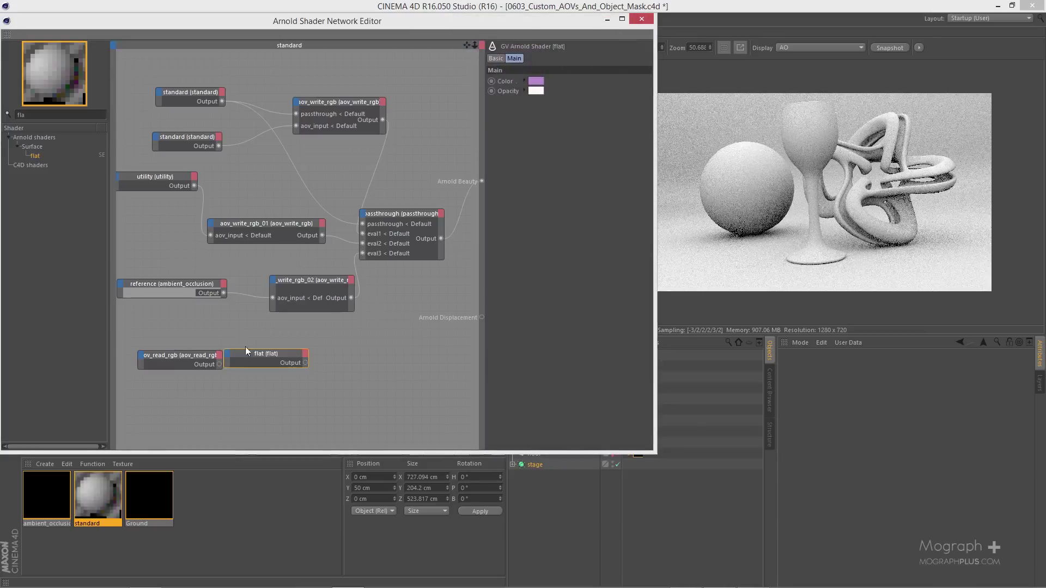
# - Add a layer_color node to the network and move the flat node below aov_read_rgb
pyautogui.doubleClick(66, 114)
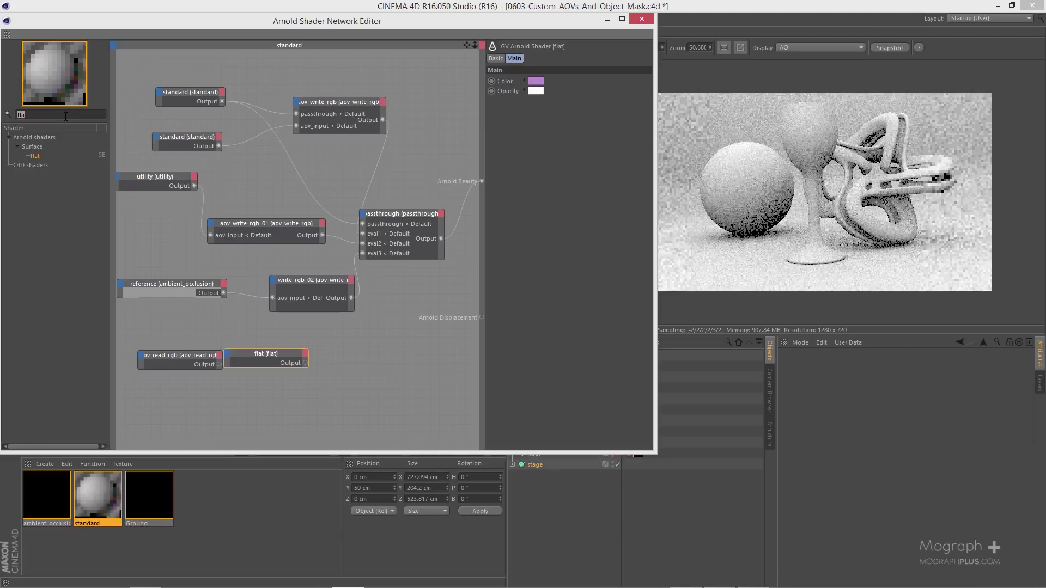
pyautogui.write('laye')
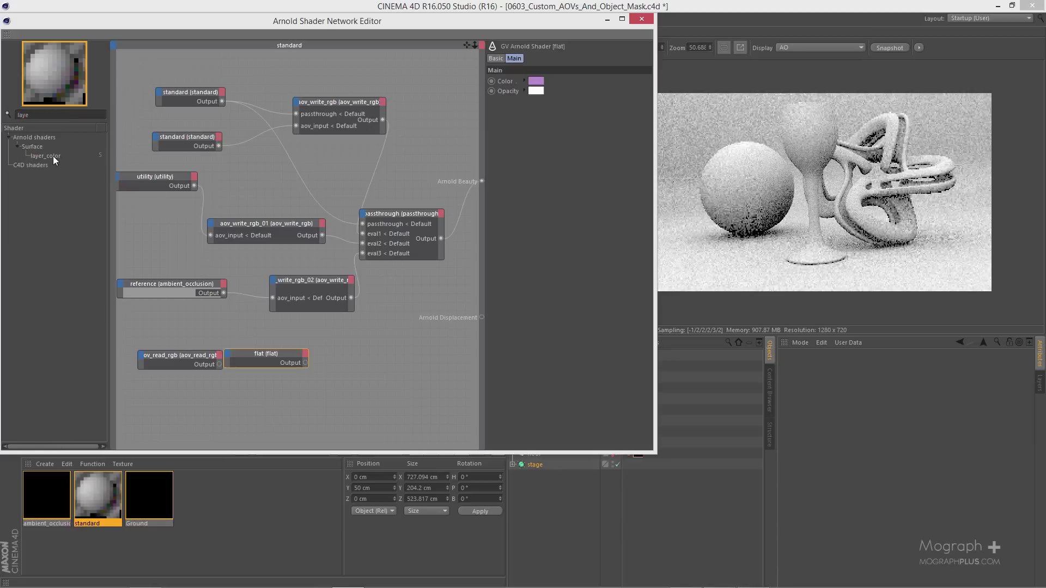
pyautogui.moveTo(293, 387); pyautogui.dragTo(207, 404)
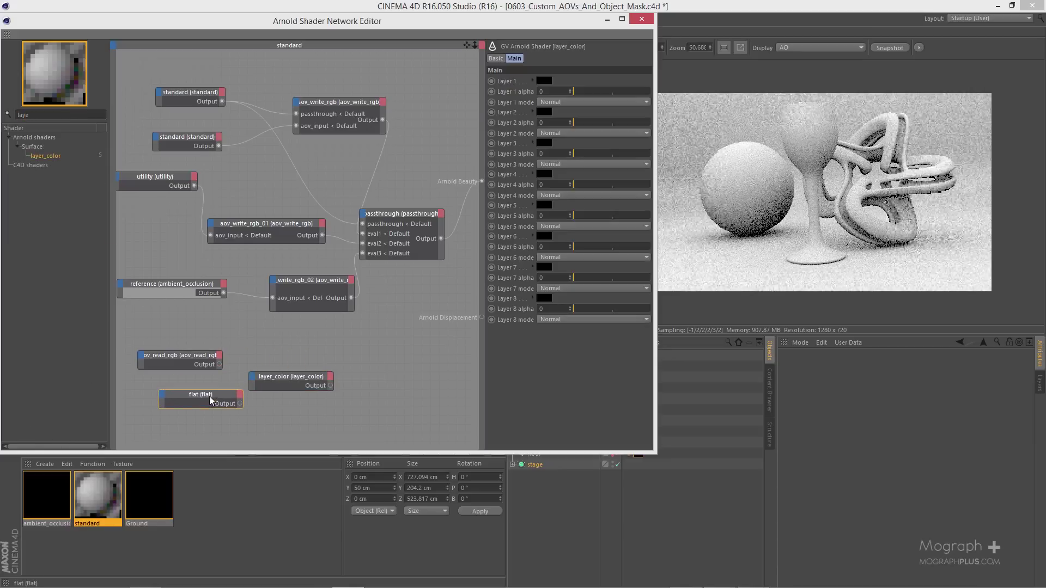
# - Connect aov_read_rgb to Layer 1 and the flat node to Layer 2 of the layer_color node
pyautogui.moveTo(271, 387)
pyautogui.mouseDown()
pyautogui.moveTo(275, 379)
pyautogui.moveTo(259, 376)
pyautogui.mouseUp()
pyautogui.click(292, 386)
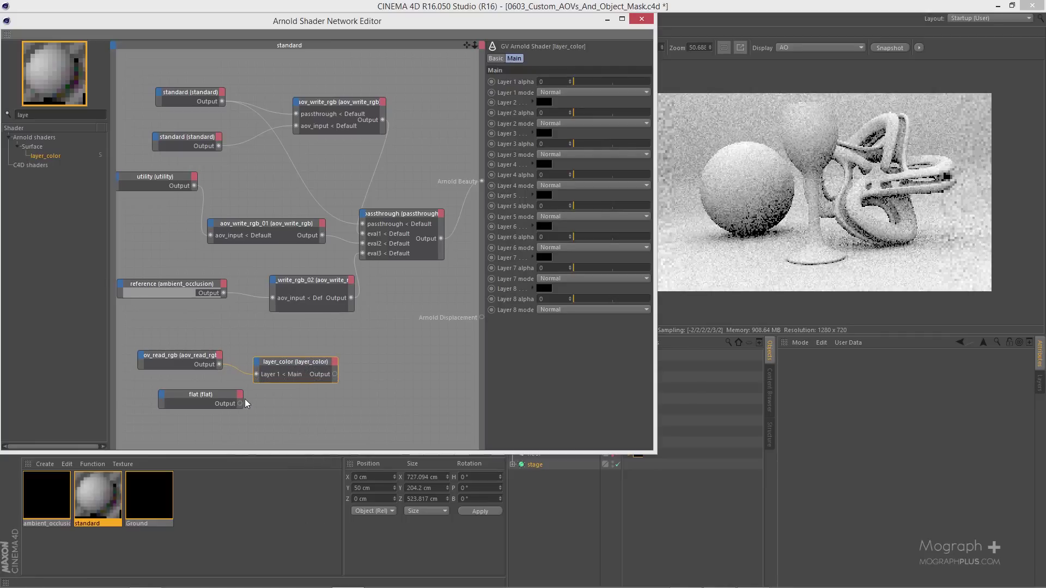
pyautogui.moveTo(241, 403); pyautogui.dragTo(257, 363)
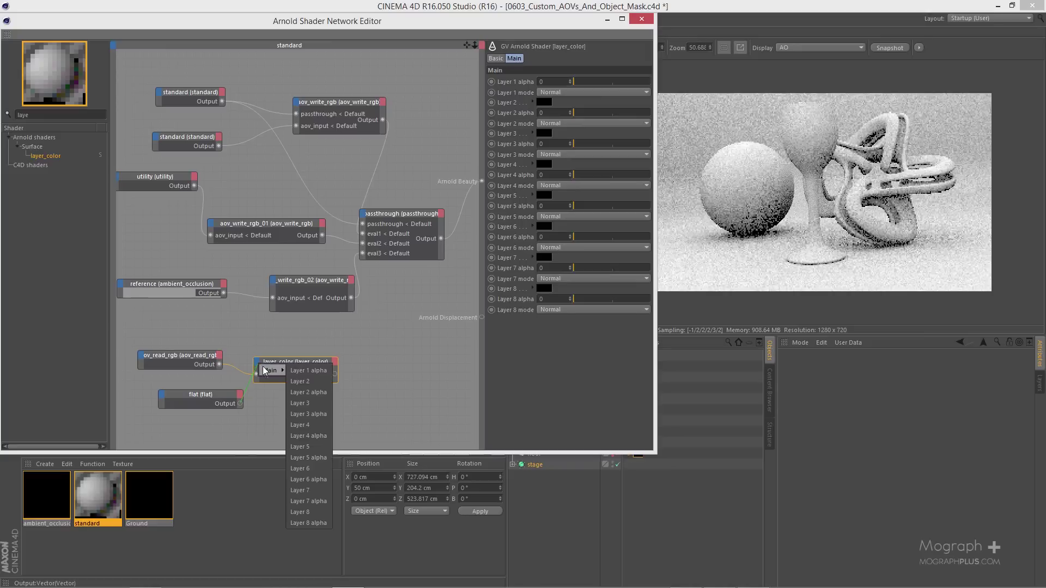
pyautogui.click(313, 378)
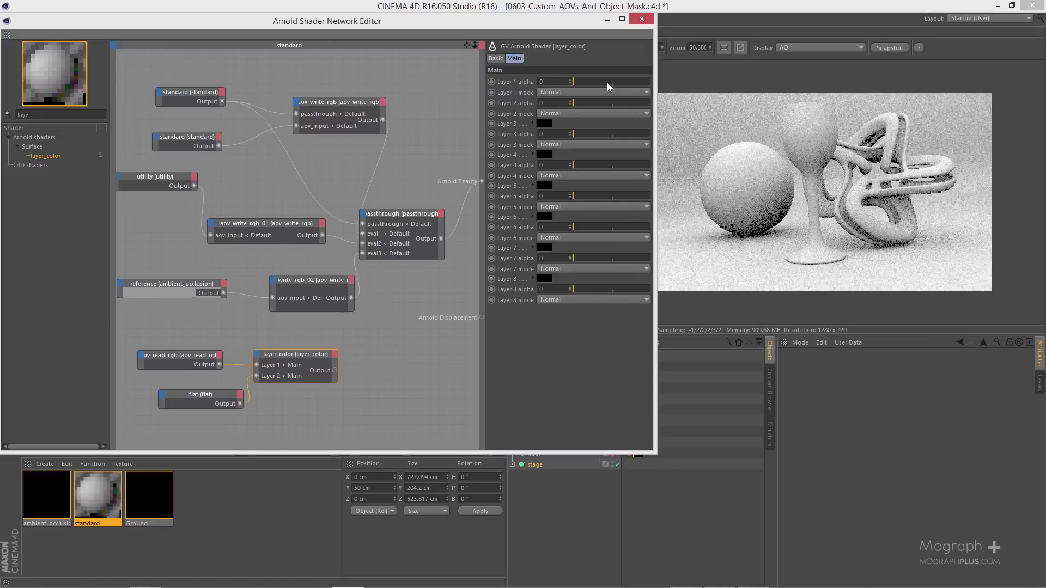
# - Set the layer_color node's Layer 1 and Layer 2 alpha to 1 and Layer 2 mode to Multiply
pyautogui.moveTo(607, 81); pyautogui.dragTo(666, 83)
pyautogui.moveTo(591, 104); pyautogui.dragTo(662, 104)
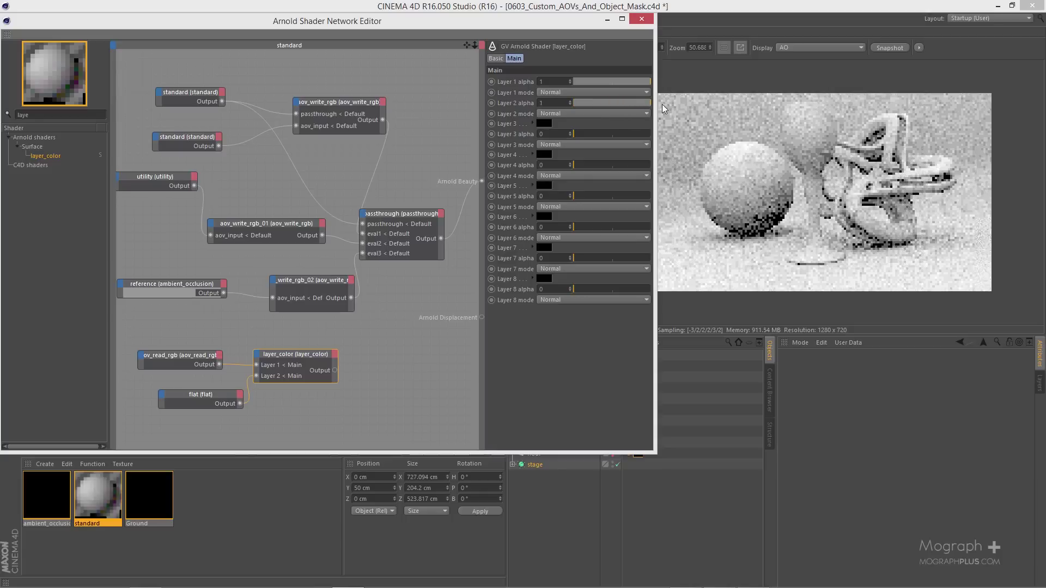
pyautogui.click(596, 116)
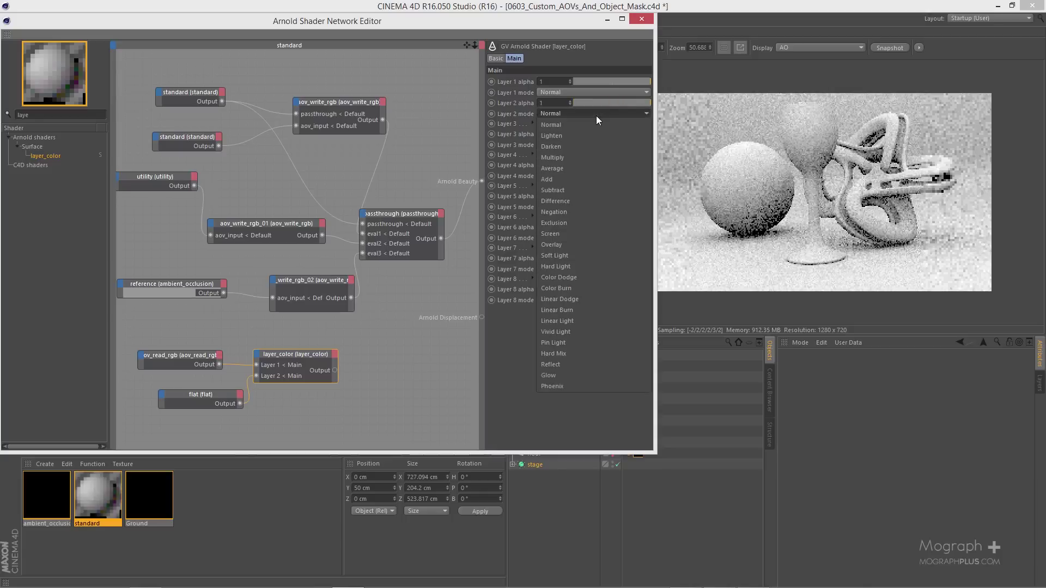
pyautogui.click(588, 156)
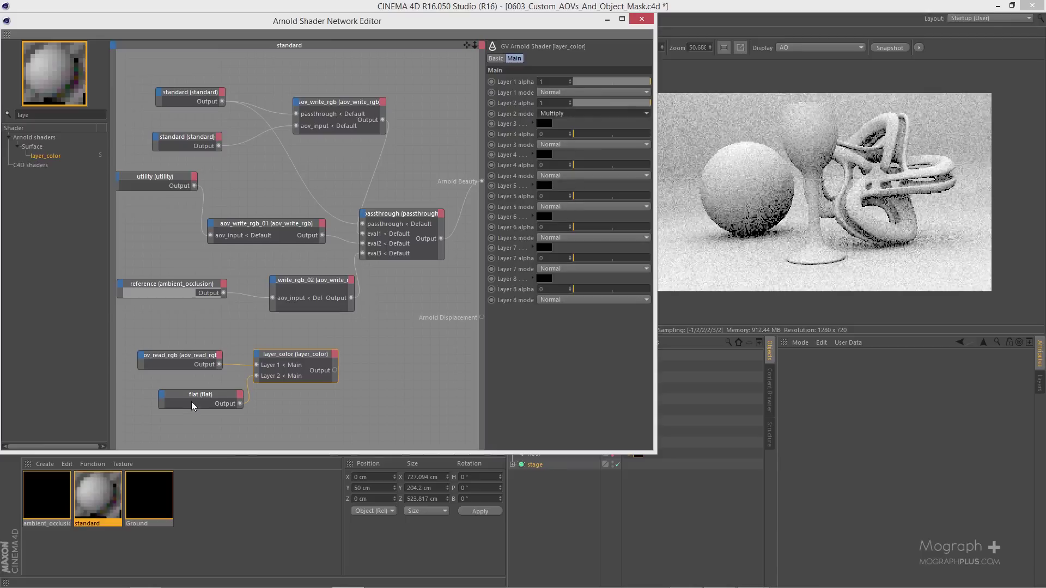
# - Line up the flat node under aov_read_rgb and select the layer_color node
pyautogui.moveTo(194, 397); pyautogui.dragTo(178, 398)
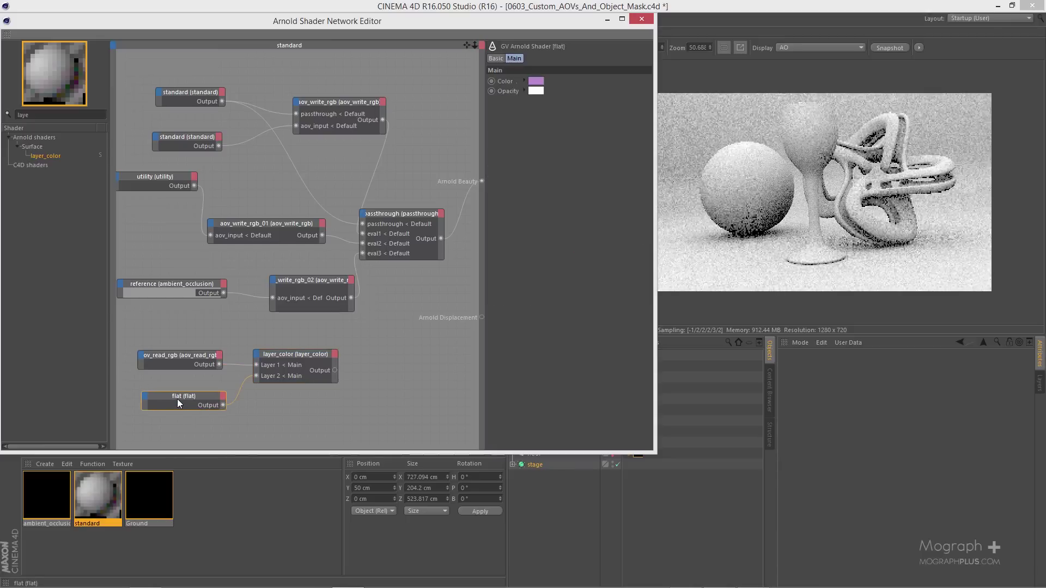
pyautogui.click(191, 354)
pyautogui.click(309, 381)
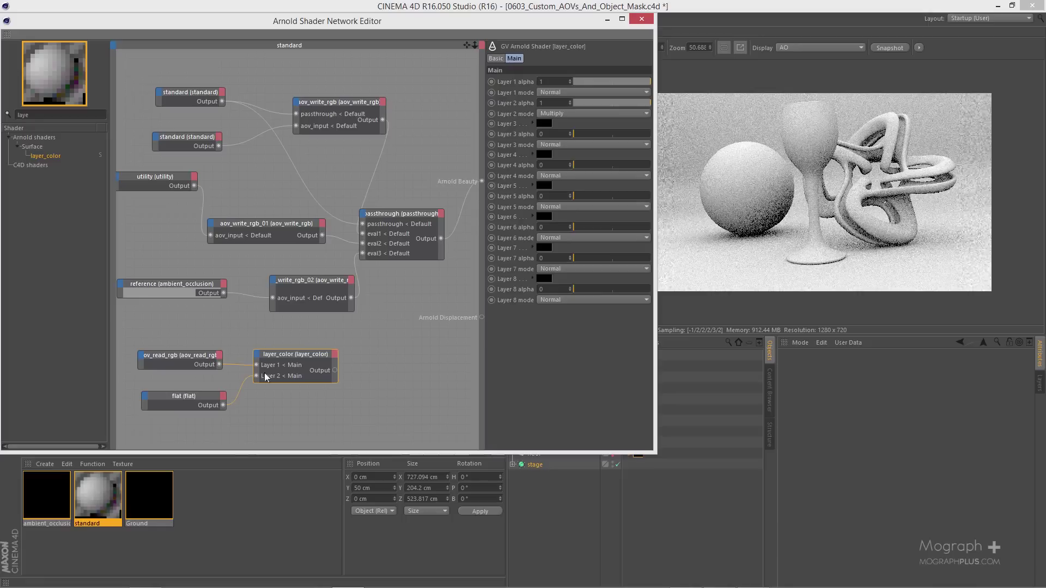
# - Add an aov_write_rgb node with aov_name AO_purple beside layer_color and connect the layer_color output to its aov_input
pyautogui.moveTo(46, 115); pyautogui.dragTo(9, 133)
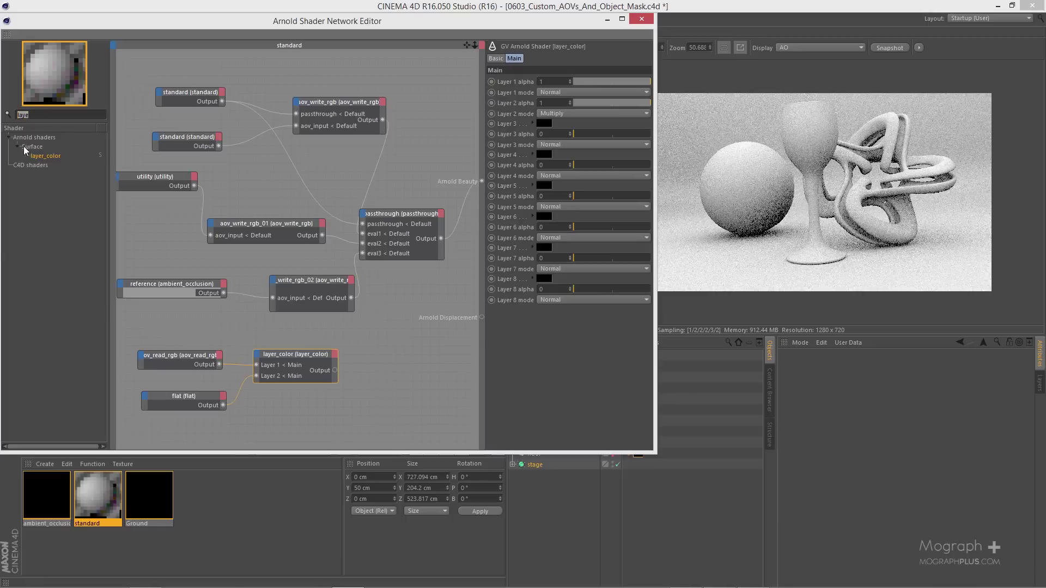
pyautogui.press('BackSpace')
pyautogui.click(20, 147)
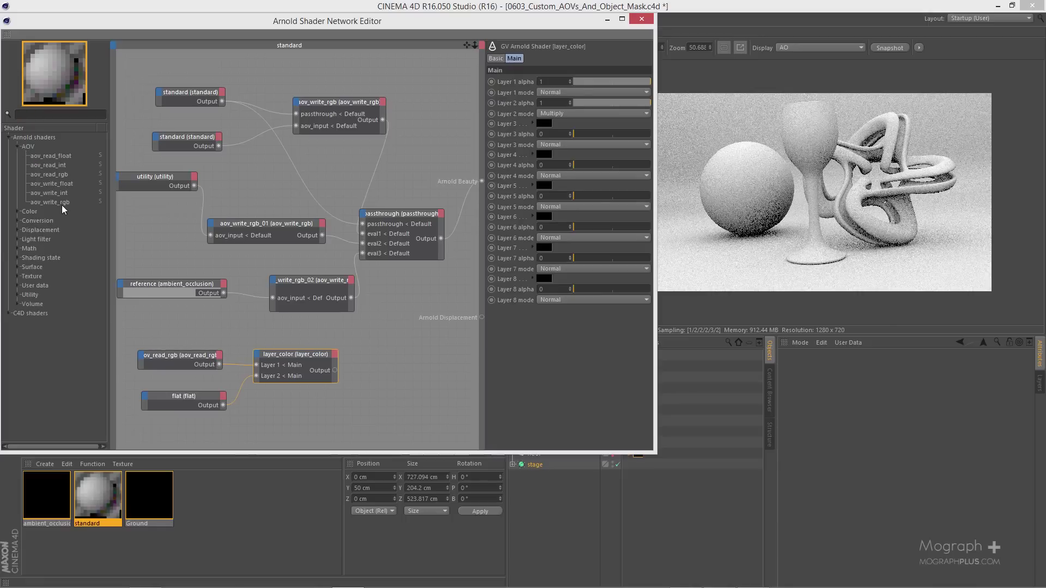
pyautogui.moveTo(392, 355)
pyautogui.mouseDown()
pyautogui.moveTo(364, 354)
pyautogui.moveTo(386, 350)
pyautogui.mouseUp()
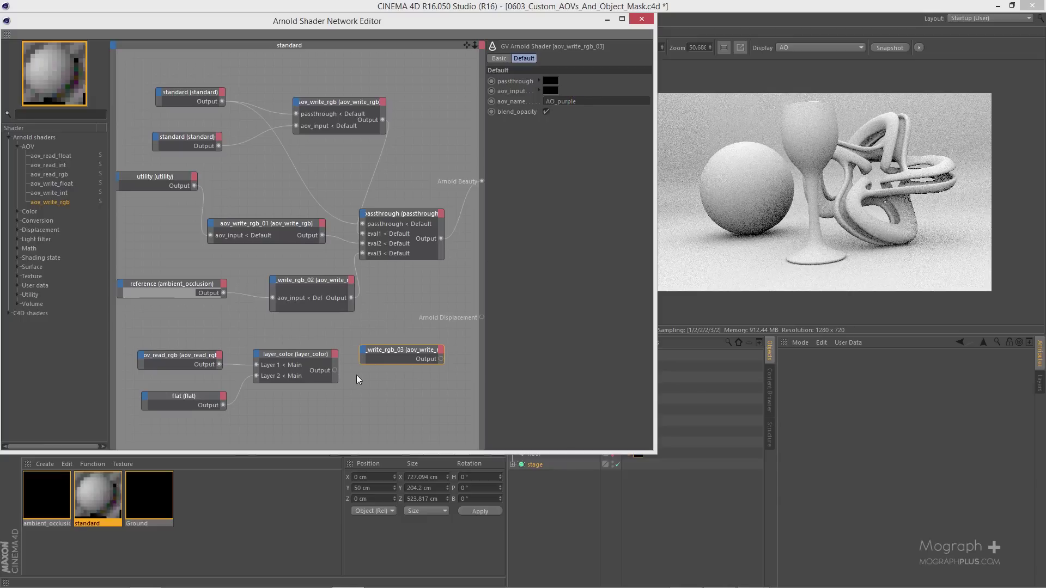
pyautogui.moveTo(381, 350); pyautogui.dragTo(418, 336)
pyautogui.click(416, 365)
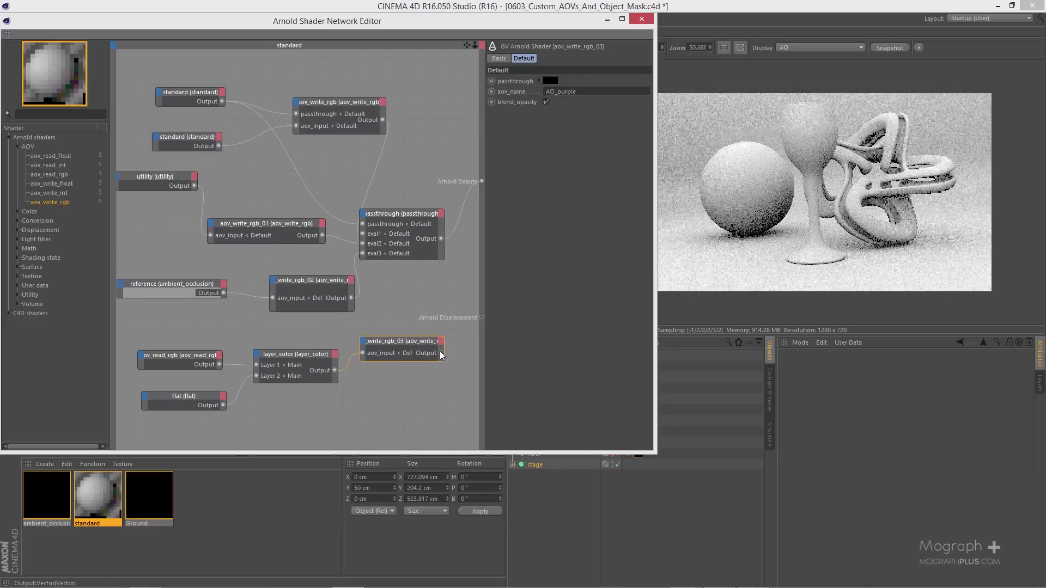
# - Connect the AO_purple write node's output to eval4 of the passthrough node and move the passthrough node slightly up
pyautogui.moveTo(375, 225); pyautogui.dragTo(365, 218)
pyautogui.moveTo(379, 219)
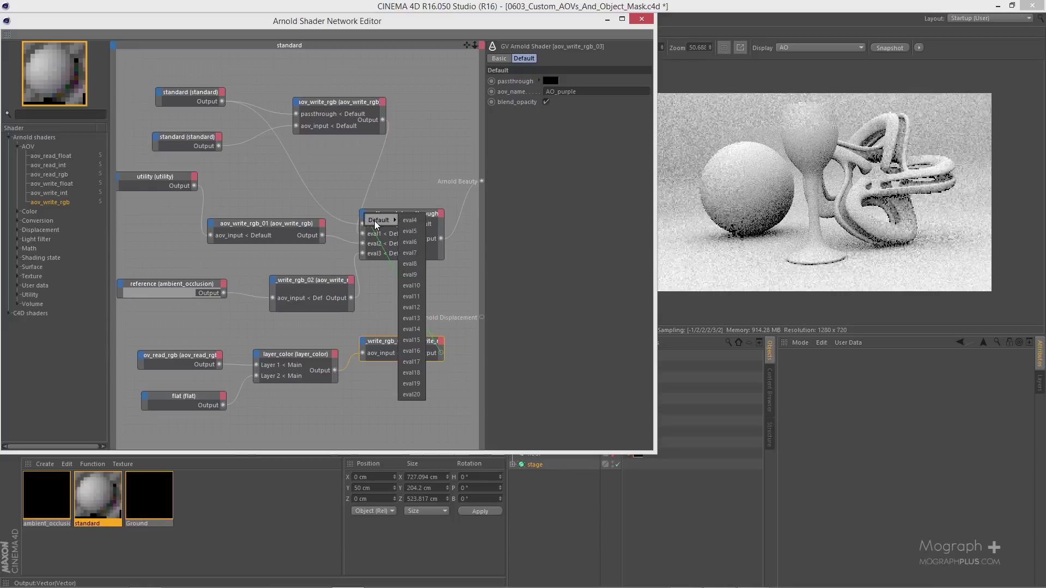
pyautogui.click(420, 222)
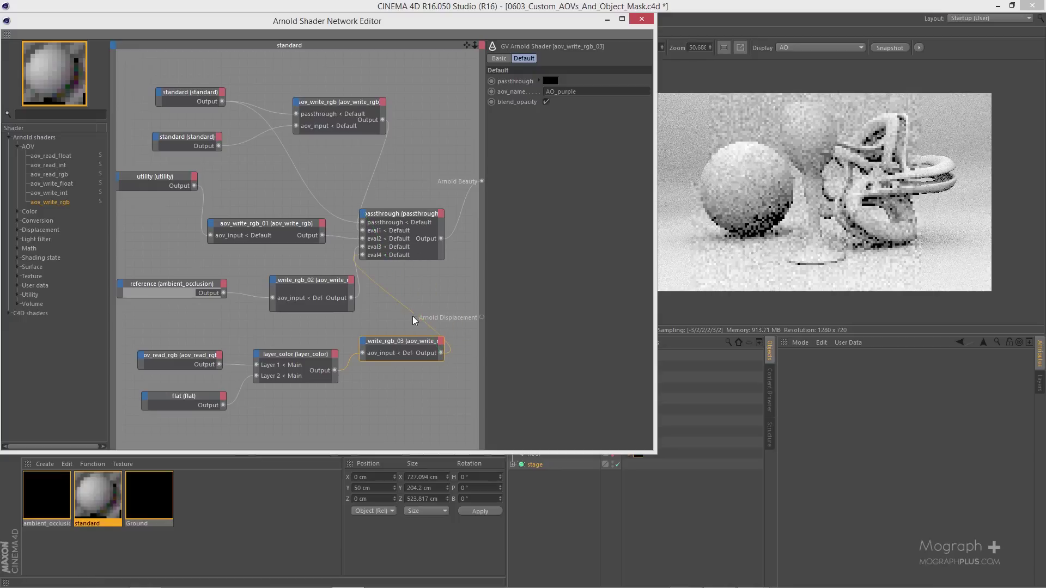
pyautogui.click(420, 215)
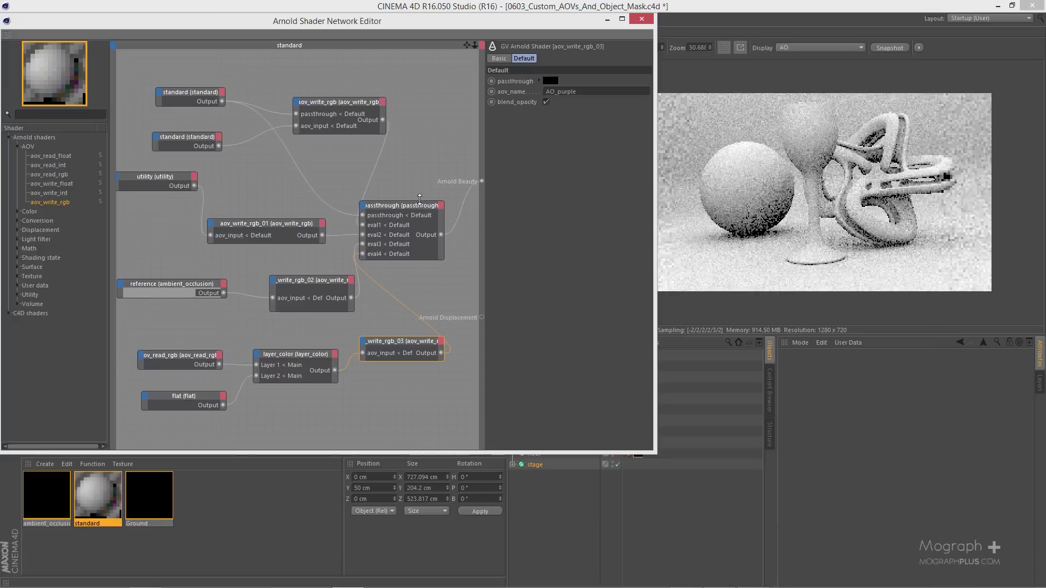
# - Add a custom RGBA AOV named AO_purple to the active AOVs in the Arnold render settings
pyautogui.moveTo(409, 27); pyautogui.dragTo(413, 53)
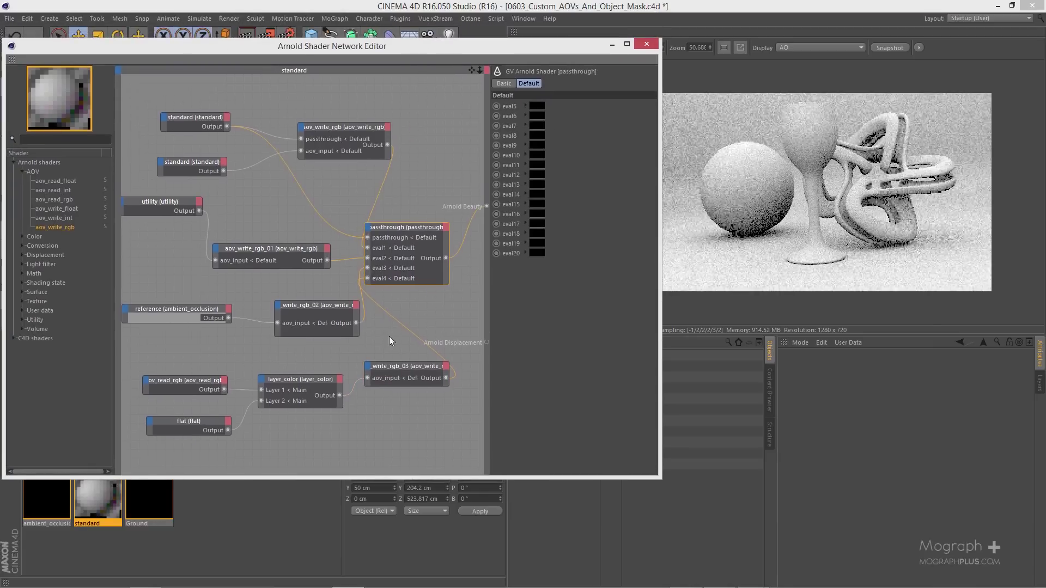
pyautogui.moveTo(412, 389); pyautogui.dragTo(412, 389)
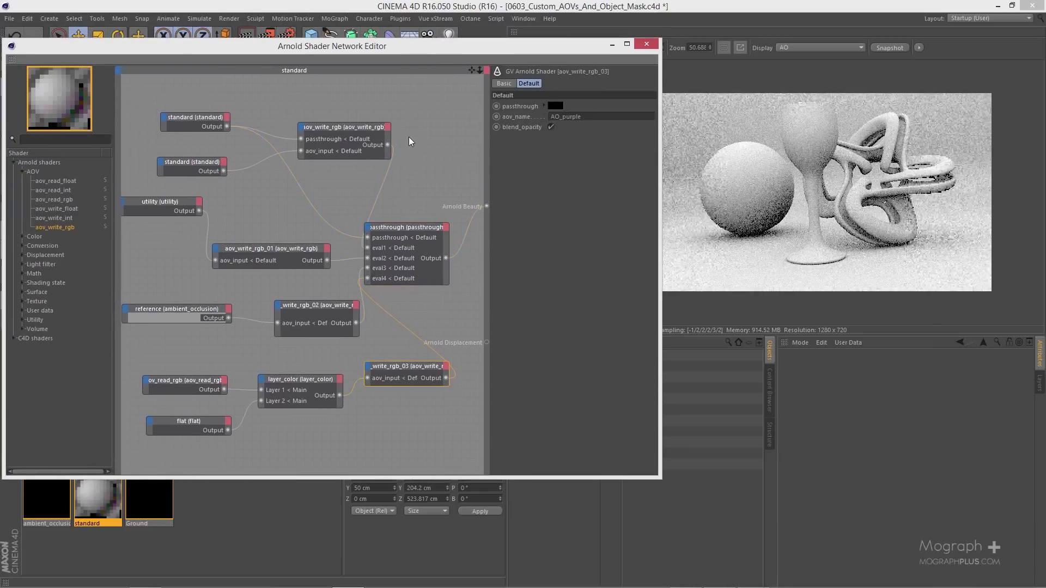
pyautogui.click(289, 35)
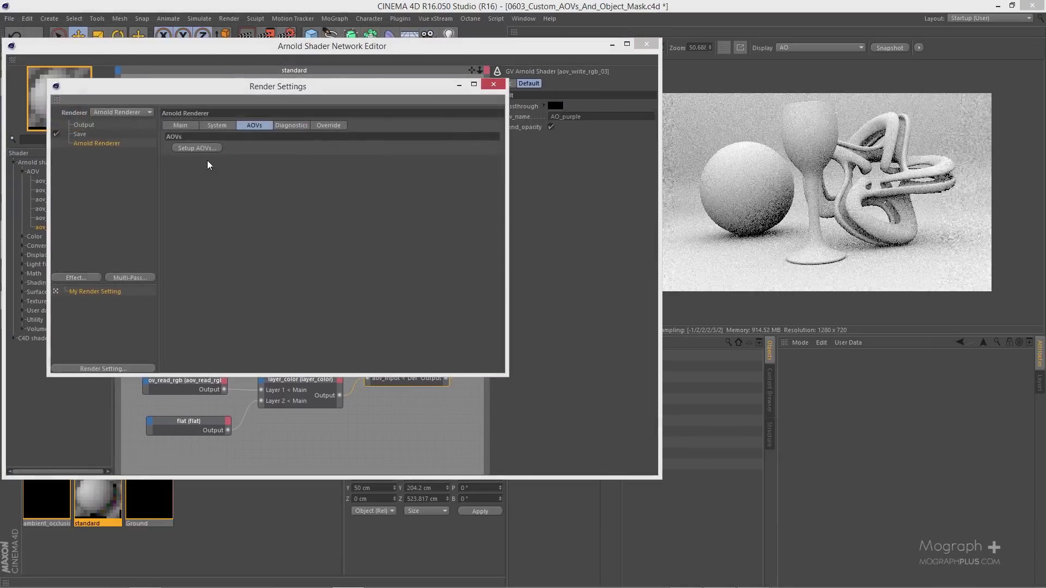
pyautogui.click(206, 150)
pyautogui.moveTo(212, 30); pyautogui.dragTo(349, 68)
pyautogui.click(210, 322)
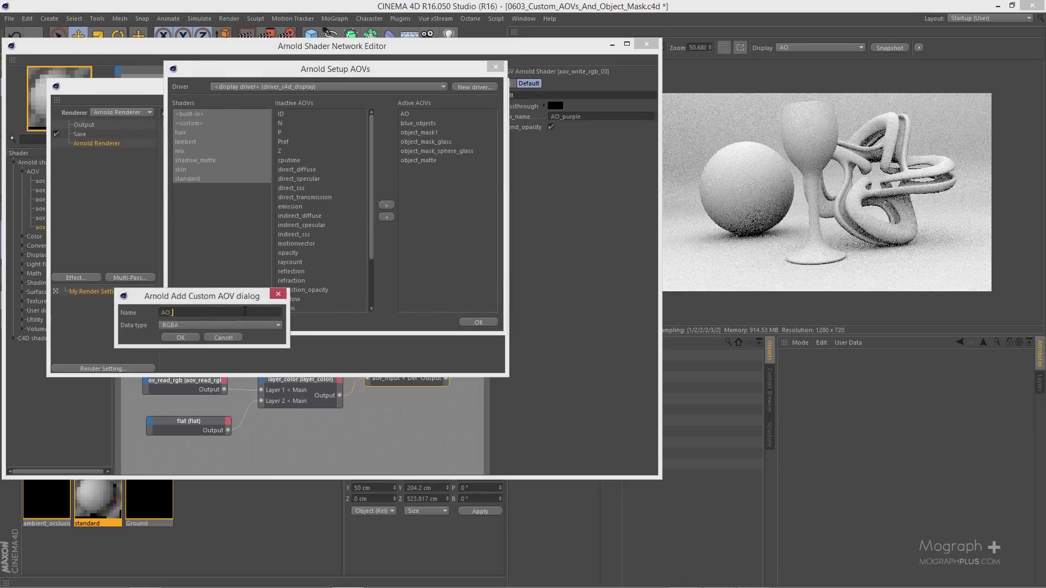
pyautogui.write('AO_purple')
pyautogui.click(181, 338)
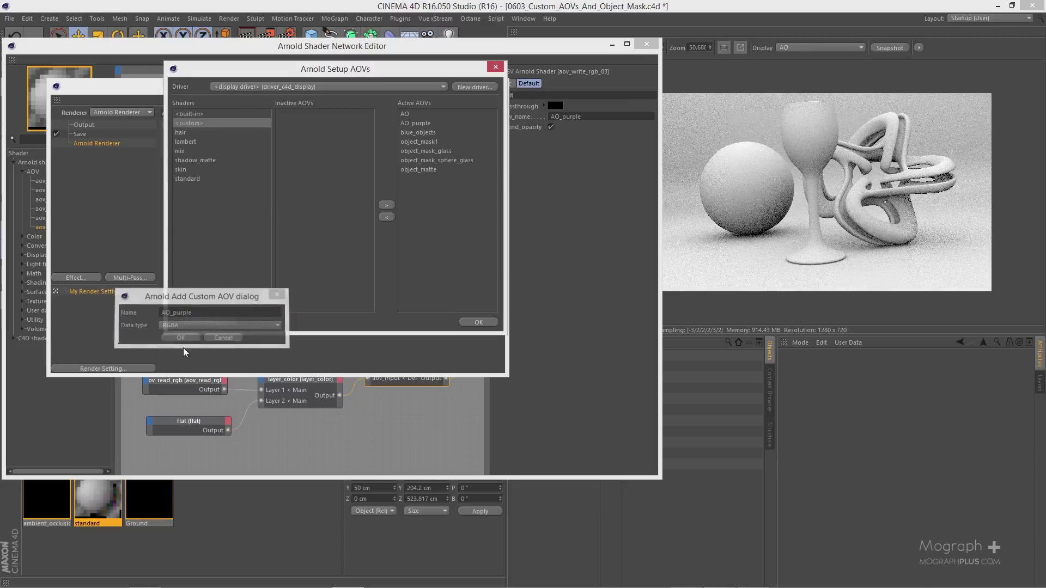
pyautogui.click(479, 322)
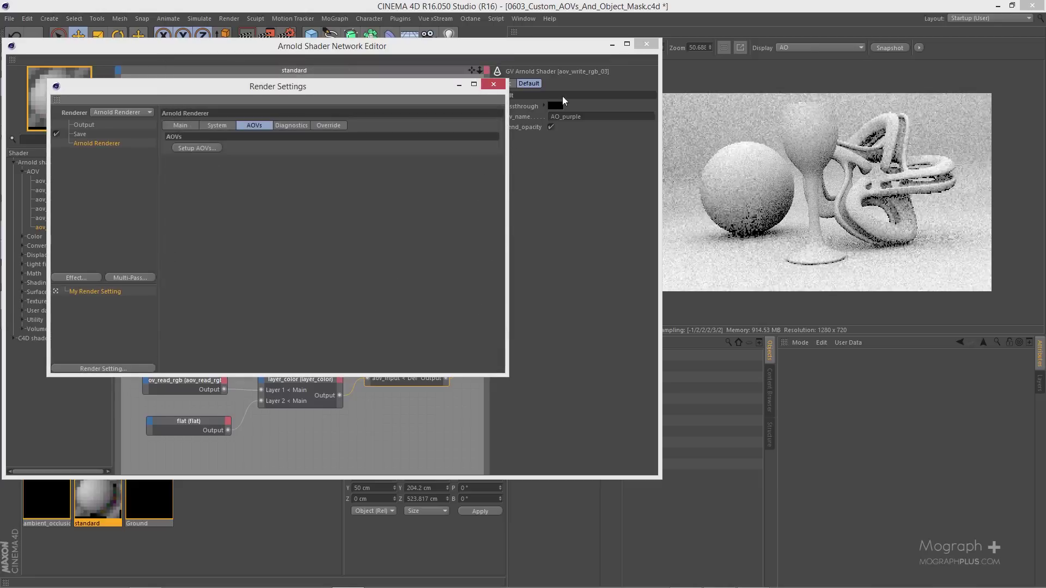
pyautogui.click(495, 85)
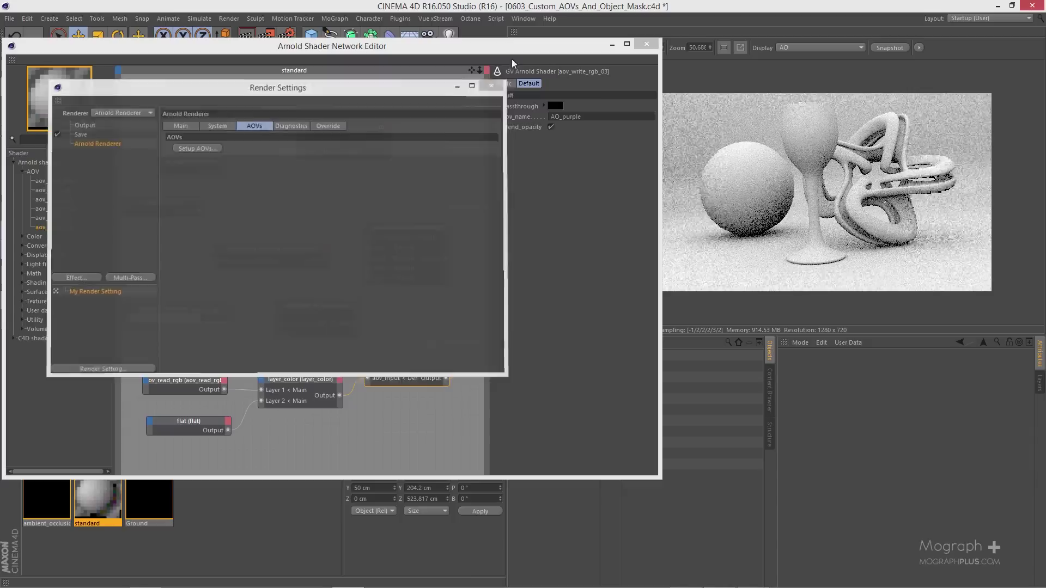
# - Switch the render preview display to the AO_purple AOV
pyautogui.click(805, 48)
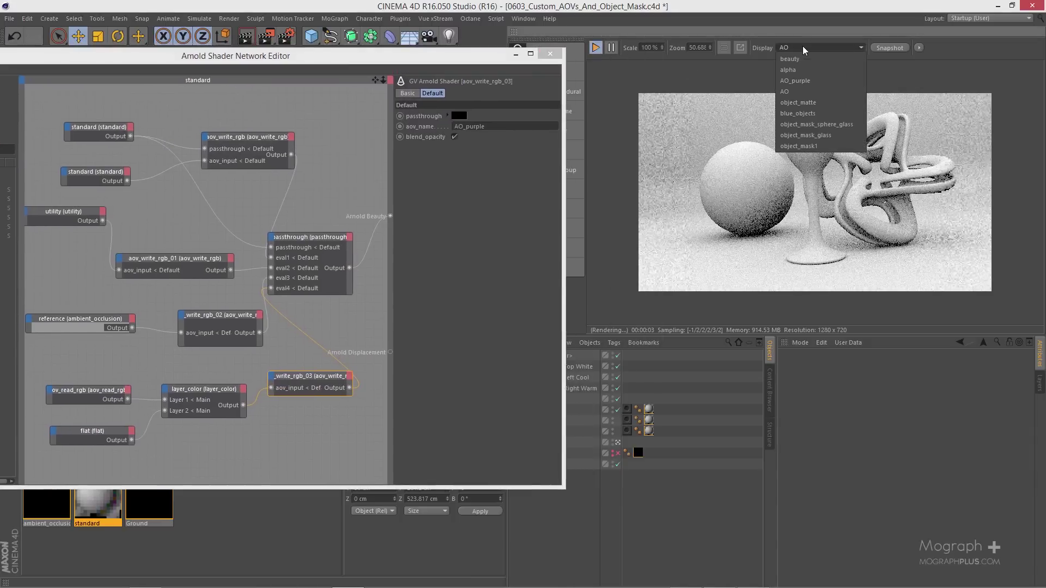
pyautogui.click(824, 80)
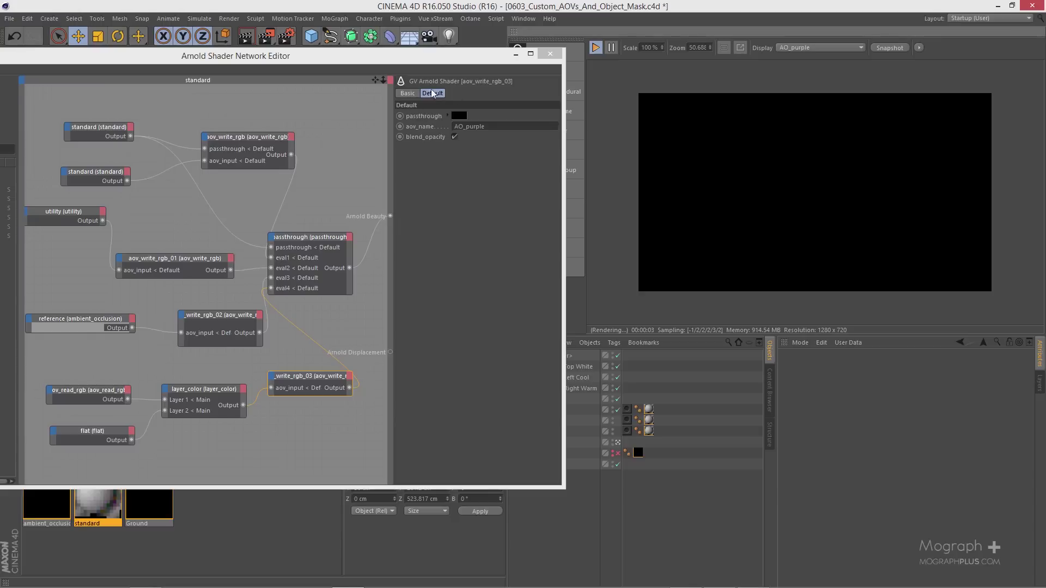
pyautogui.moveTo(434, 60); pyautogui.dragTo(539, 49)
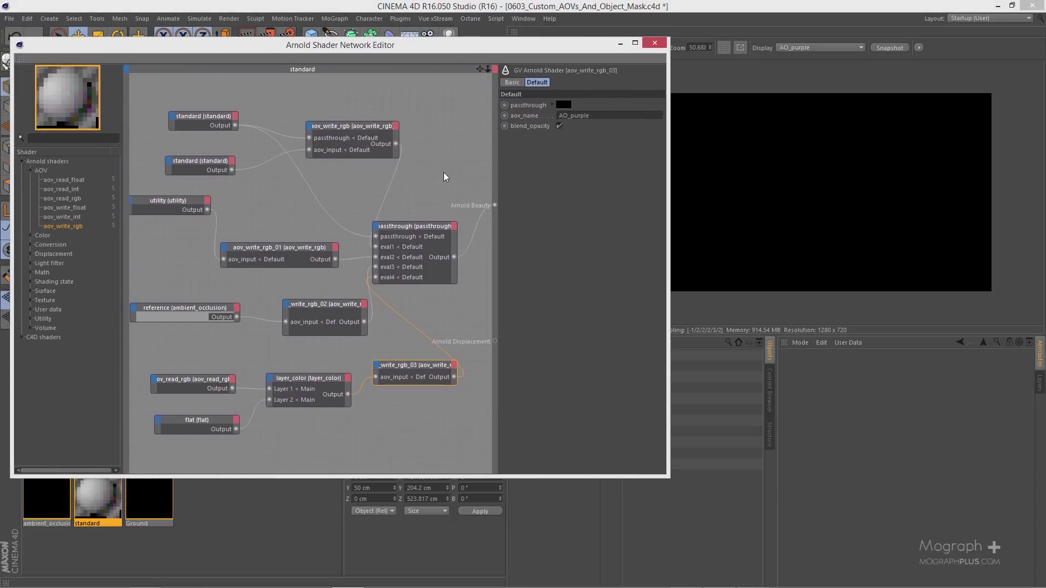
# - Move the passthrough node farther right of the AOV write nodes in the shader network
pyautogui.press('super+Up')
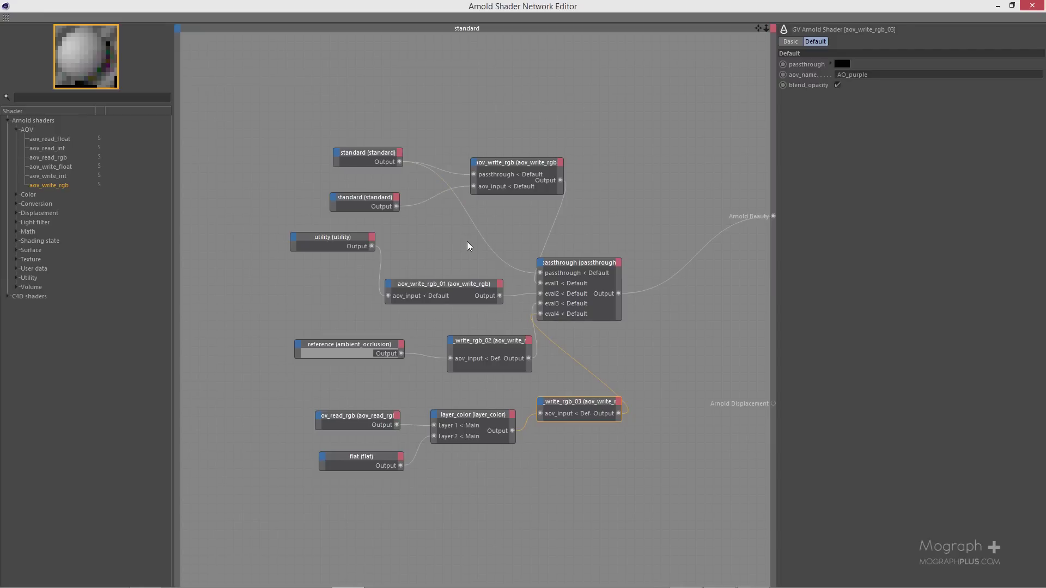
pyautogui.scroll(2, 470, 246)
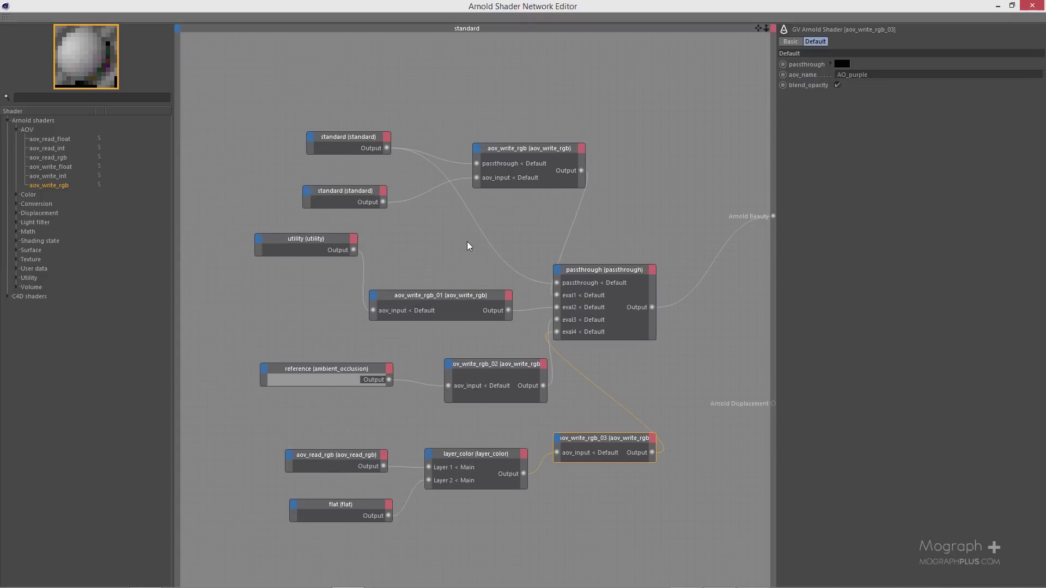
pyautogui.moveTo(627, 271); pyautogui.dragTo(659, 266)
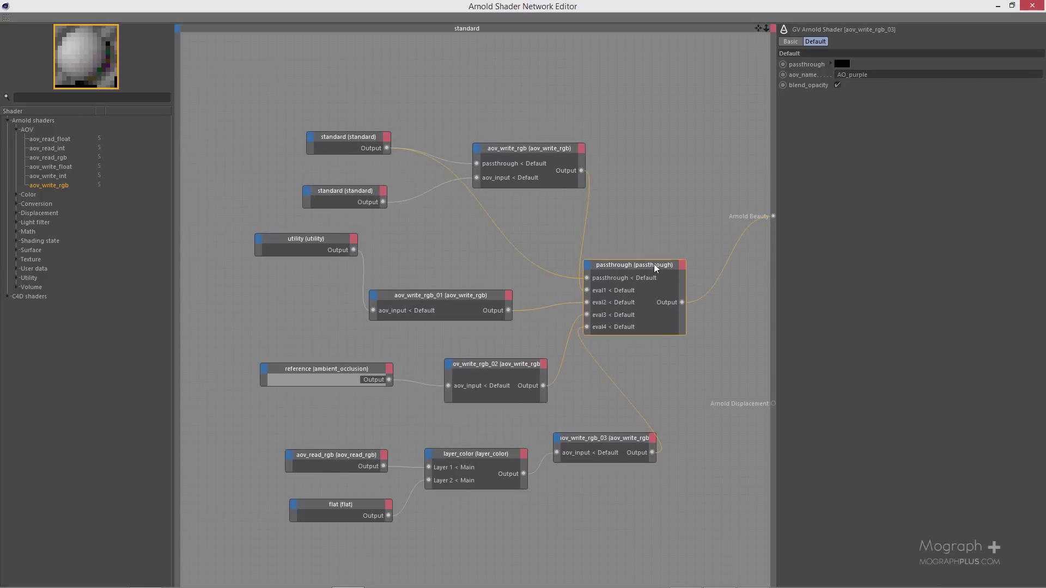
pyautogui.press('super+Down')
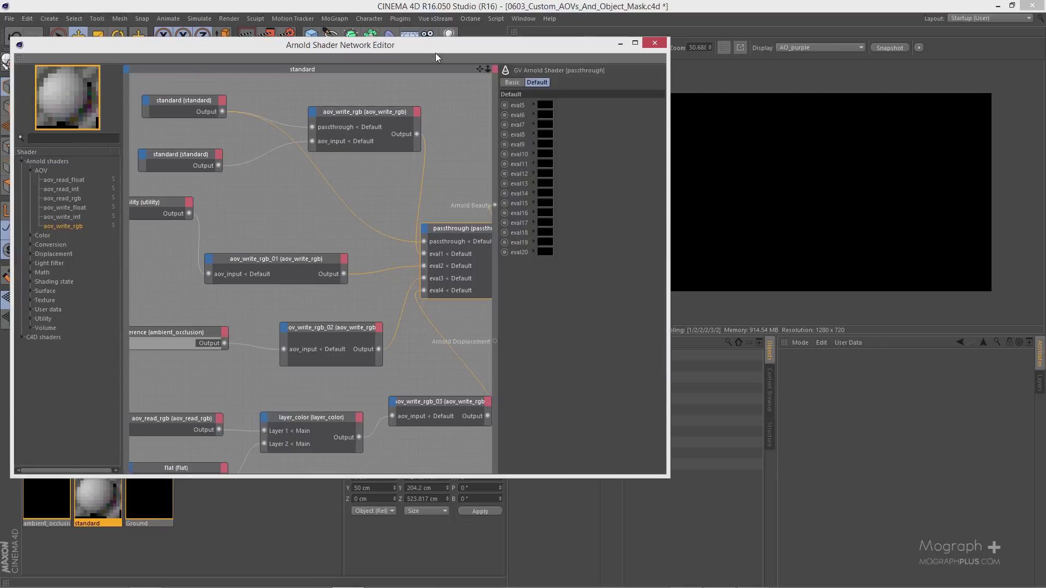
# - Stop the interactive preview and render to the Picture Viewer, showing the AO_purple layer in Single-Pass mode
pyautogui.moveTo(436, 52); pyautogui.dragTo(442, 81)
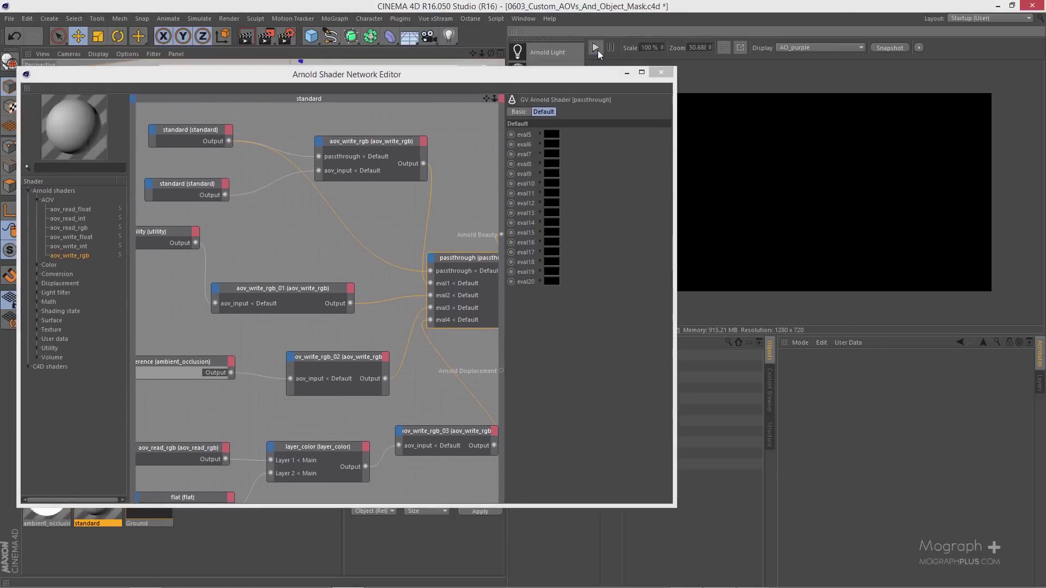
pyautogui.hotkey('shift', 'r')
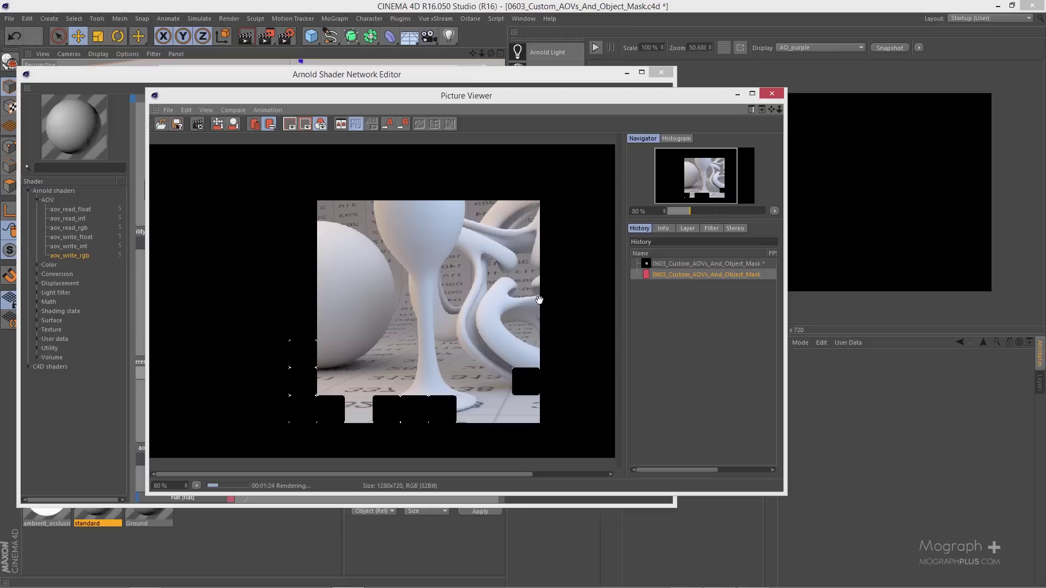
pyautogui.click(684, 228)
pyautogui.click(685, 228)
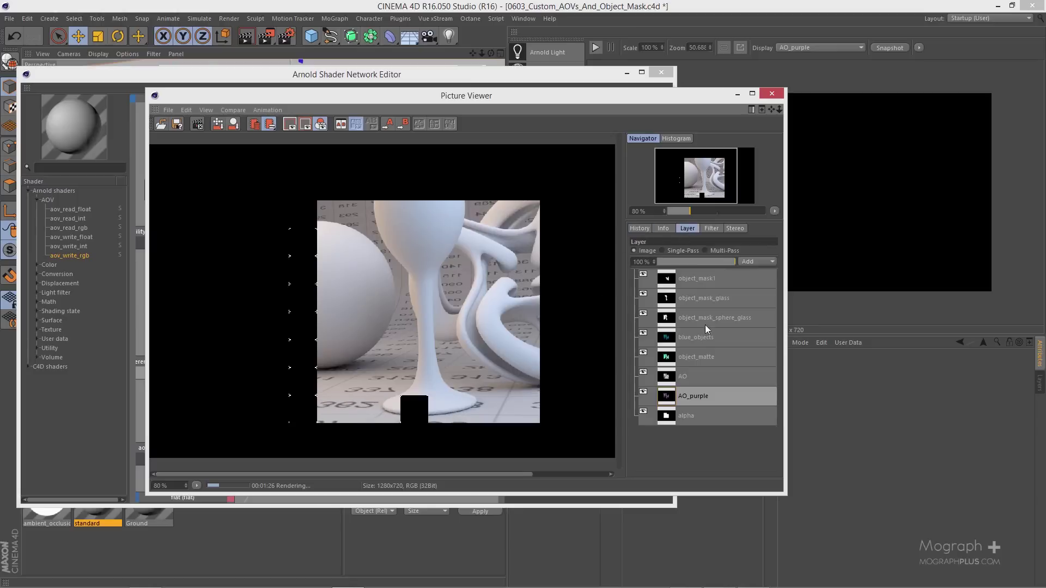
pyautogui.click(679, 251)
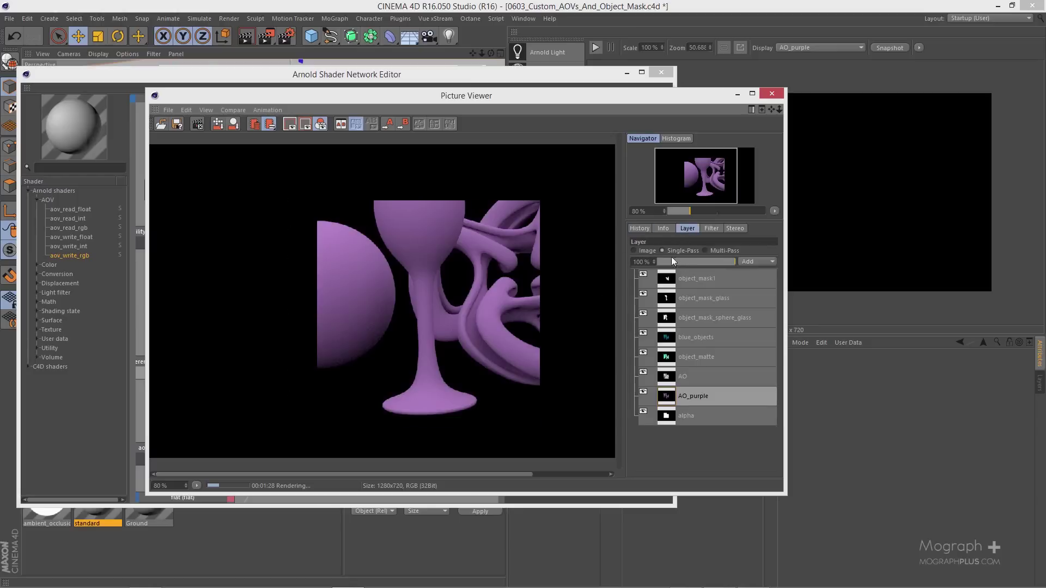
# - Compare the AO, AO_purple, object_matte, blue_objects, object_mask_sphere_glass and object_mask_glass passes of the render
pyautogui.click(705, 375)
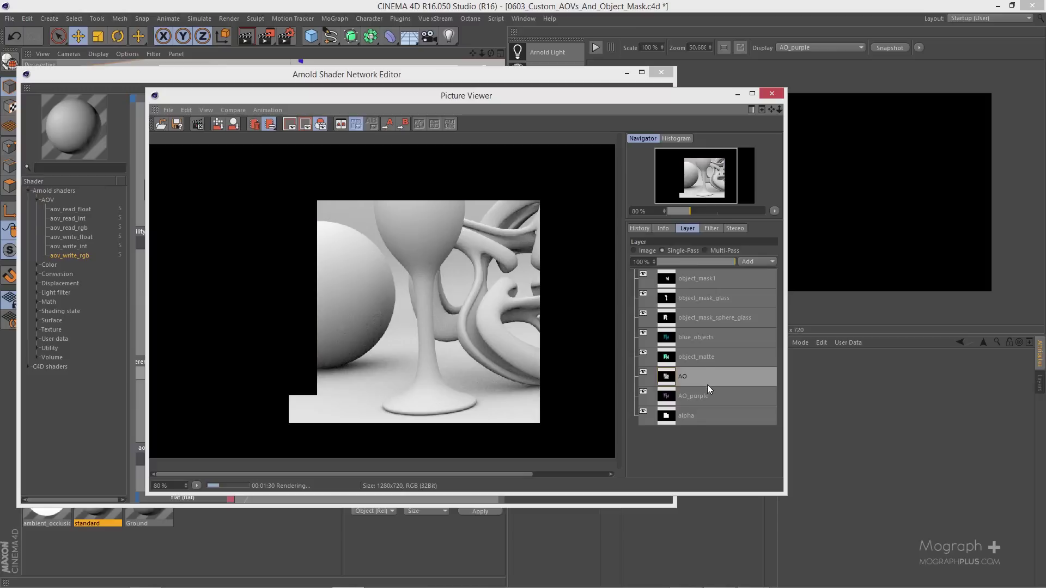
pyautogui.click(705, 397)
pyautogui.click(695, 375)
pyautogui.click(698, 357)
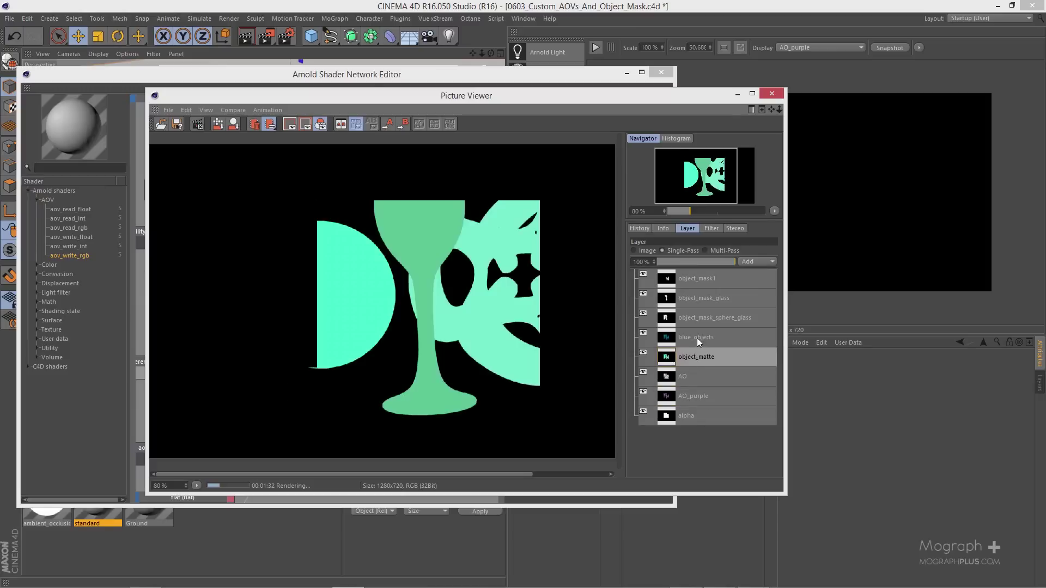
pyautogui.click(698, 336)
pyautogui.click(698, 316)
pyautogui.click(699, 298)
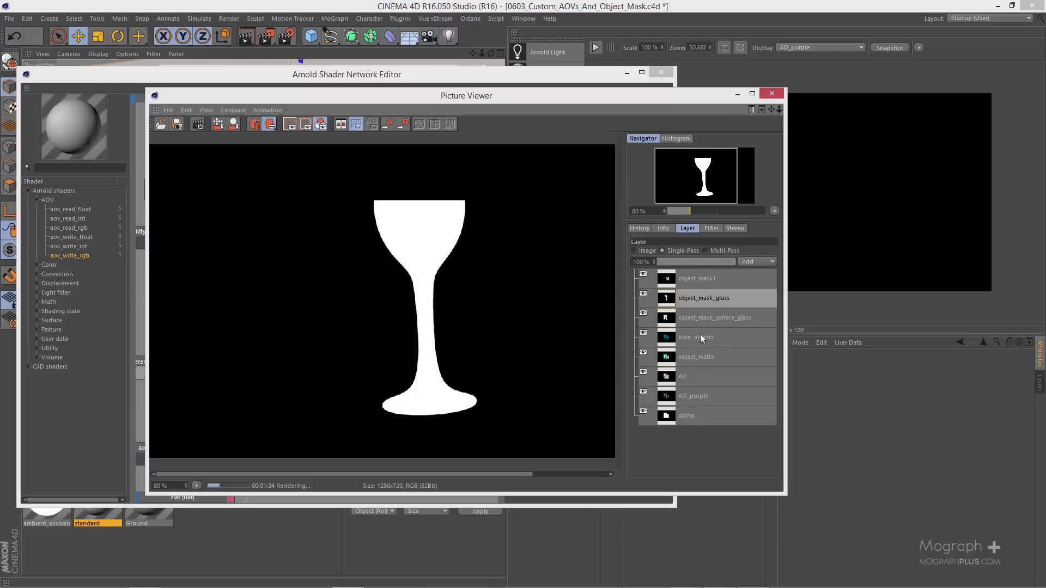
pyautogui.click(709, 398)
pyautogui.click(691, 377)
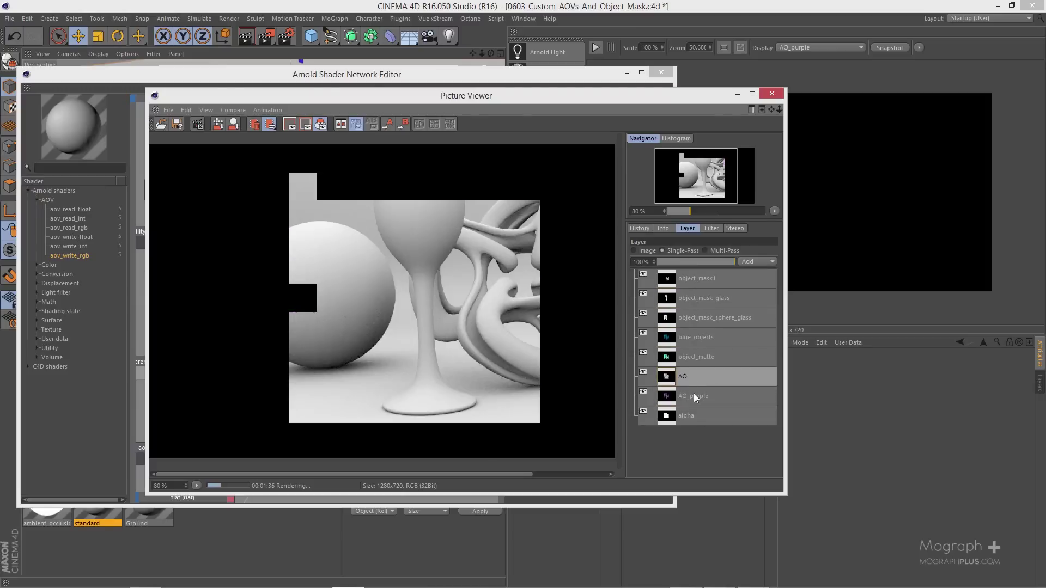
pyautogui.click(695, 395)
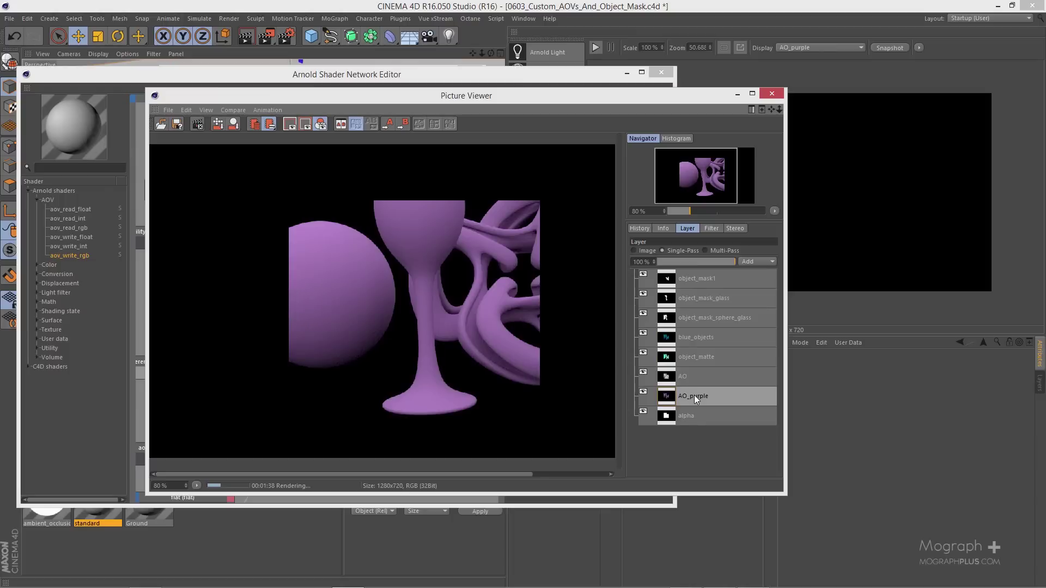